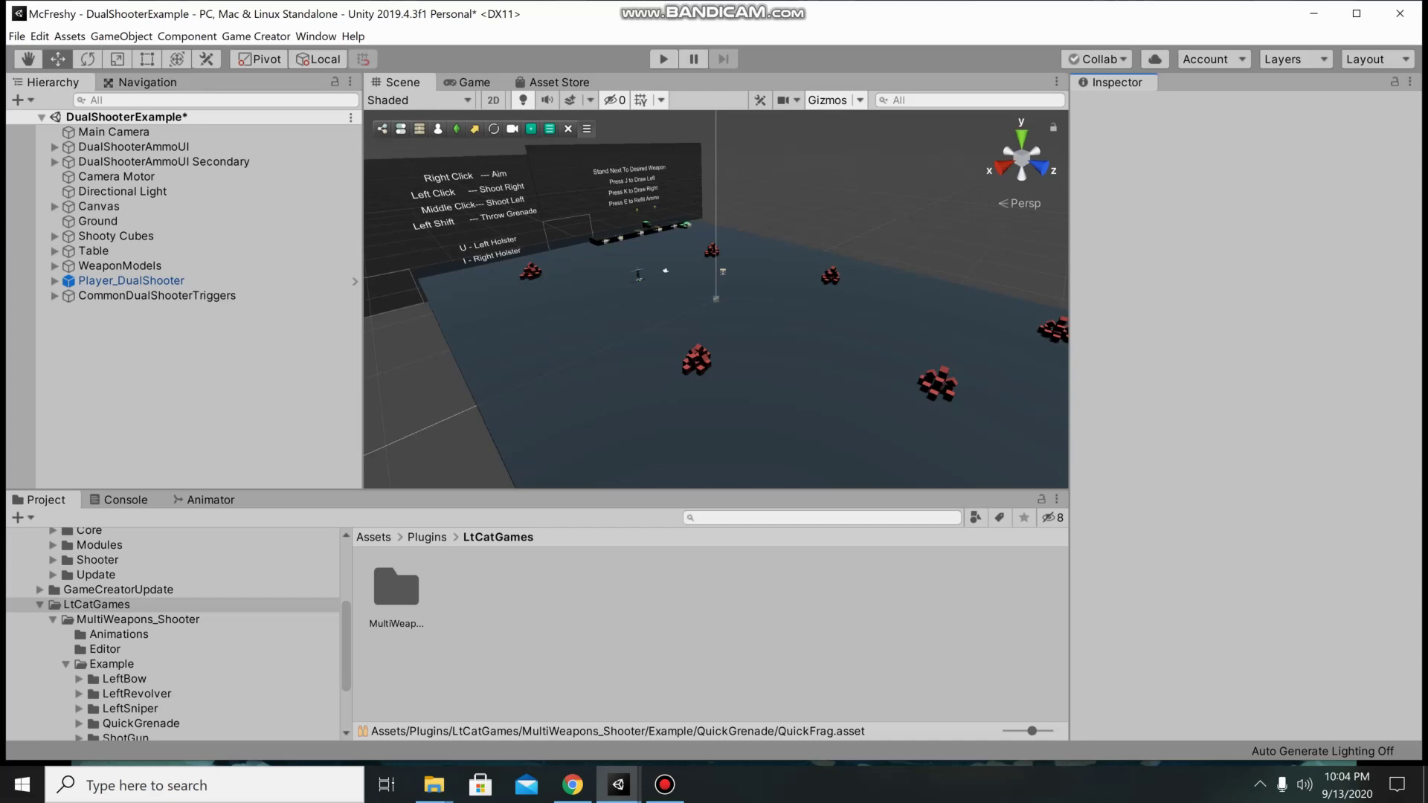
# Step: Open the QuickFrag ammo asset from MultiWeapons_Shooter's Example/QuickGrenade folder and go to its charging events
pyautogui.click(96, 605)
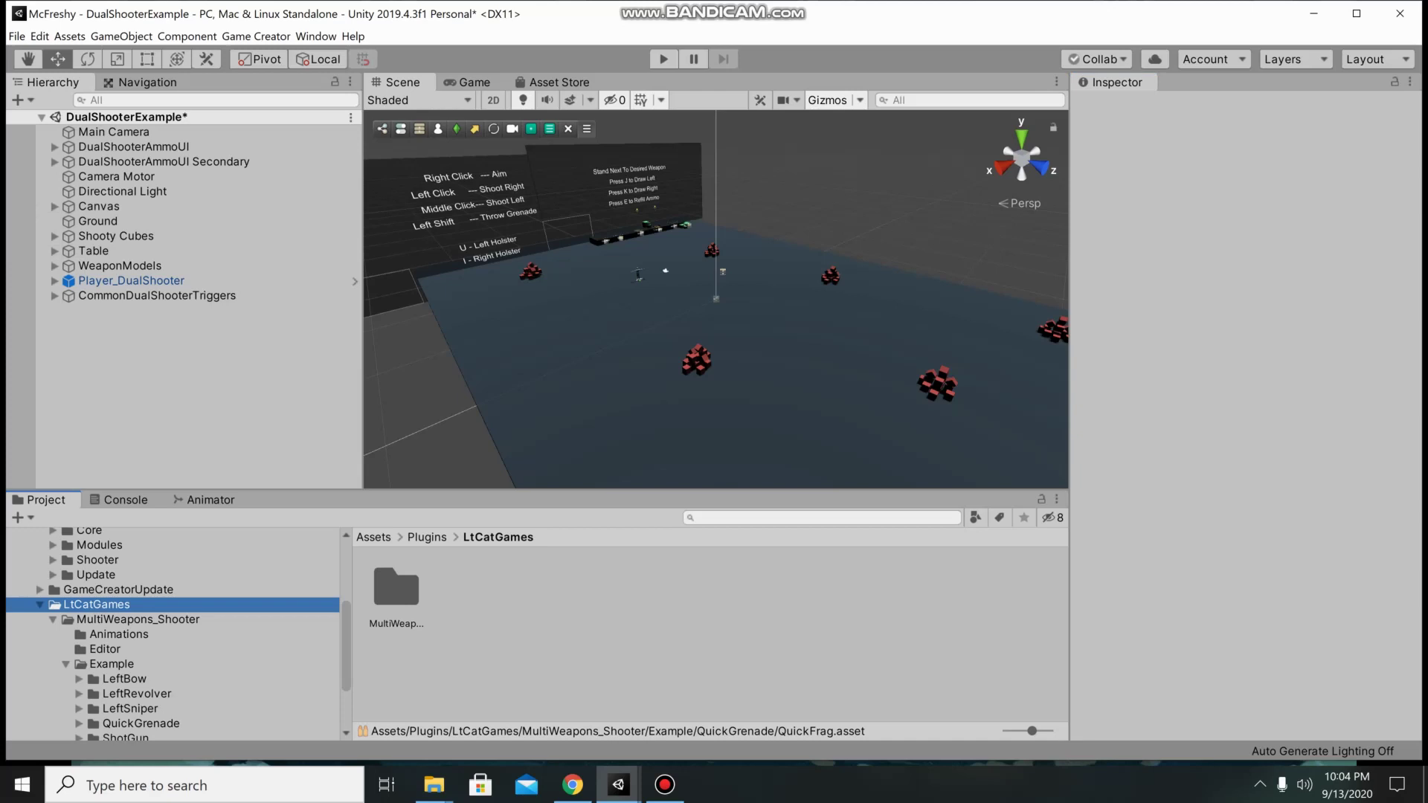
pyautogui.scroll(-3, 178, 633)
pyautogui.click(112, 608)
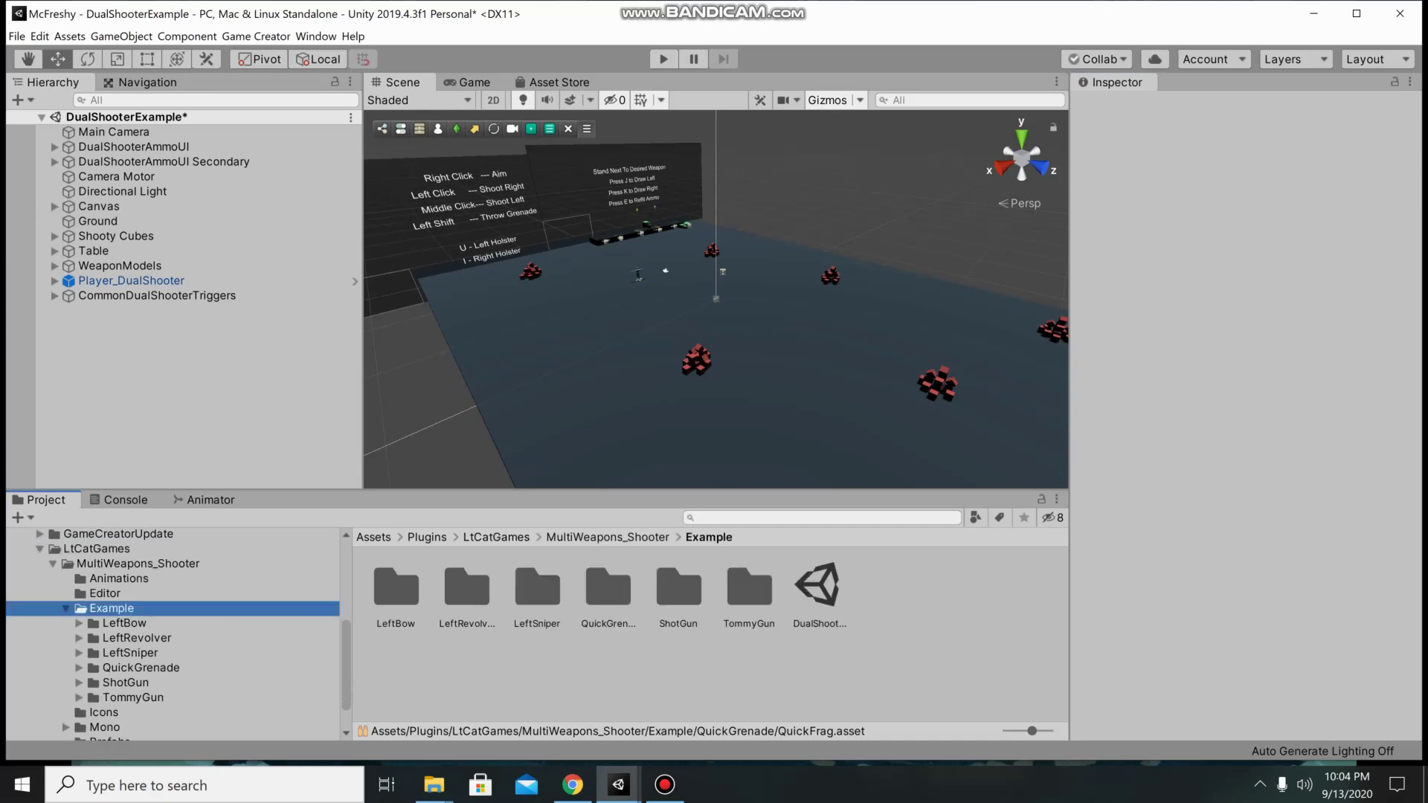
pyautogui.doubleClick(608, 587)
pyautogui.click(820, 587)
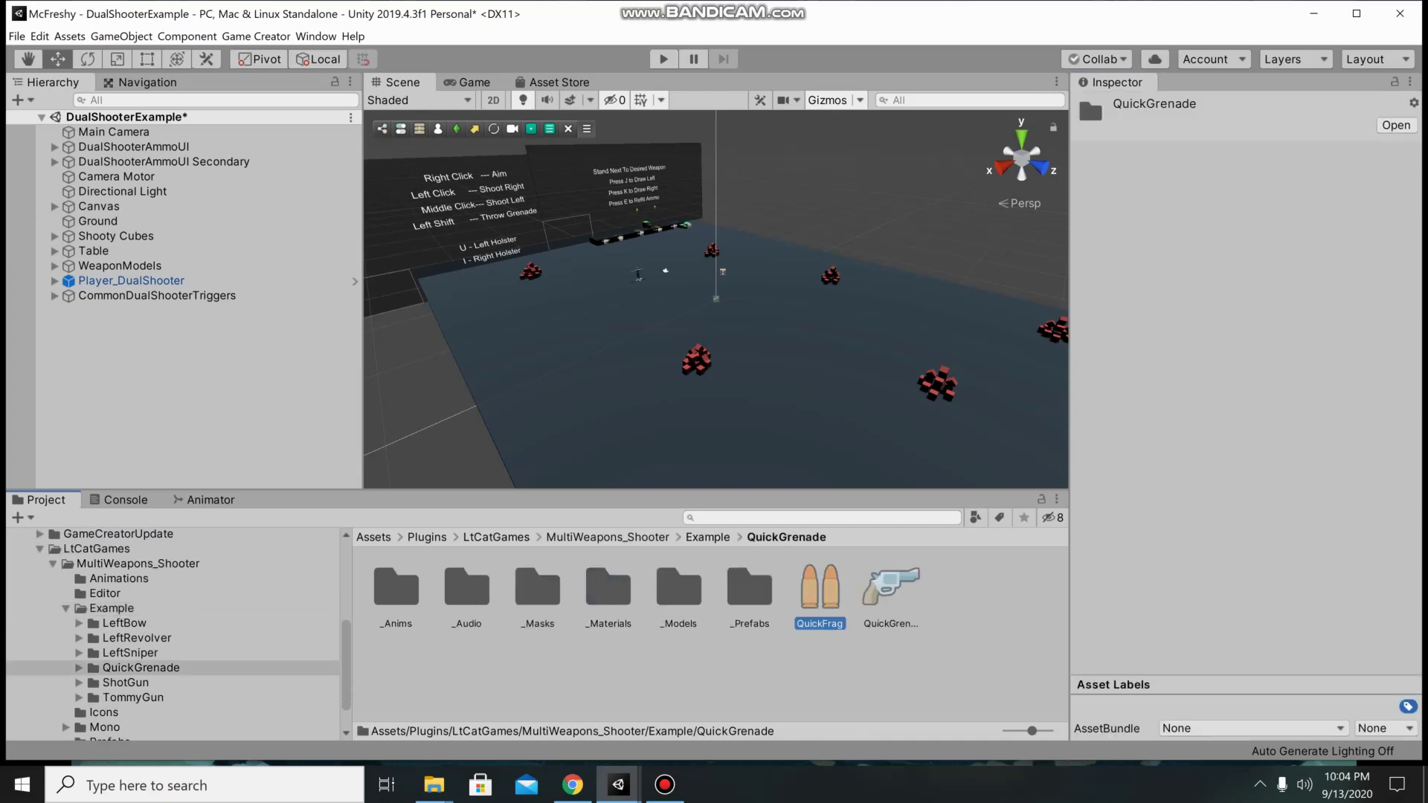
pyautogui.scroll(-10, 1245, 379)
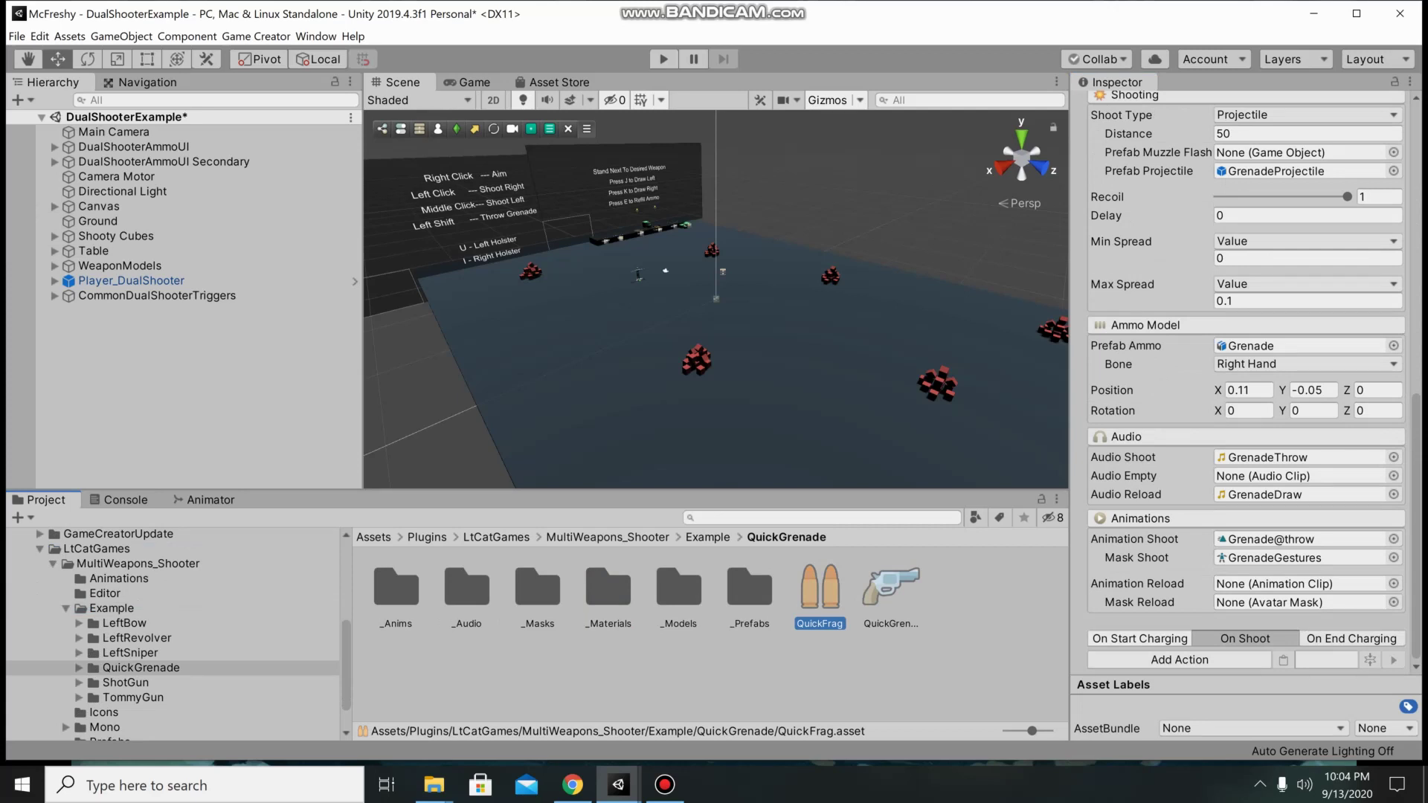
# Step: Add a Character State action to QuickFrag's On Start Charging event
pyautogui.click(1139, 639)
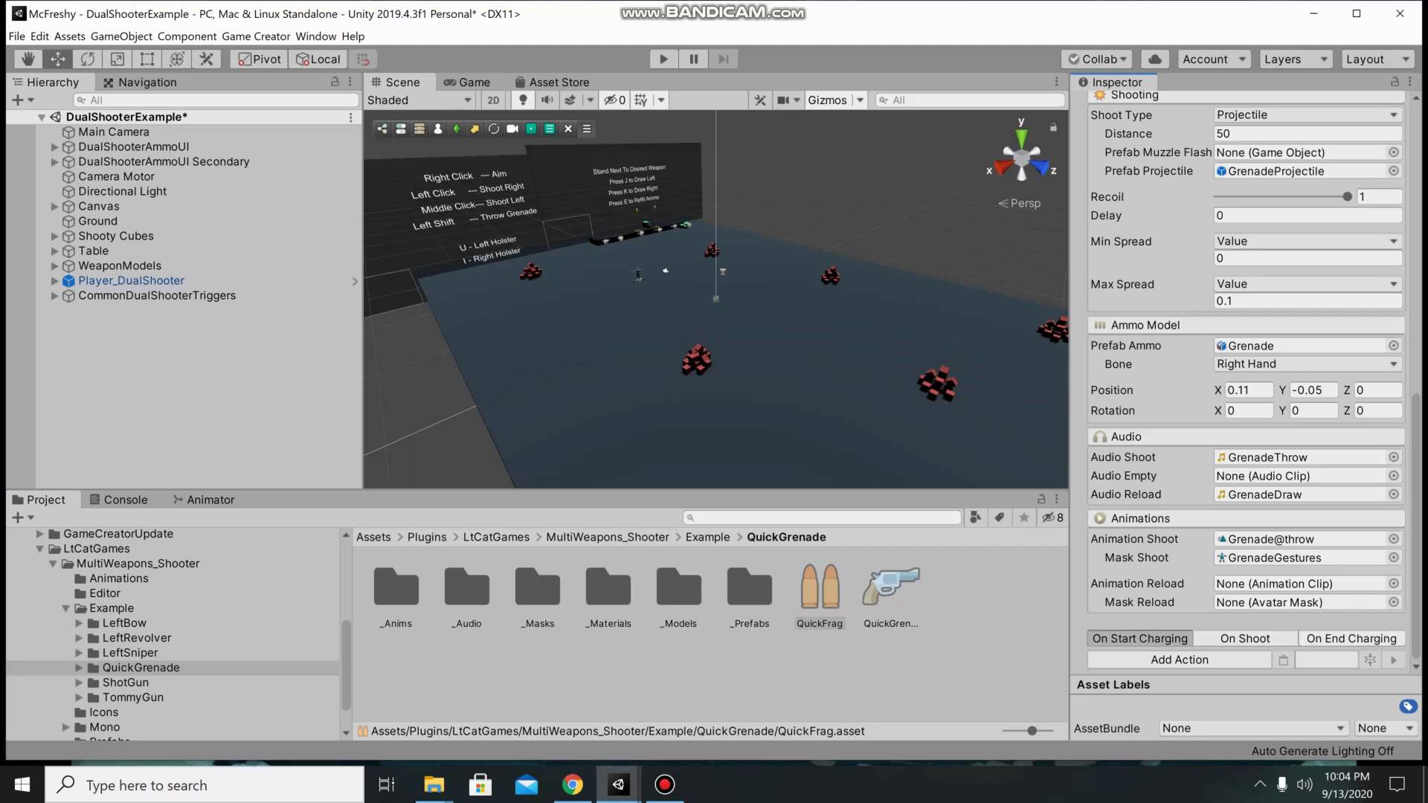
pyautogui.click(1180, 660)
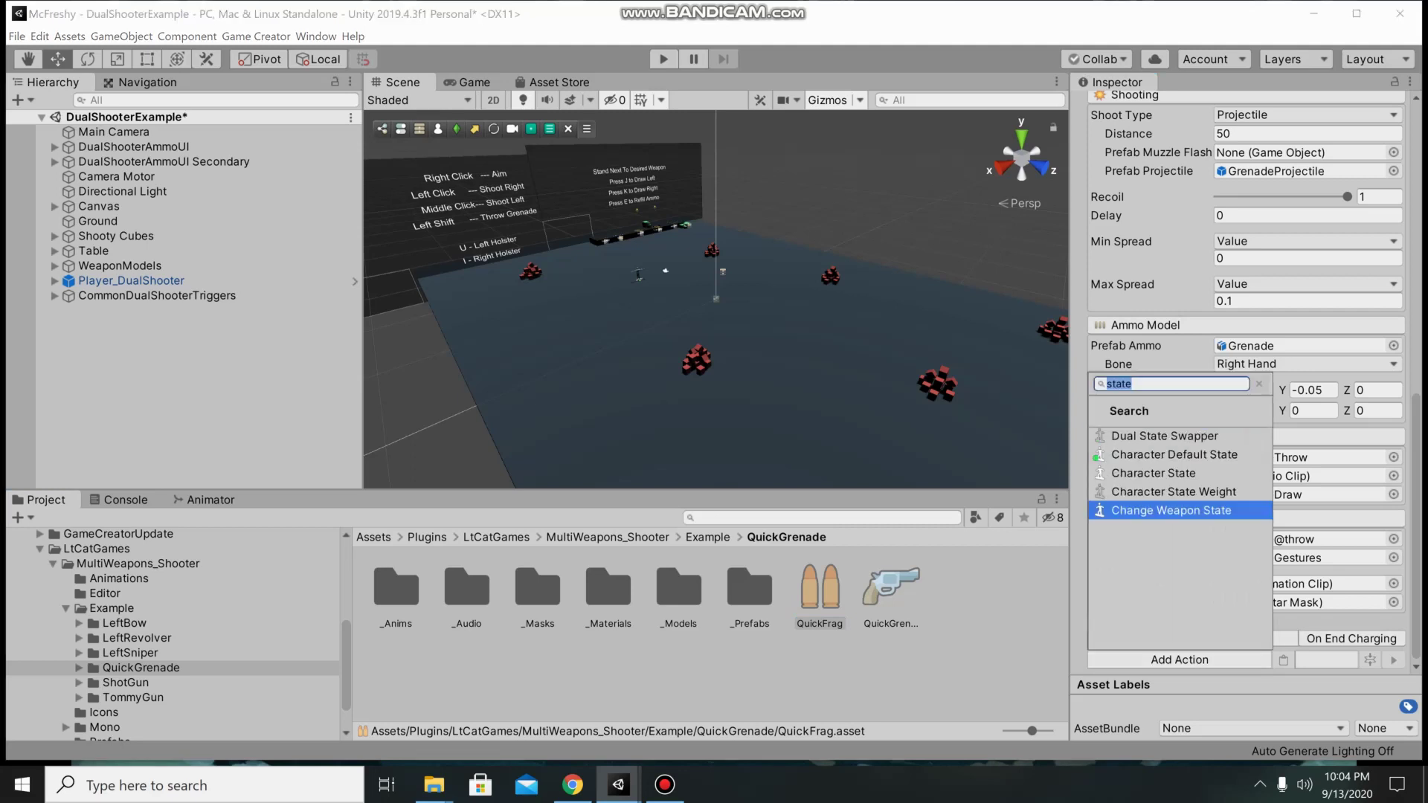
pyautogui.click(1145, 472)
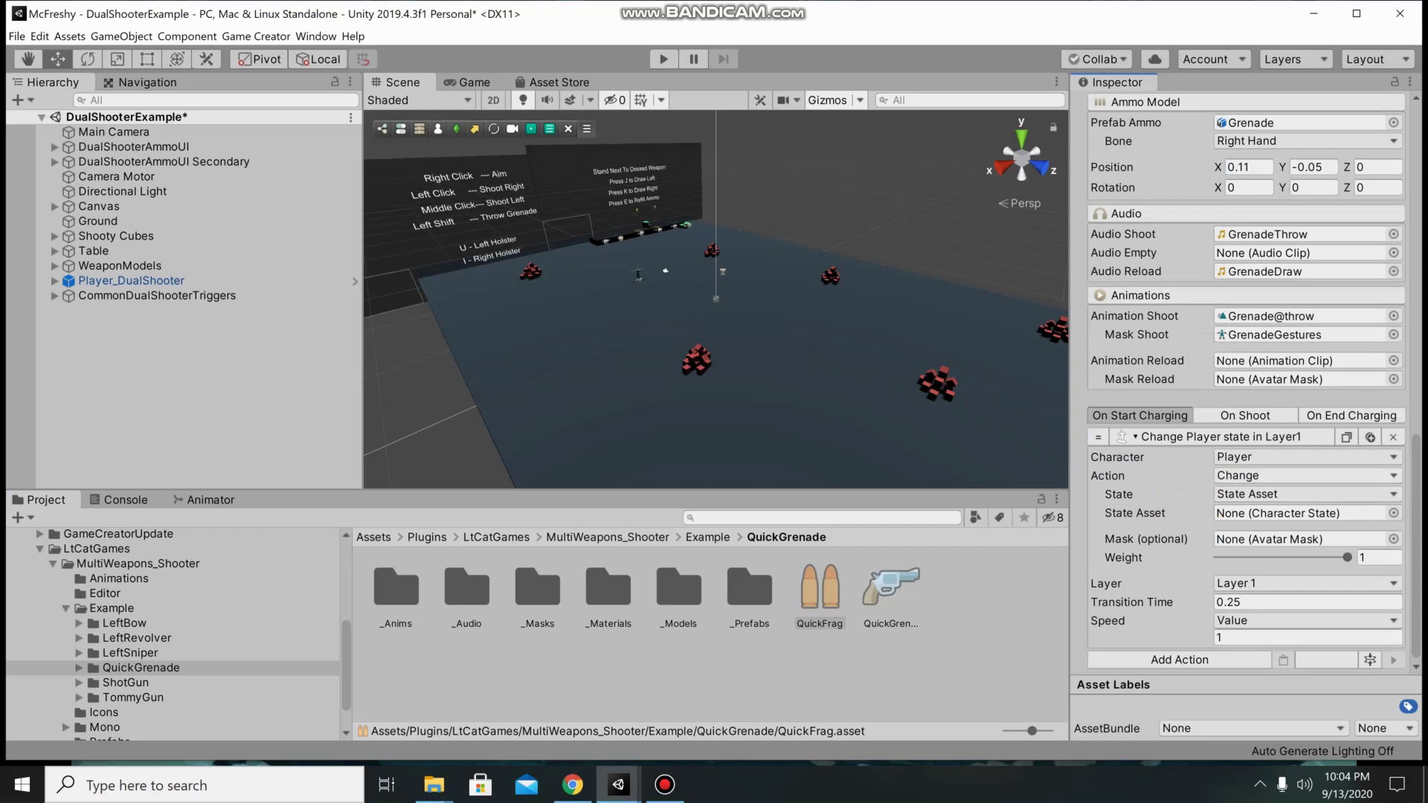
# Step: Set the action's state type to Animation Clip and assign the GameCreator ShooterExample version of Grenade@aimingB as its state clip
pyautogui.click(1305, 493)
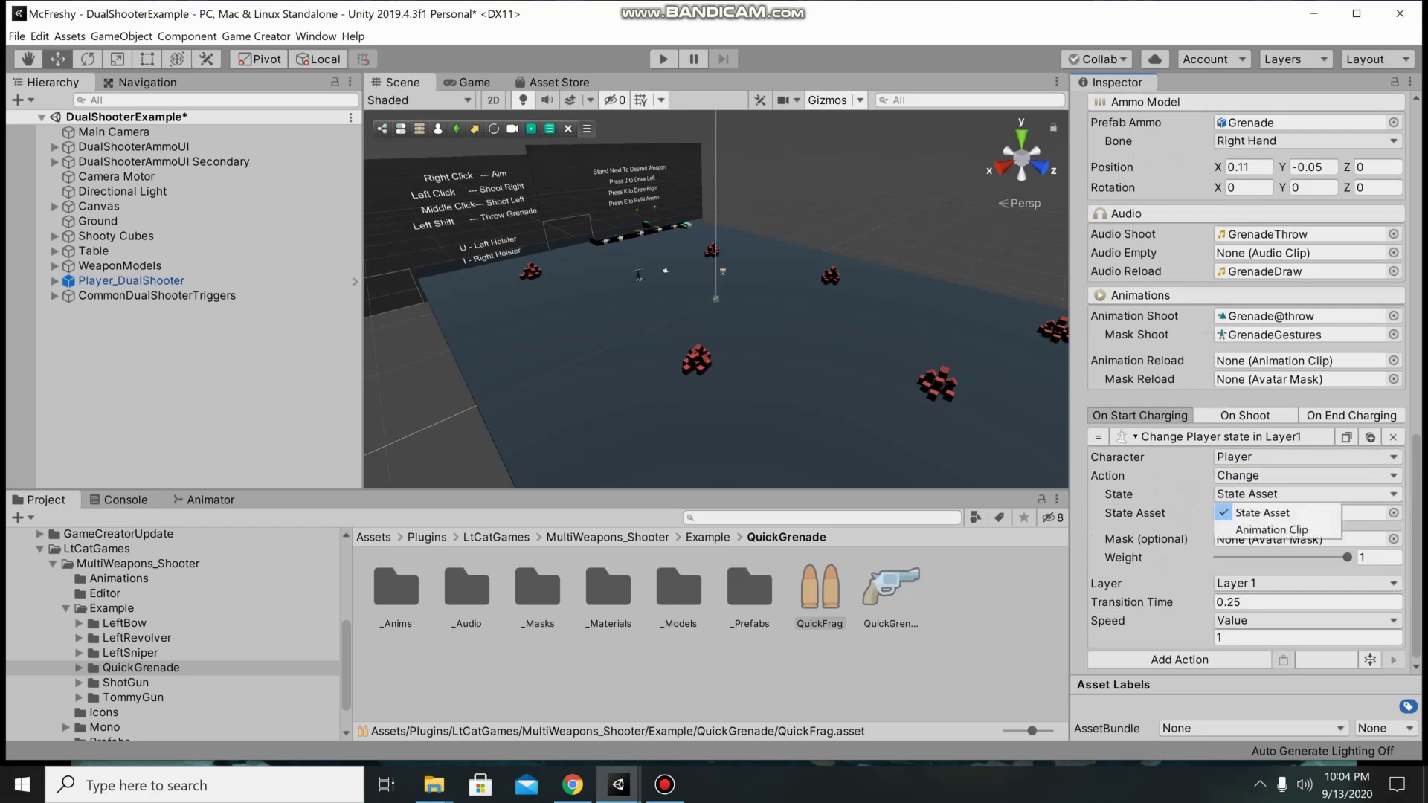
pyautogui.click(1250, 530)
pyautogui.click(1393, 513)
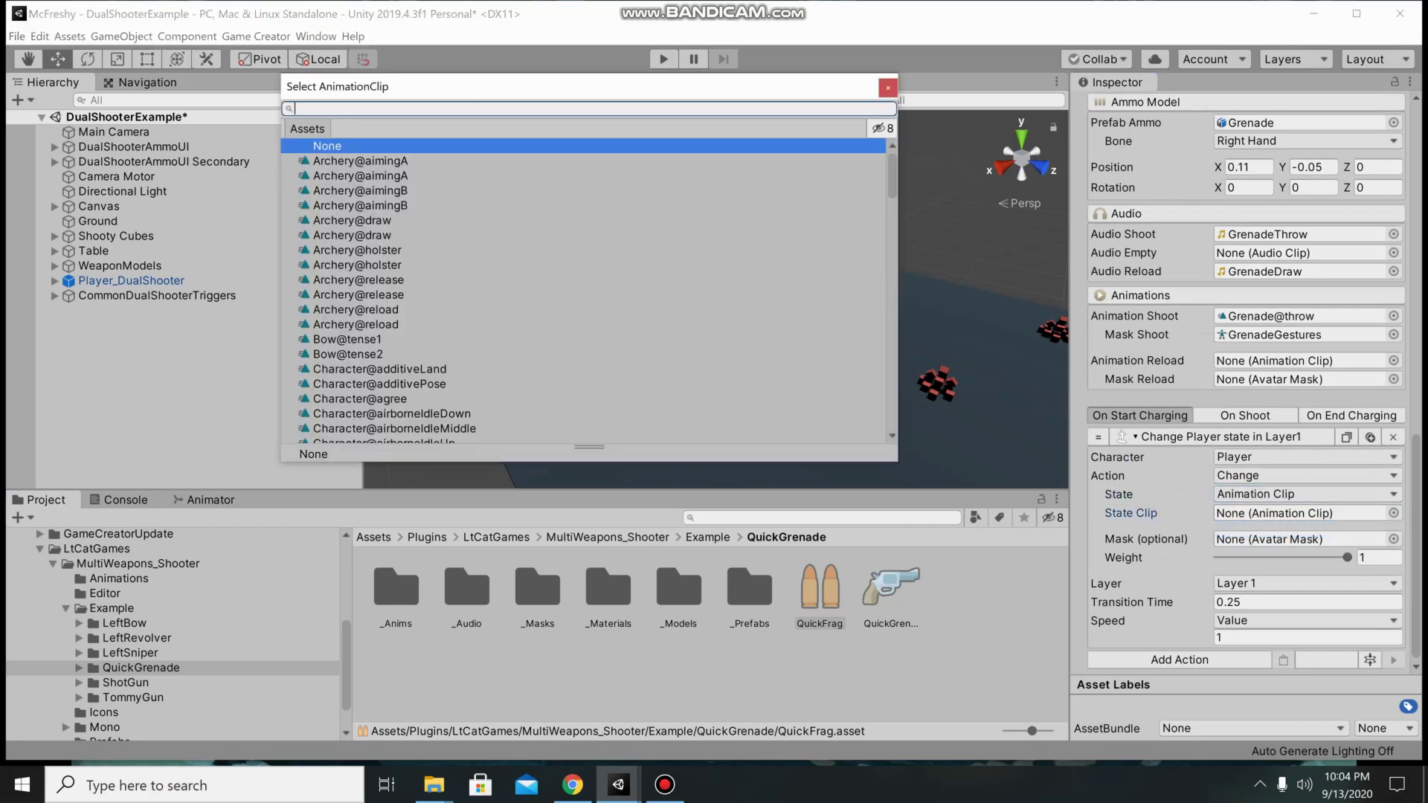
pyautogui.write('grena')
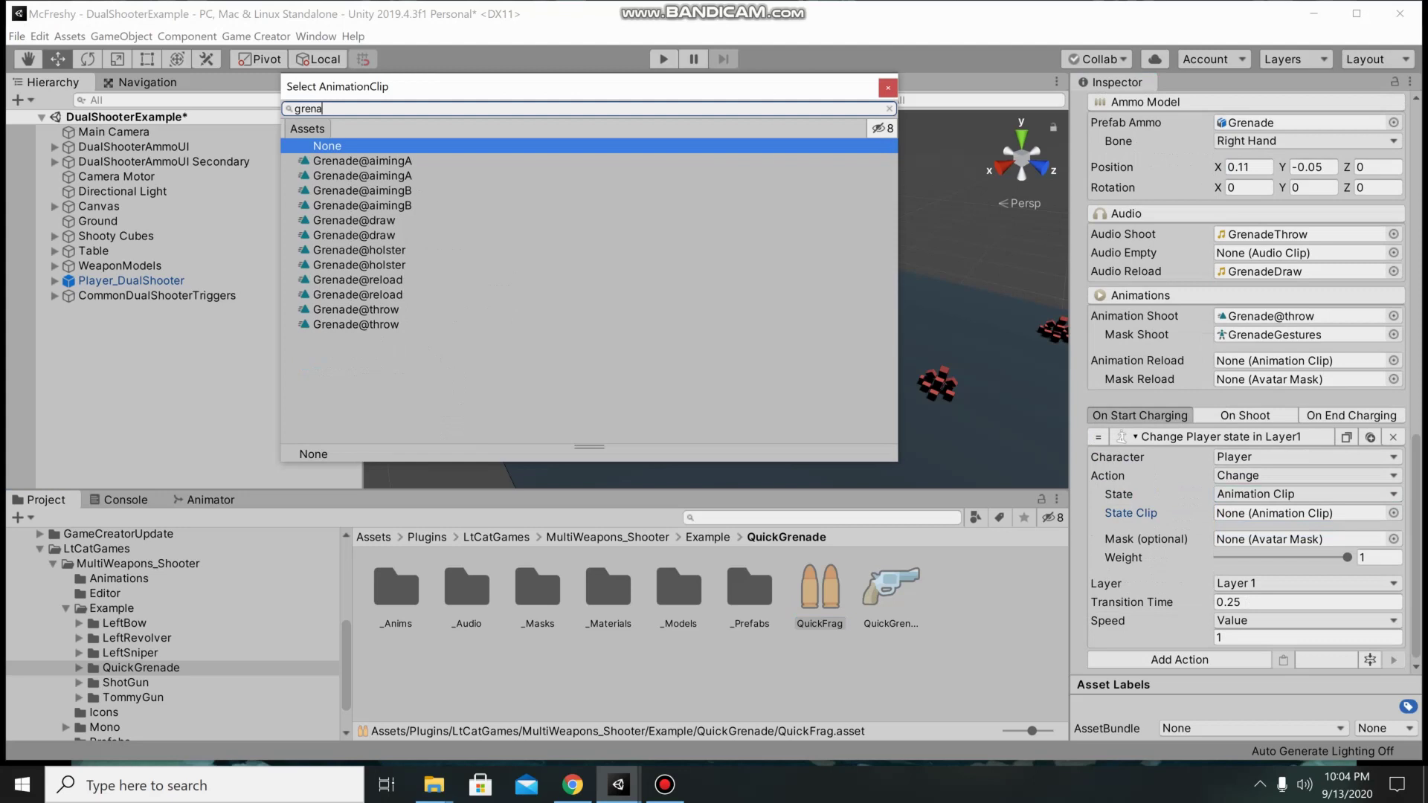
pyautogui.click(362, 190)
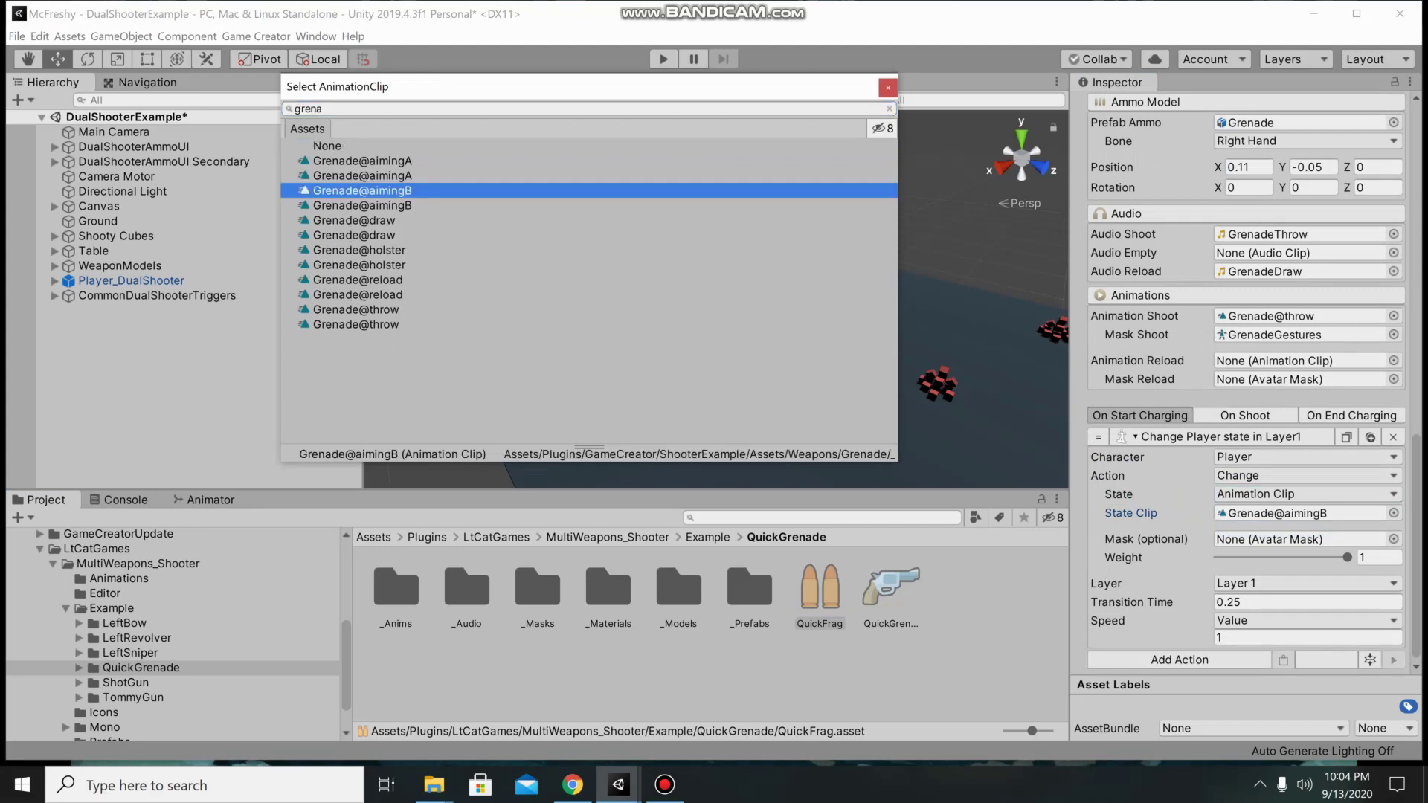
pyautogui.click(888, 88)
# Step: Assign the GameCreator ShooterExample GrenadeGestures avatar mask to the start-charging action and set it to Layer 3
pyautogui.press('Tab')
pyautogui.press('Return')
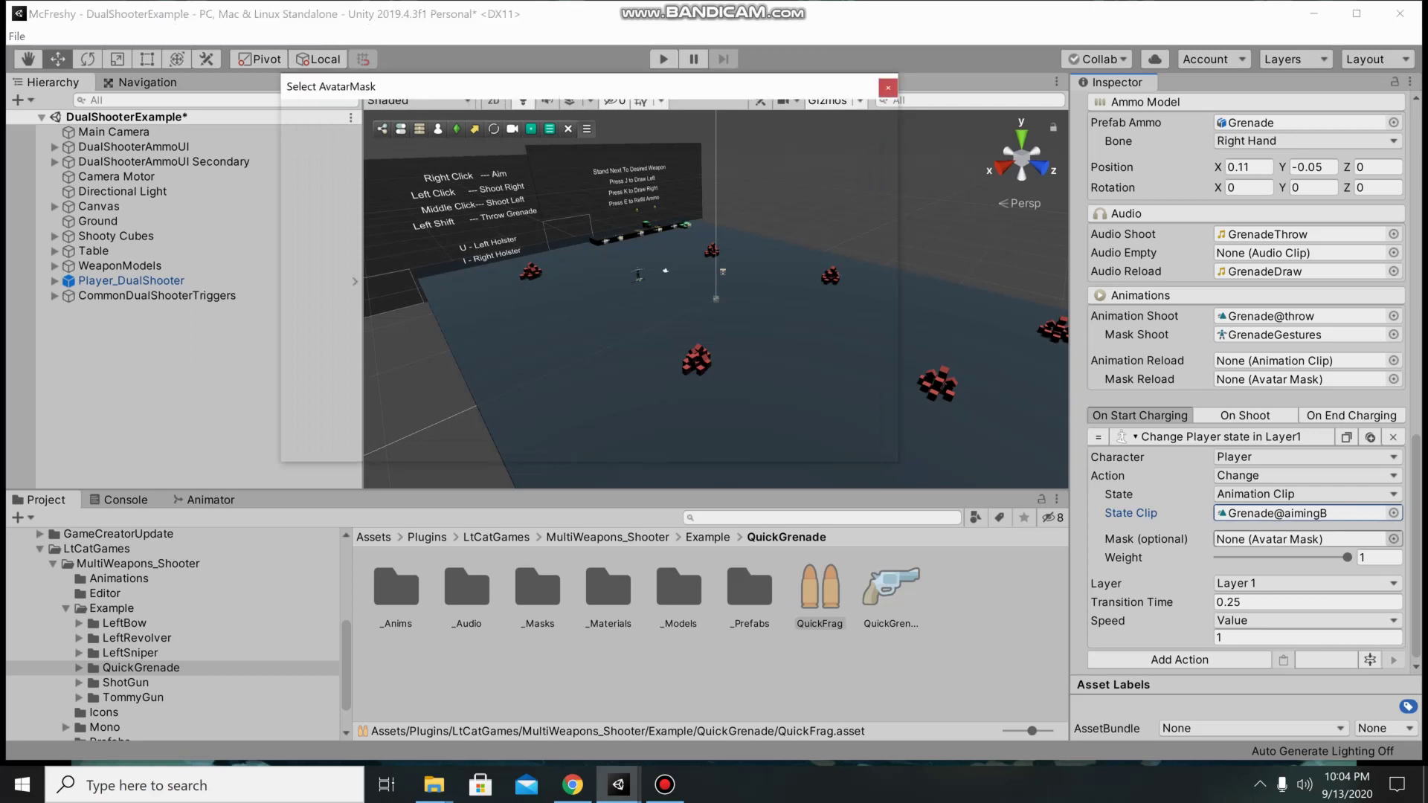
pyautogui.click(359, 220)
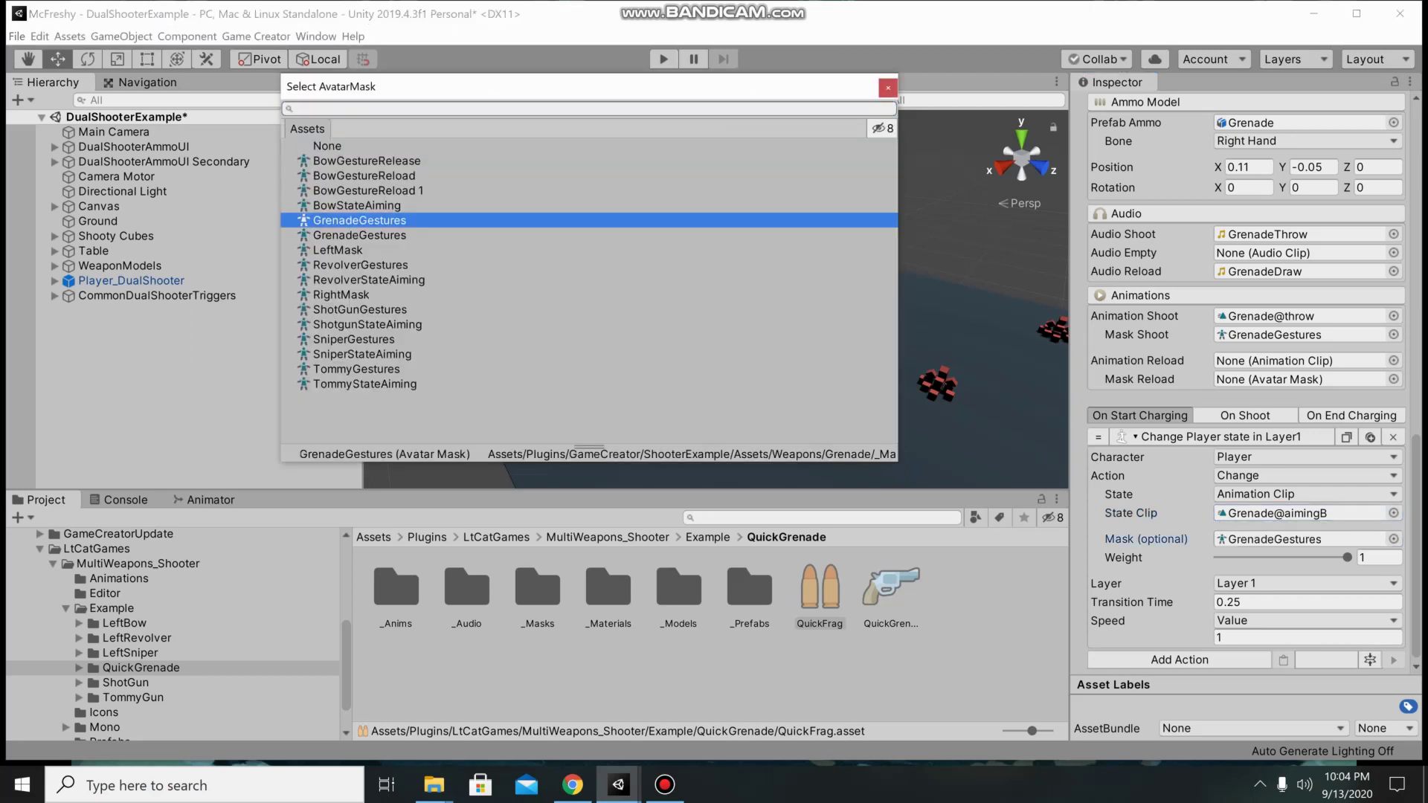
pyautogui.click(888, 88)
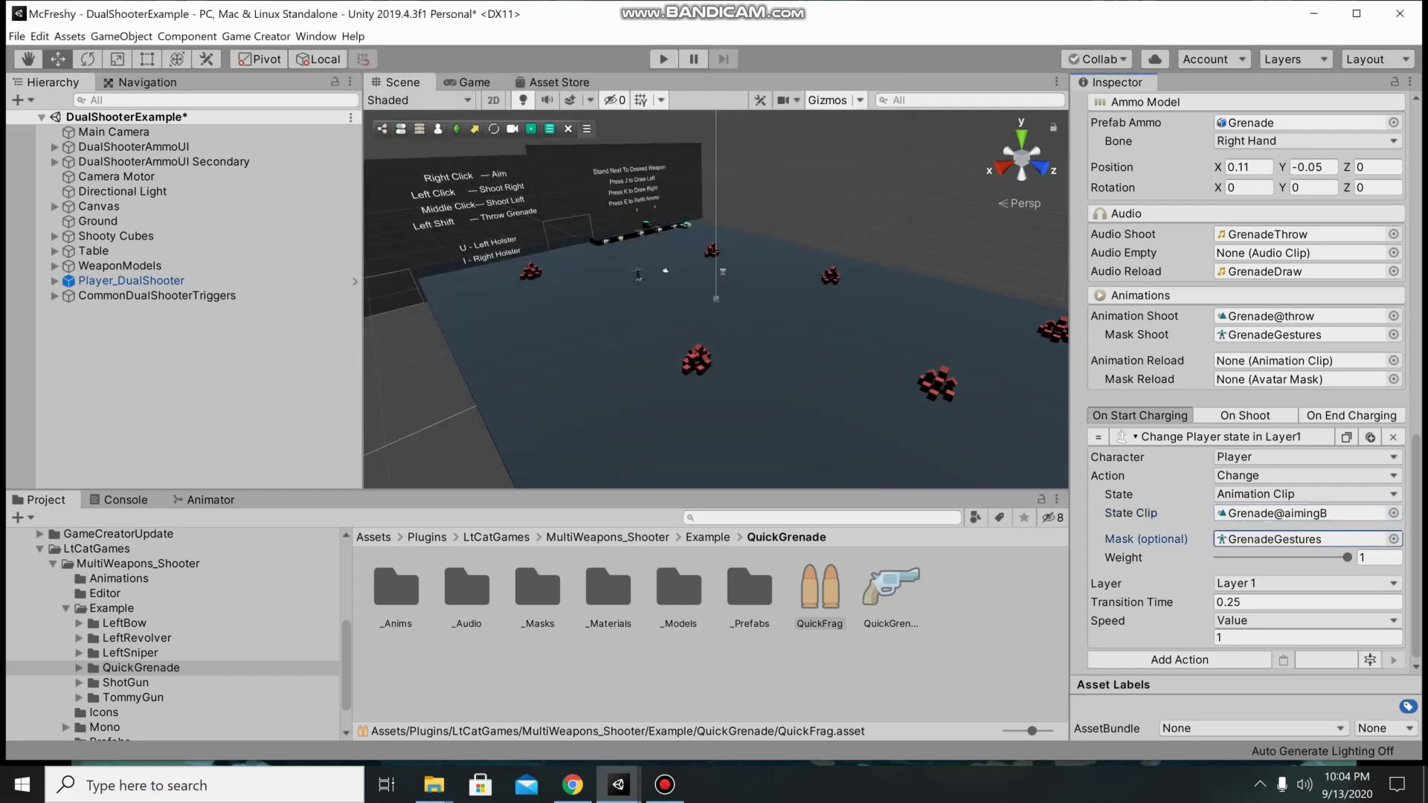
pyautogui.click(1267, 583)
pyautogui.click(1256, 637)
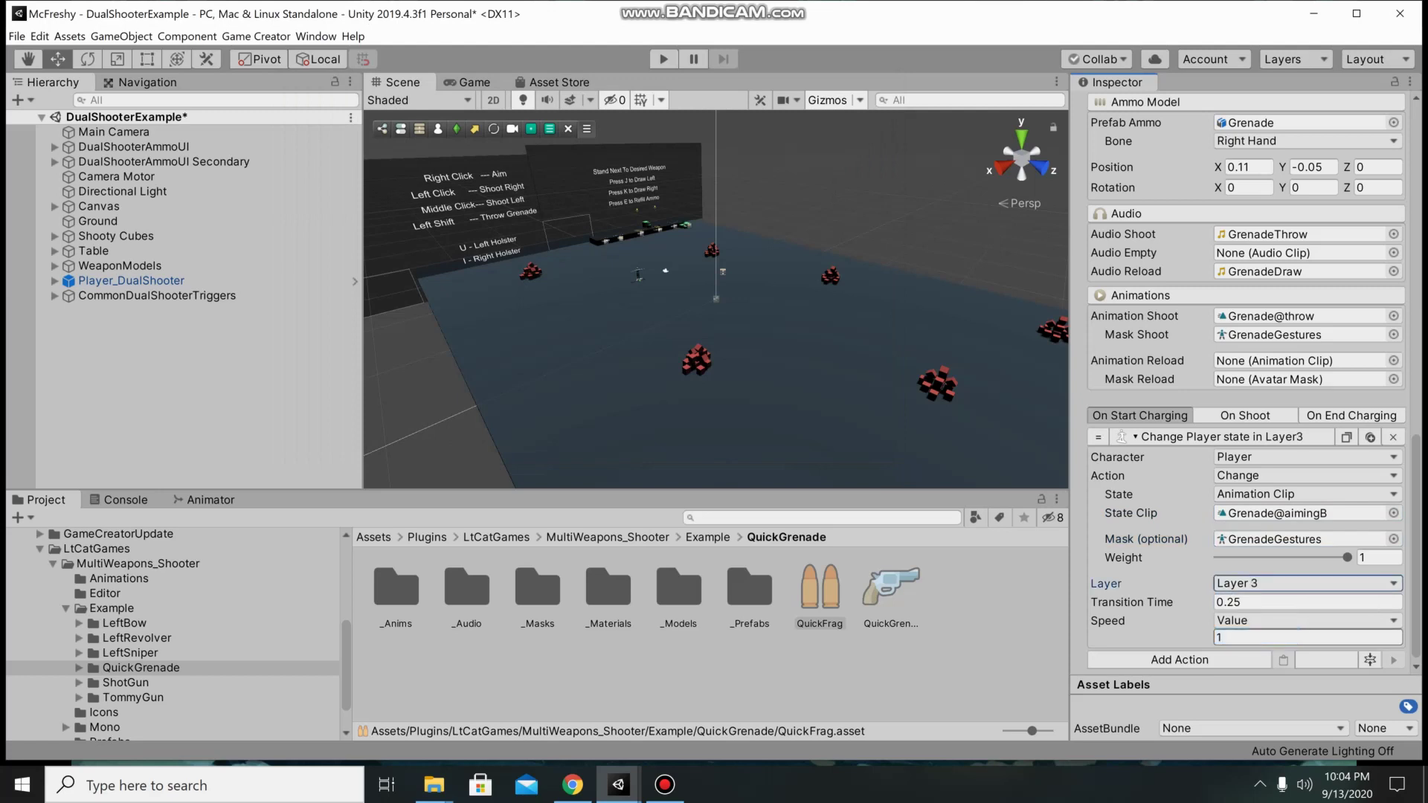
# Step: Add a Character State action to QuickFrag's On End Charging event that resets the player state in Layer 3
pyautogui.click(1351, 416)
pyautogui.click(1179, 660)
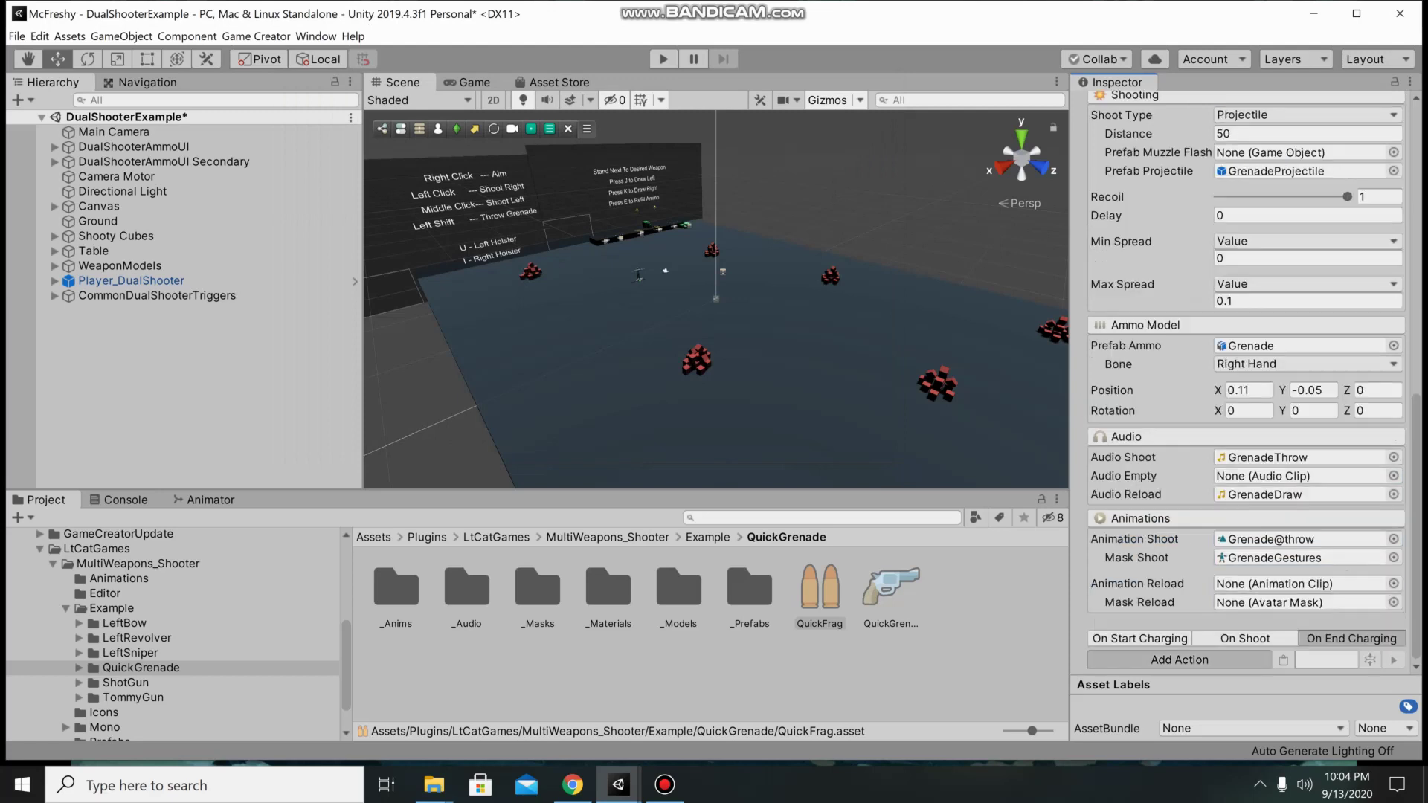
pyautogui.press('Return')
pyautogui.scroll(-5, 1246, 372)
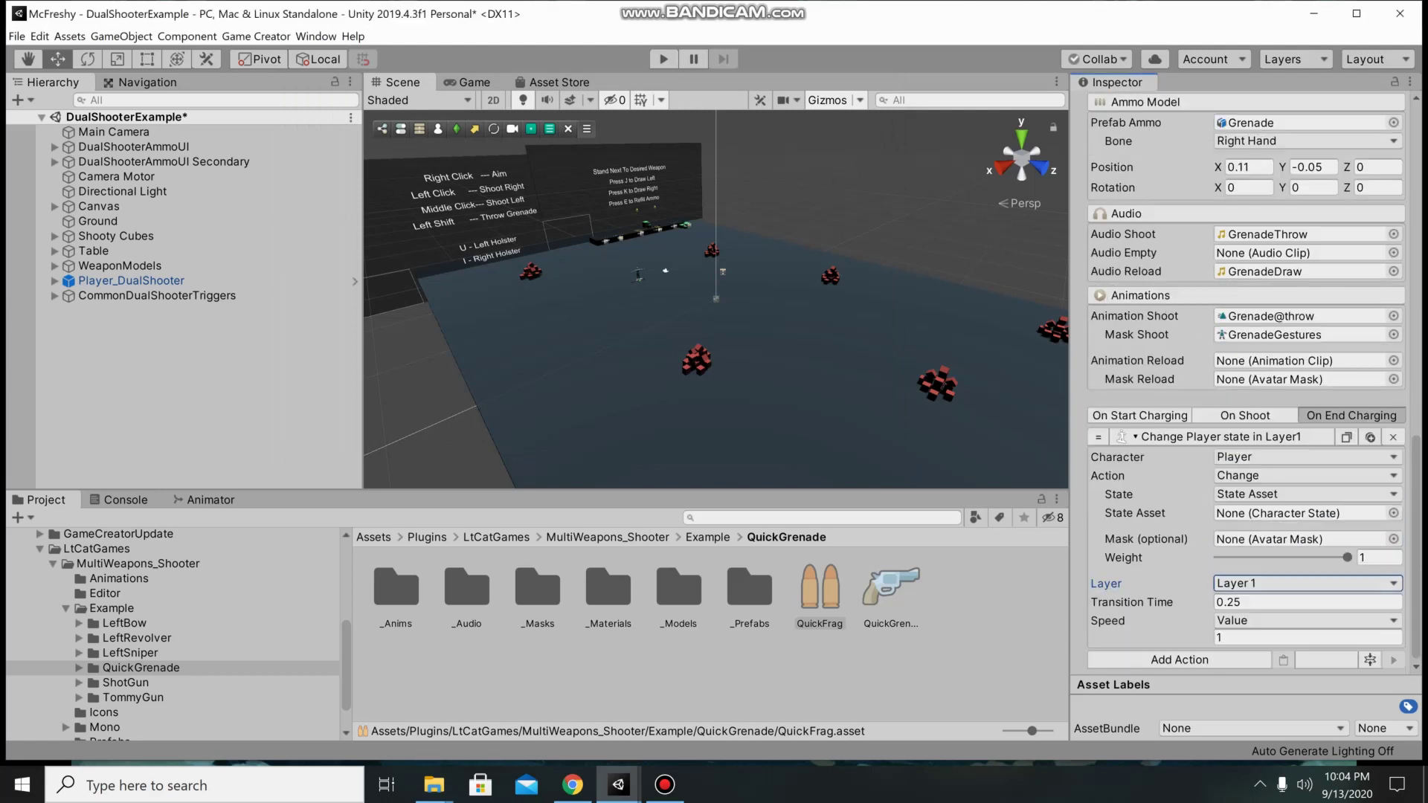
pyautogui.click(1305, 475)
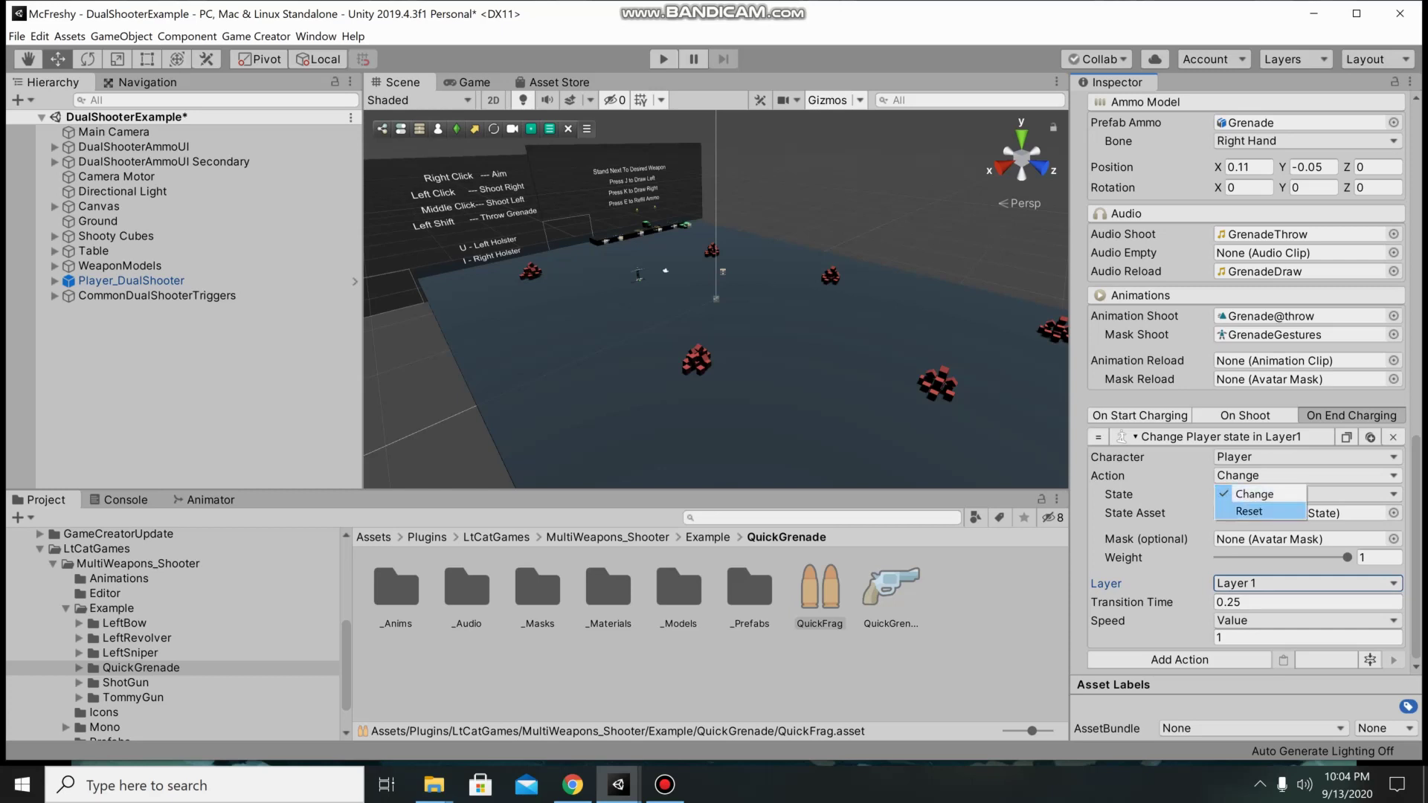
pyautogui.click(1237, 513)
pyautogui.click(1304, 583)
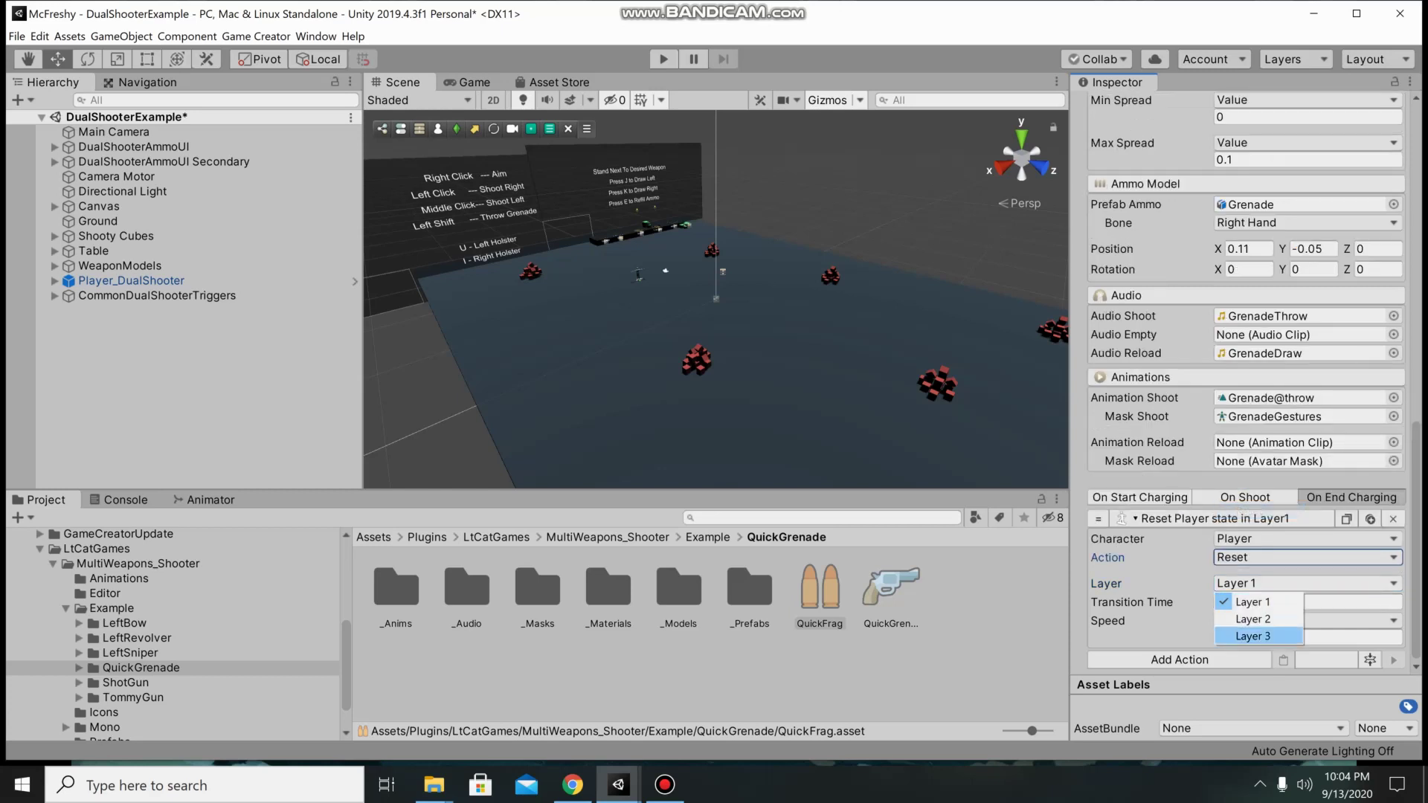
pyautogui.click(1257, 636)
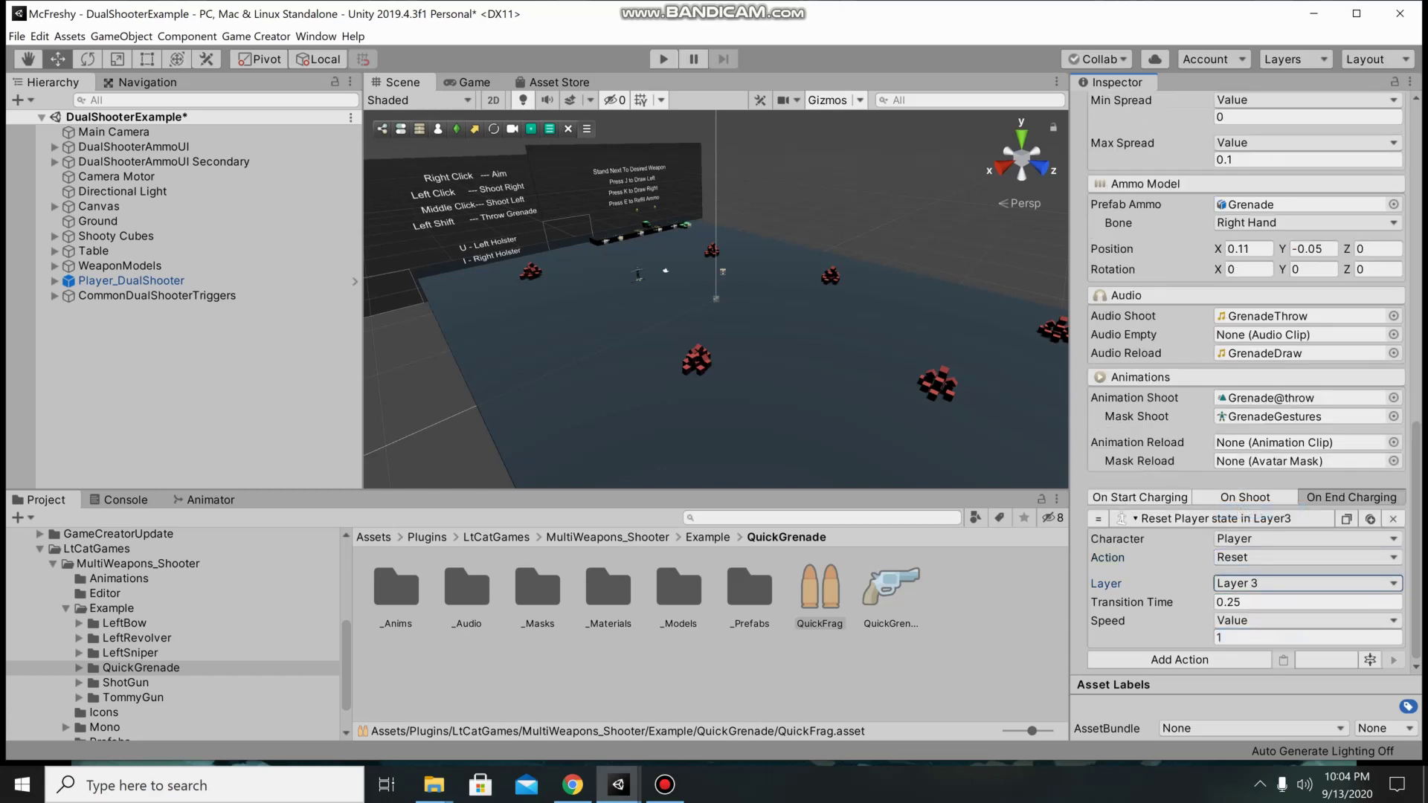
# Step: Find the DualArrows ammo asset by searching for "dual" and add a Change Weapon State action to its On Start Charging event
pyautogui.click(822, 517)
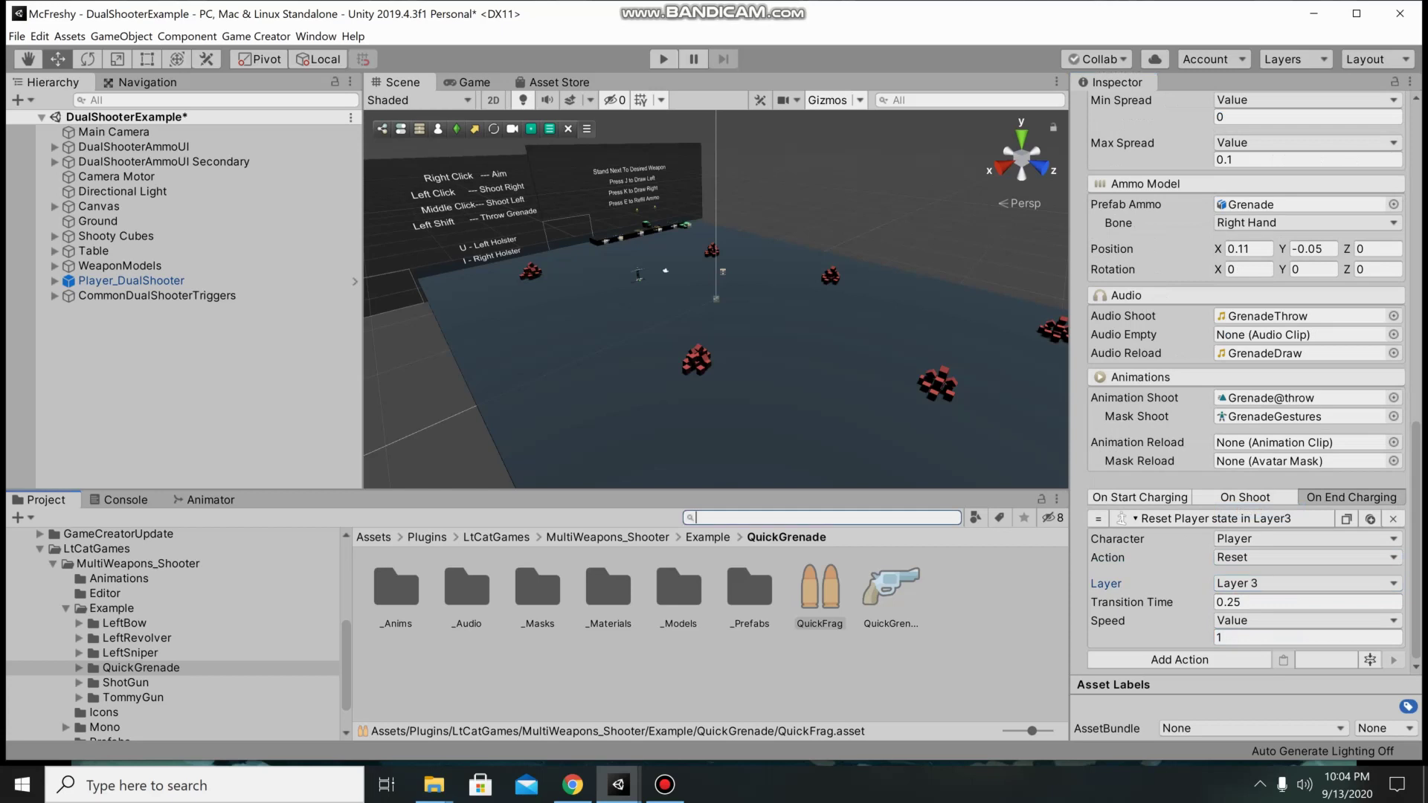
pyautogui.write('dual')
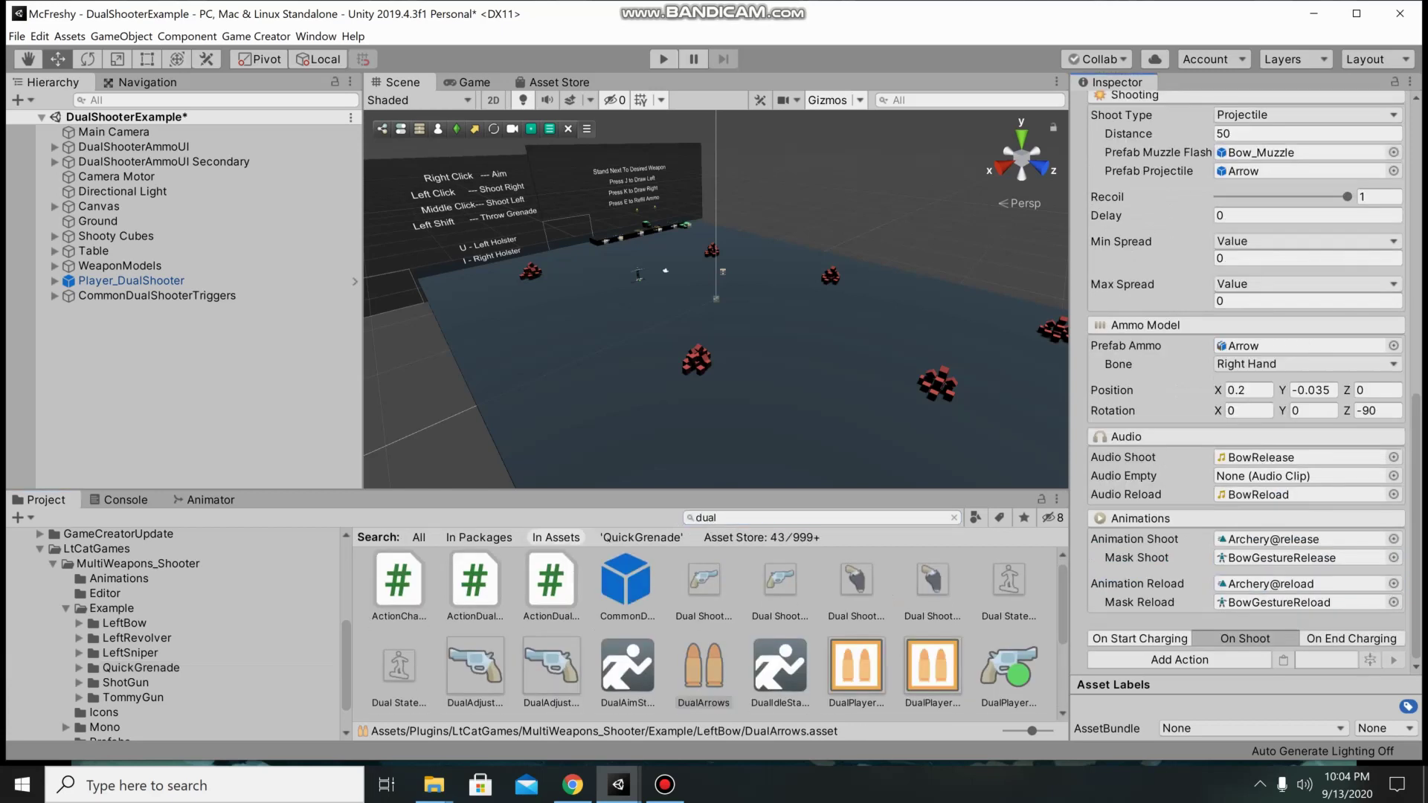
pyautogui.click(1139, 638)
pyautogui.click(1180, 659)
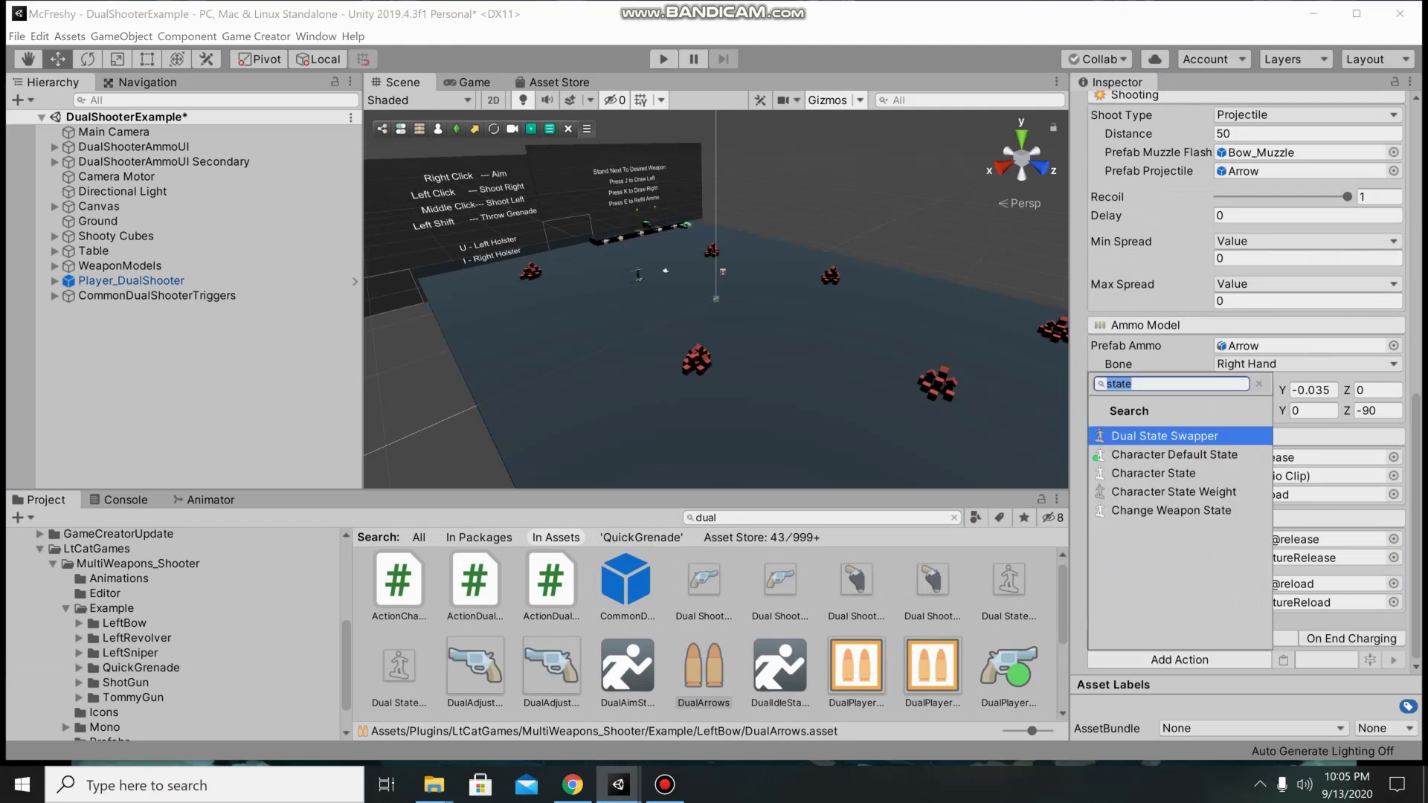
pyautogui.click(1171, 510)
pyautogui.scroll(-3, 1245, 371)
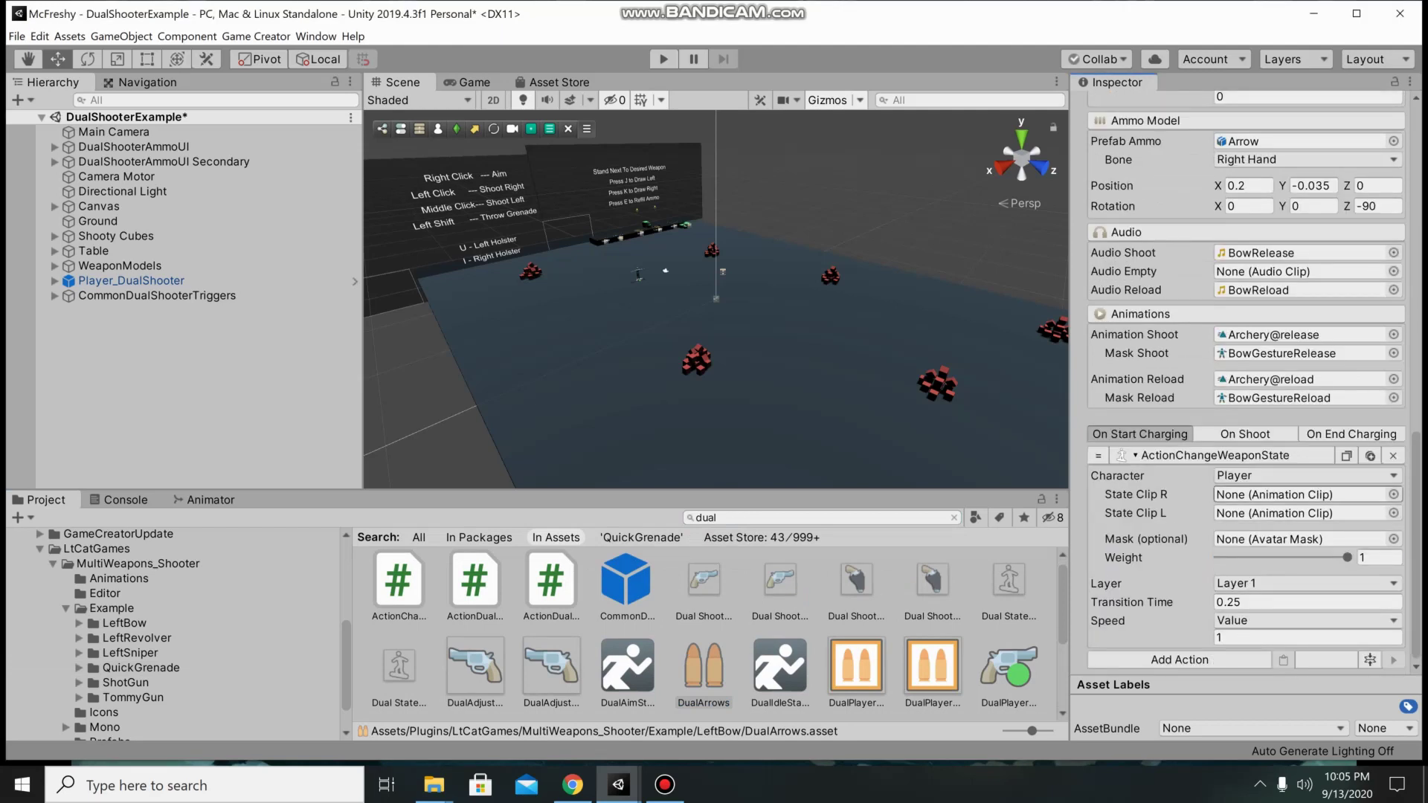
# Step: Assign the ShooterExample Archery@aimingB to State Clip R, the LeftBow Archery@aimingB to State Clip L, and BowStateAiming as the mask
pyautogui.click(1392, 495)
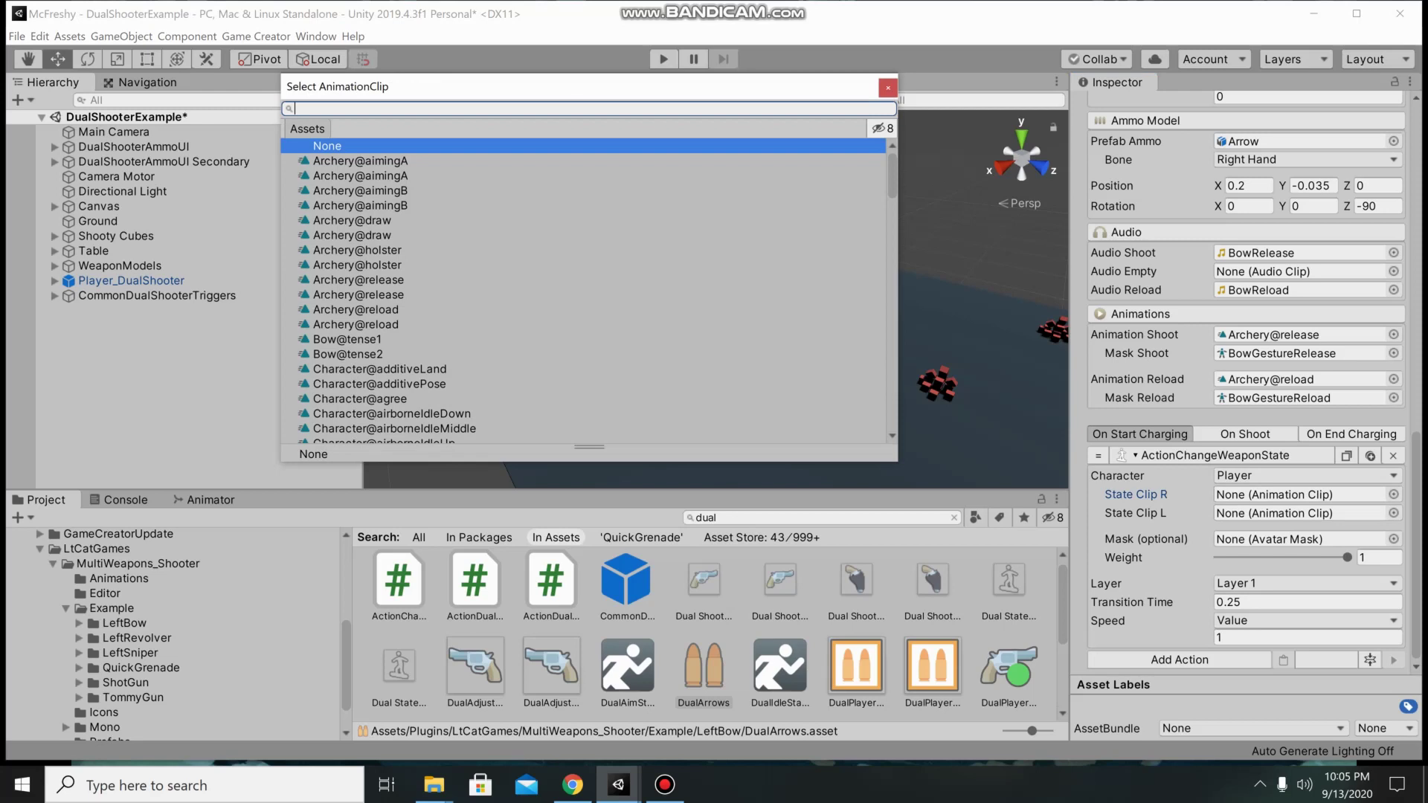
pyautogui.click(360, 192)
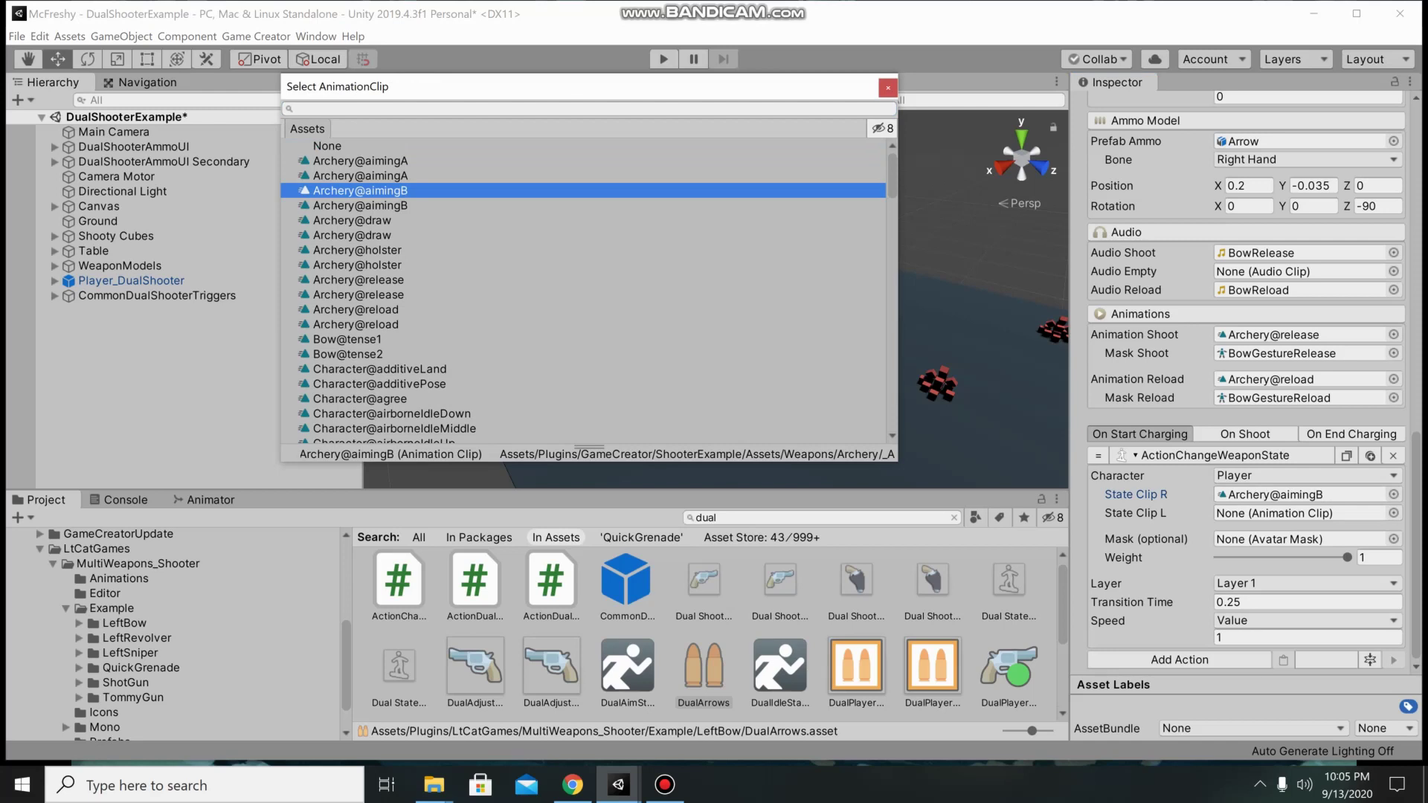
pyautogui.click(1392, 513)
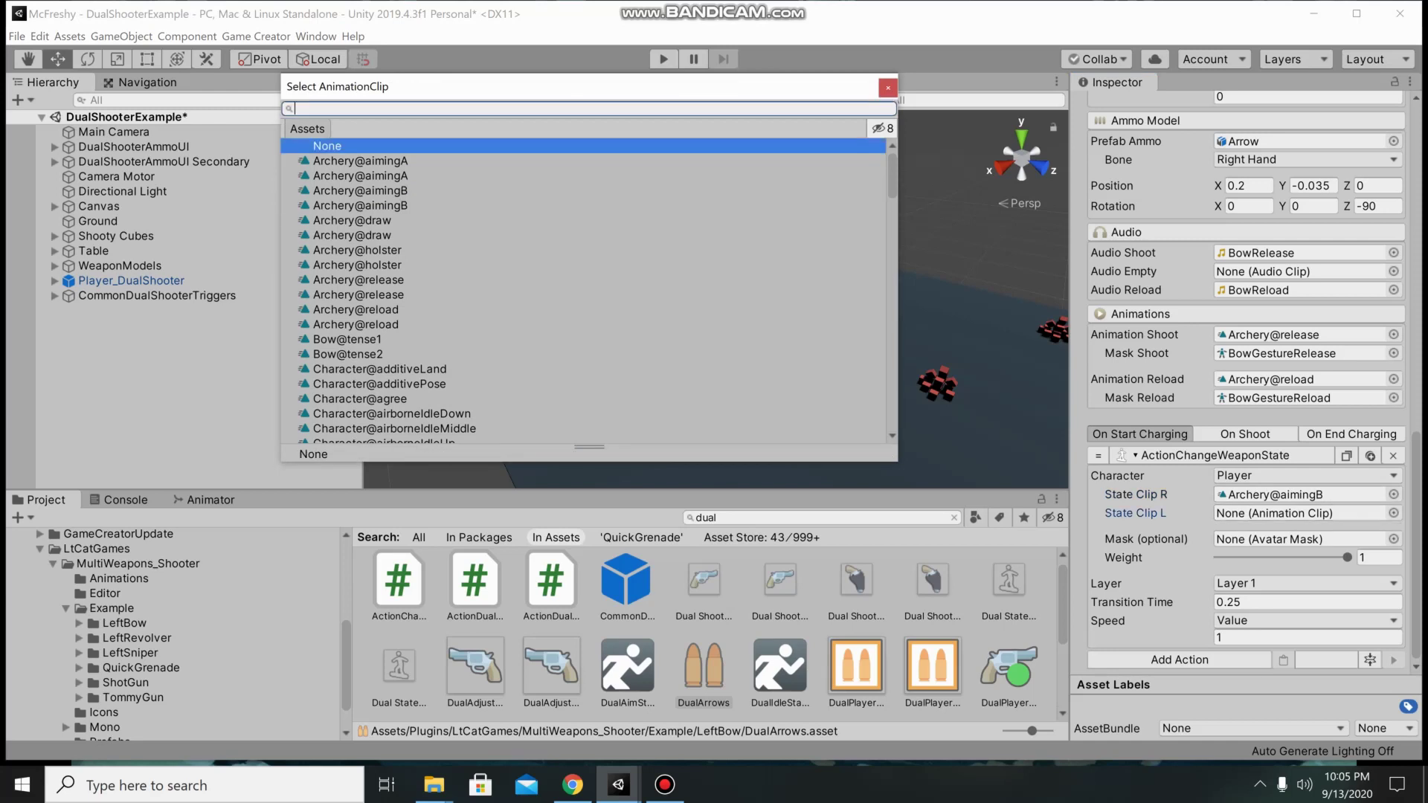
pyautogui.click(360, 206)
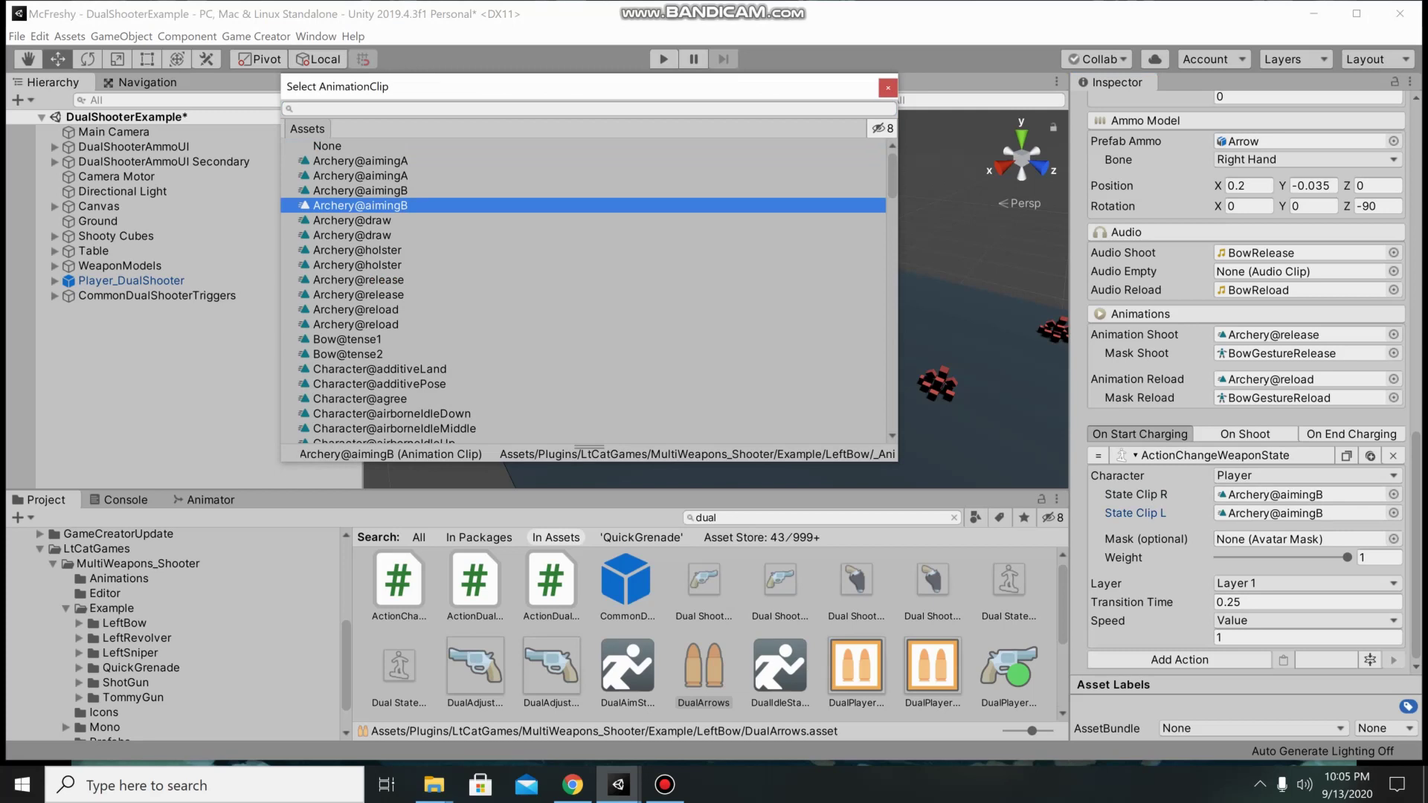
pyautogui.click(1393, 539)
pyautogui.click(357, 206)
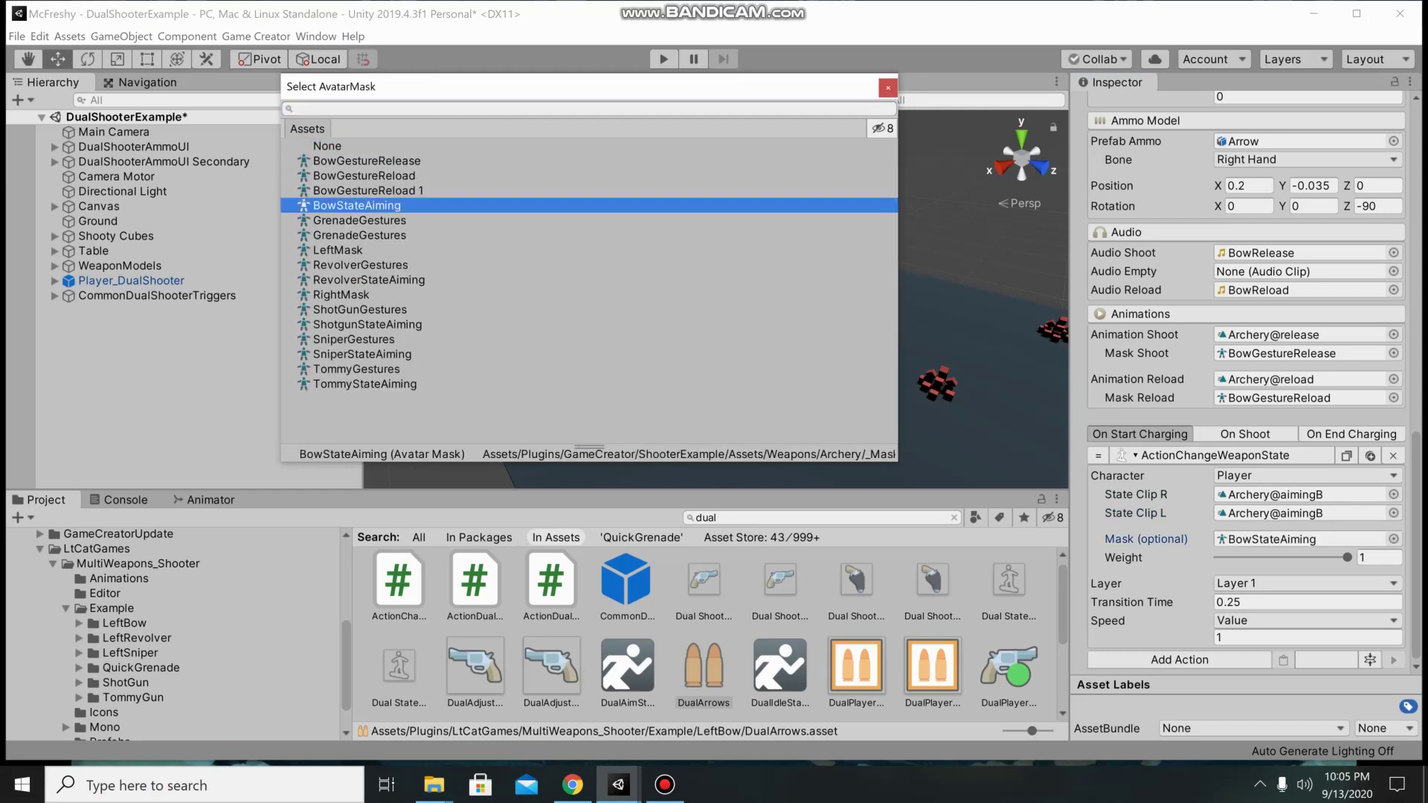
pyautogui.click(887, 87)
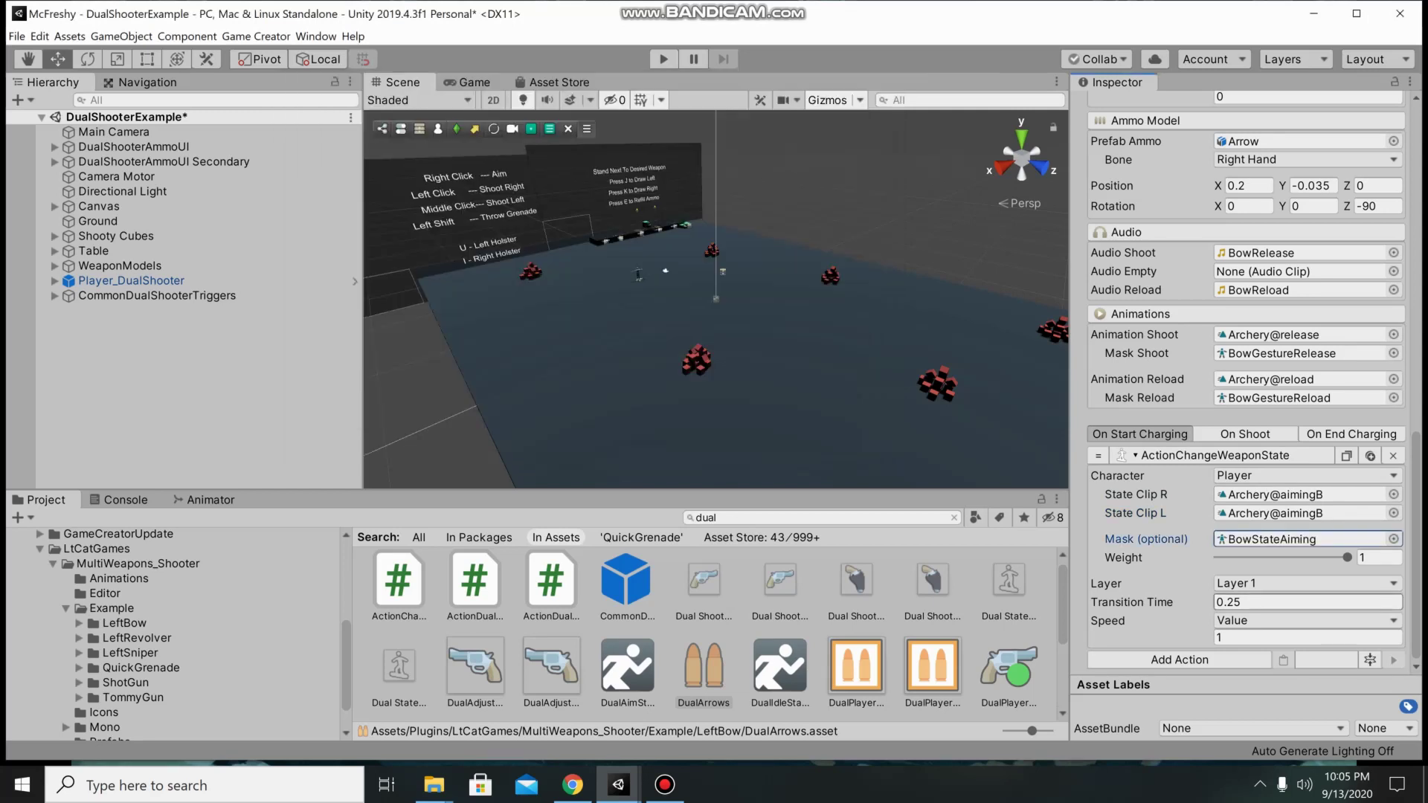
# Step: Set the Change Weapon State action's transition time to 1 and its layer to Layer 2
pyautogui.click(1278, 602)
pyautogui.write('1')
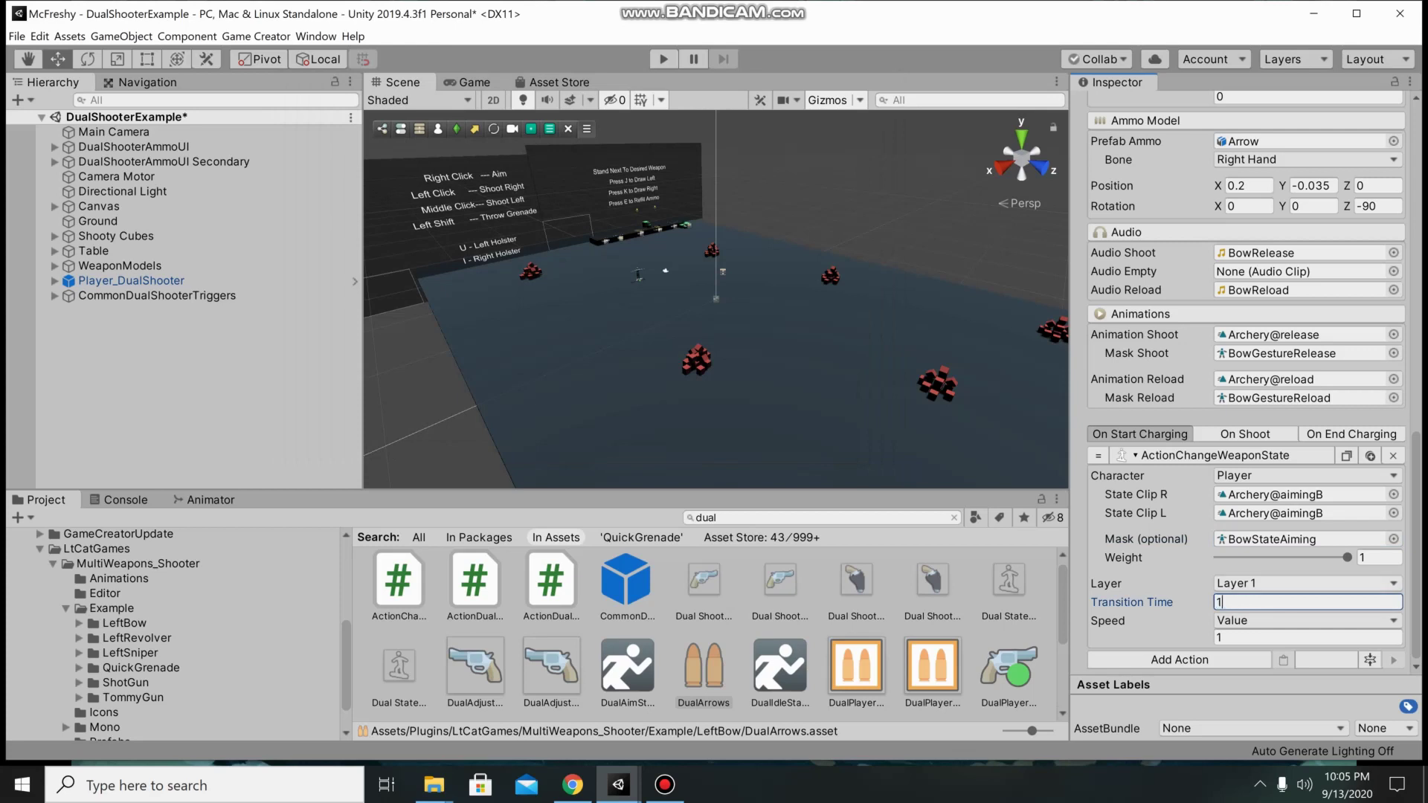
pyautogui.click(1275, 583)
pyautogui.click(1257, 618)
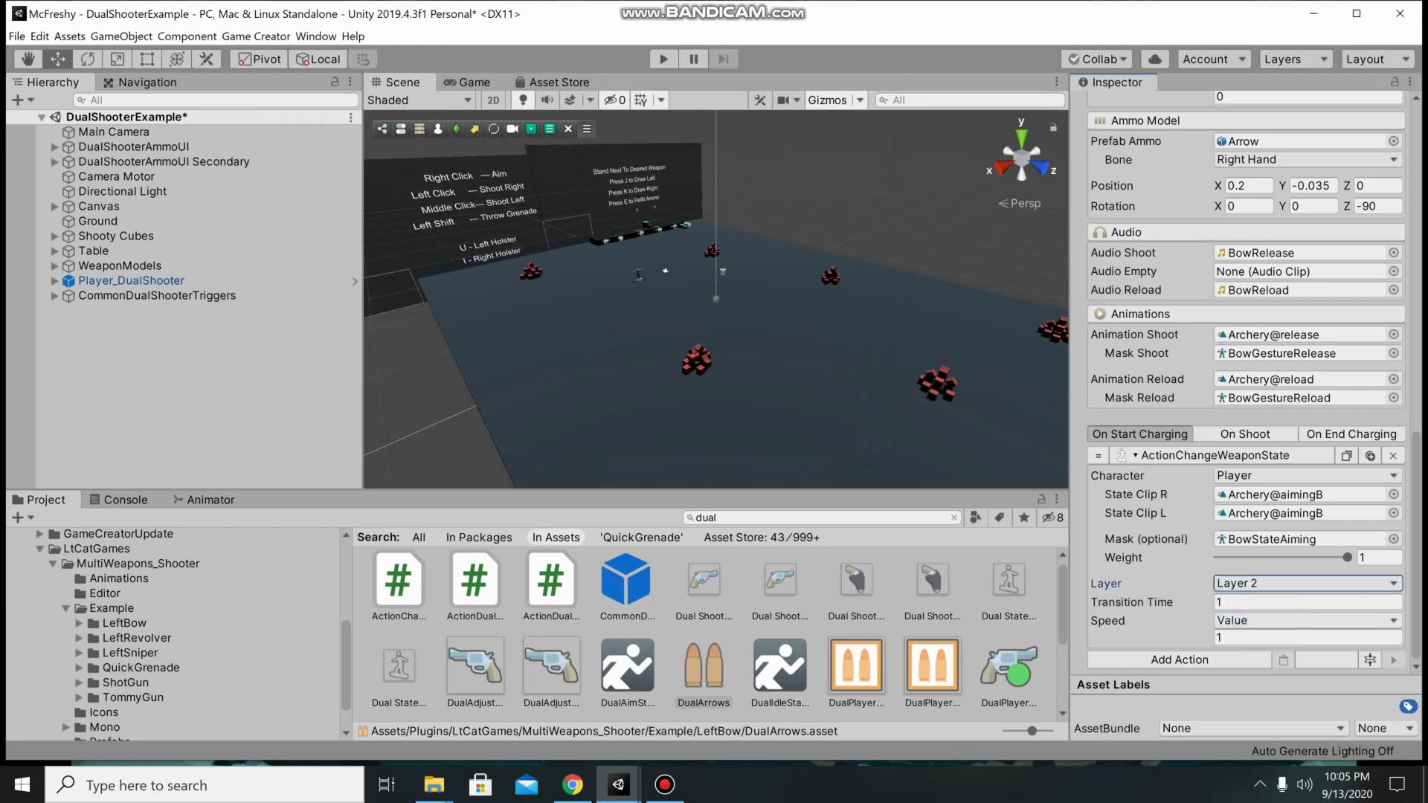
# Step: Add a Character State action to the DualArrows ammo's On End Charging event
pyautogui.click(1351, 433)
pyautogui.click(1179, 659)
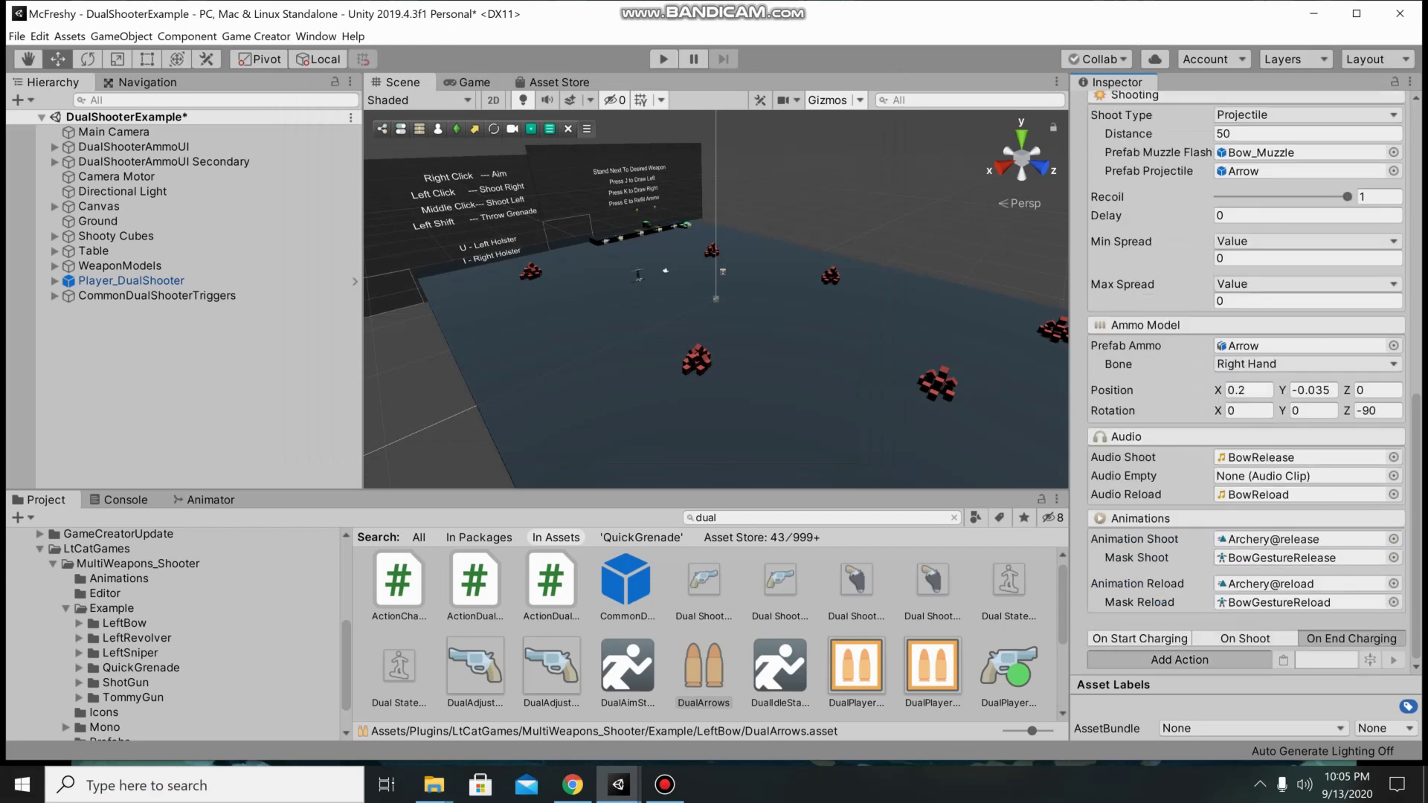
pyautogui.click(1160, 472)
pyautogui.scroll(-3, 1245, 446)
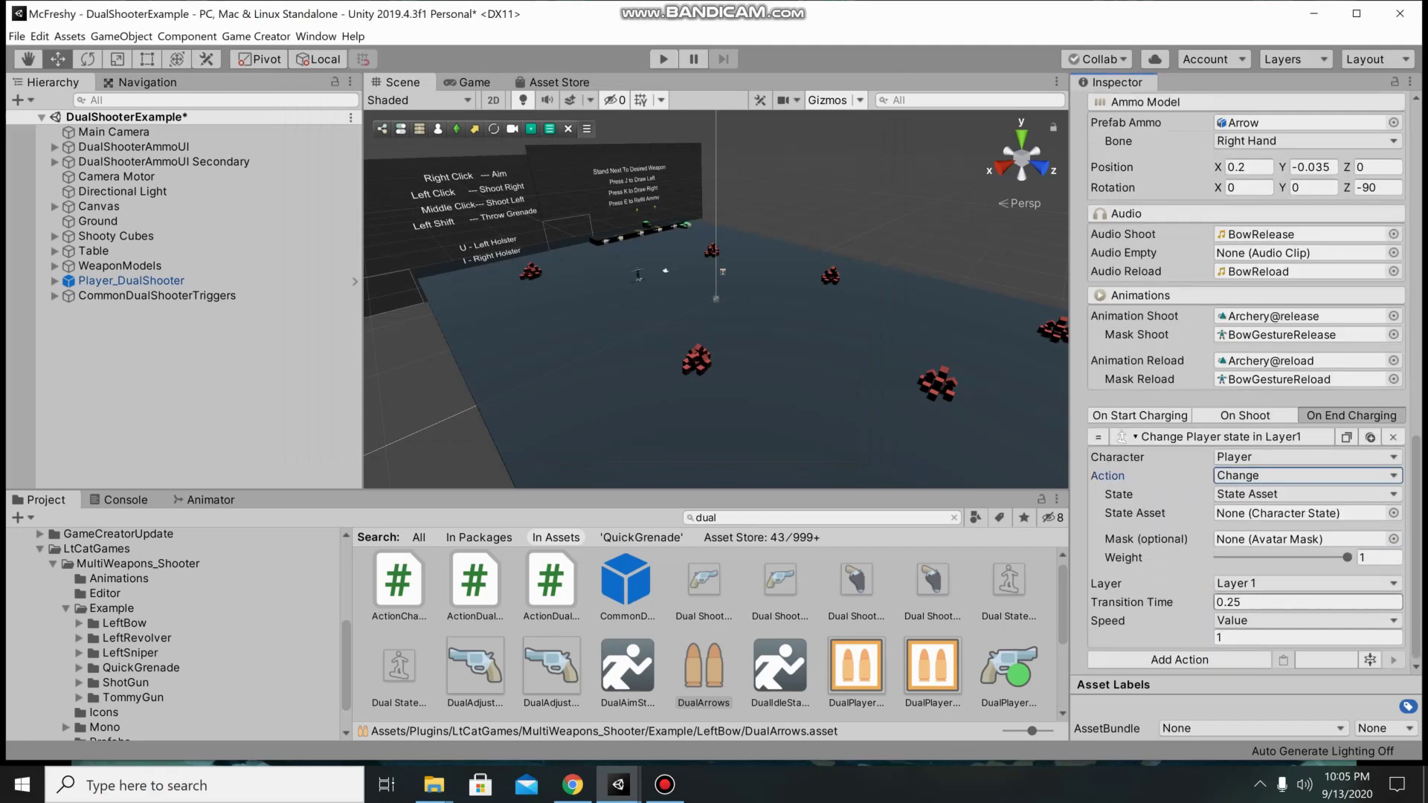
# Step: Set the Character State action to Reset and its layer to Layer 2
pyautogui.click(1272, 494)
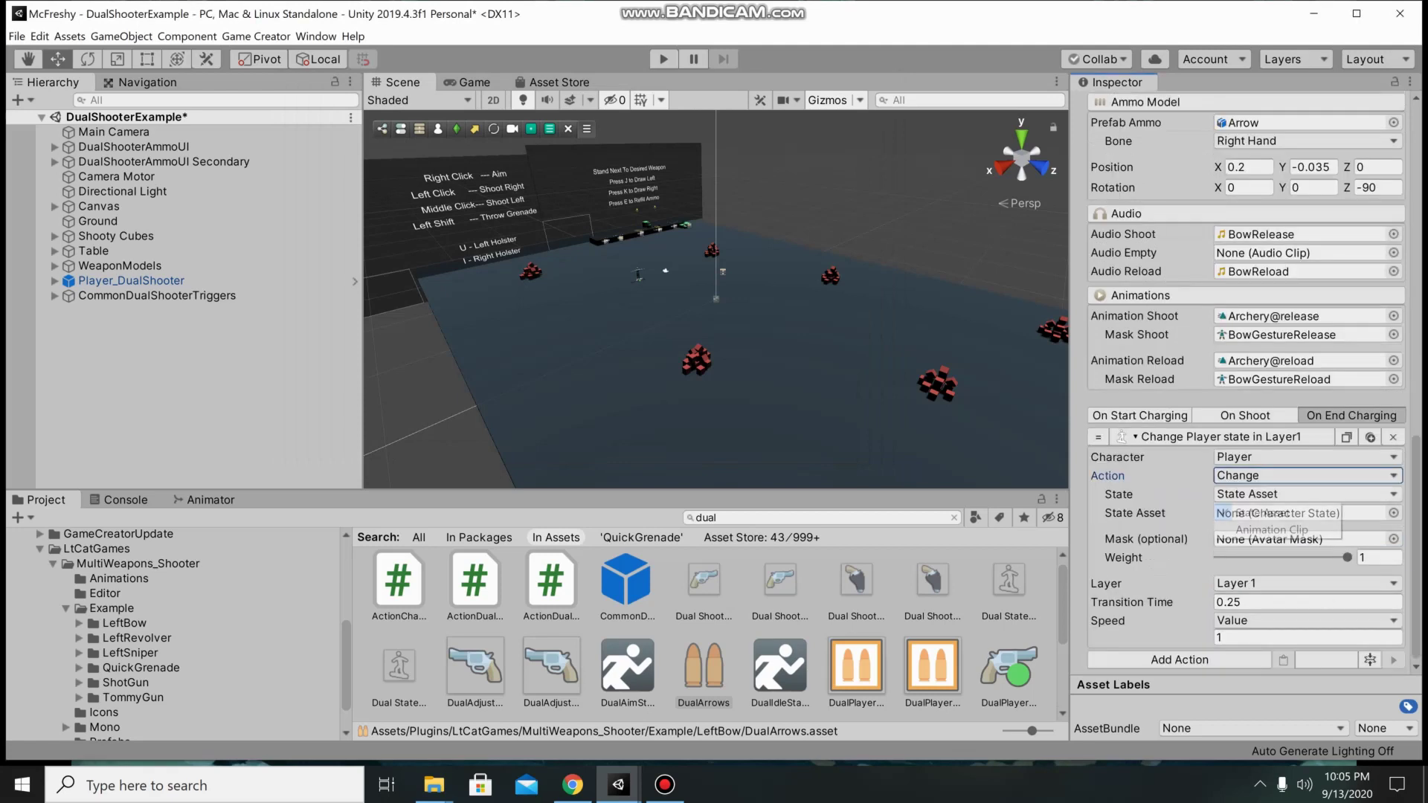
pyautogui.click(1267, 477)
pyautogui.click(1267, 476)
pyautogui.click(1249, 511)
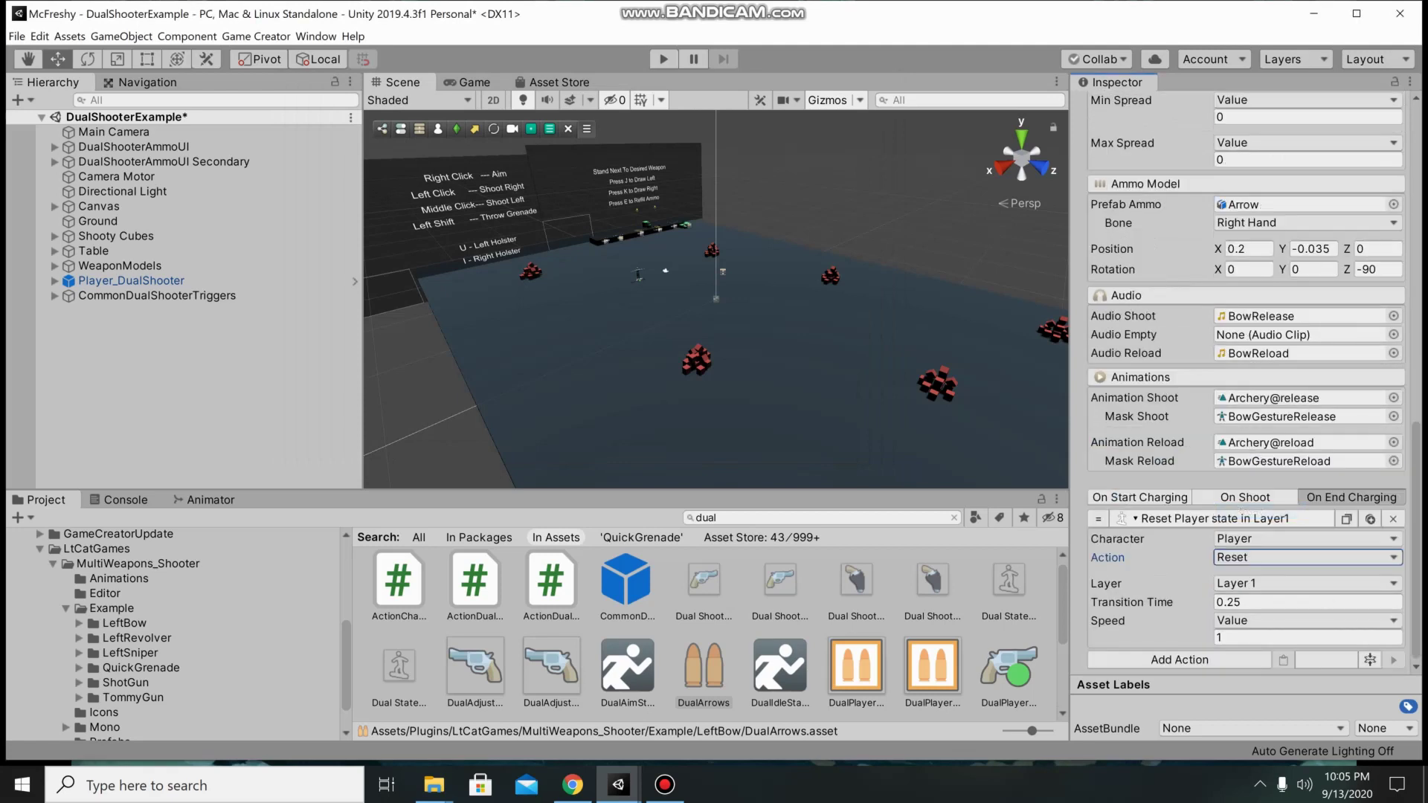
pyautogui.click(1307, 583)
pyautogui.click(1257, 619)
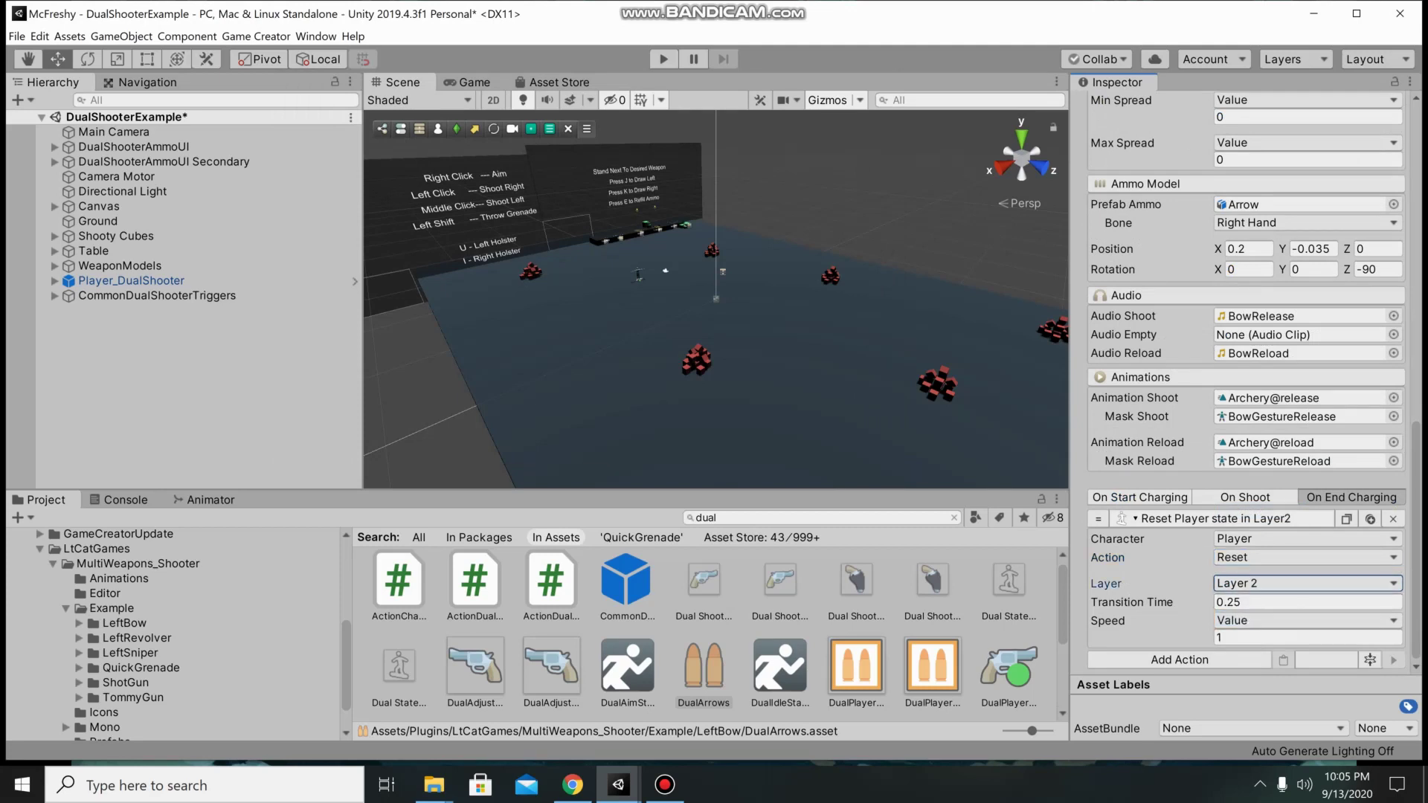
# Step: Add a Play Sound action with the BowTension audio clip to DualArrows' On Start Charging event
pyautogui.click(1139, 497)
pyautogui.scroll(-2, 1189, 550)
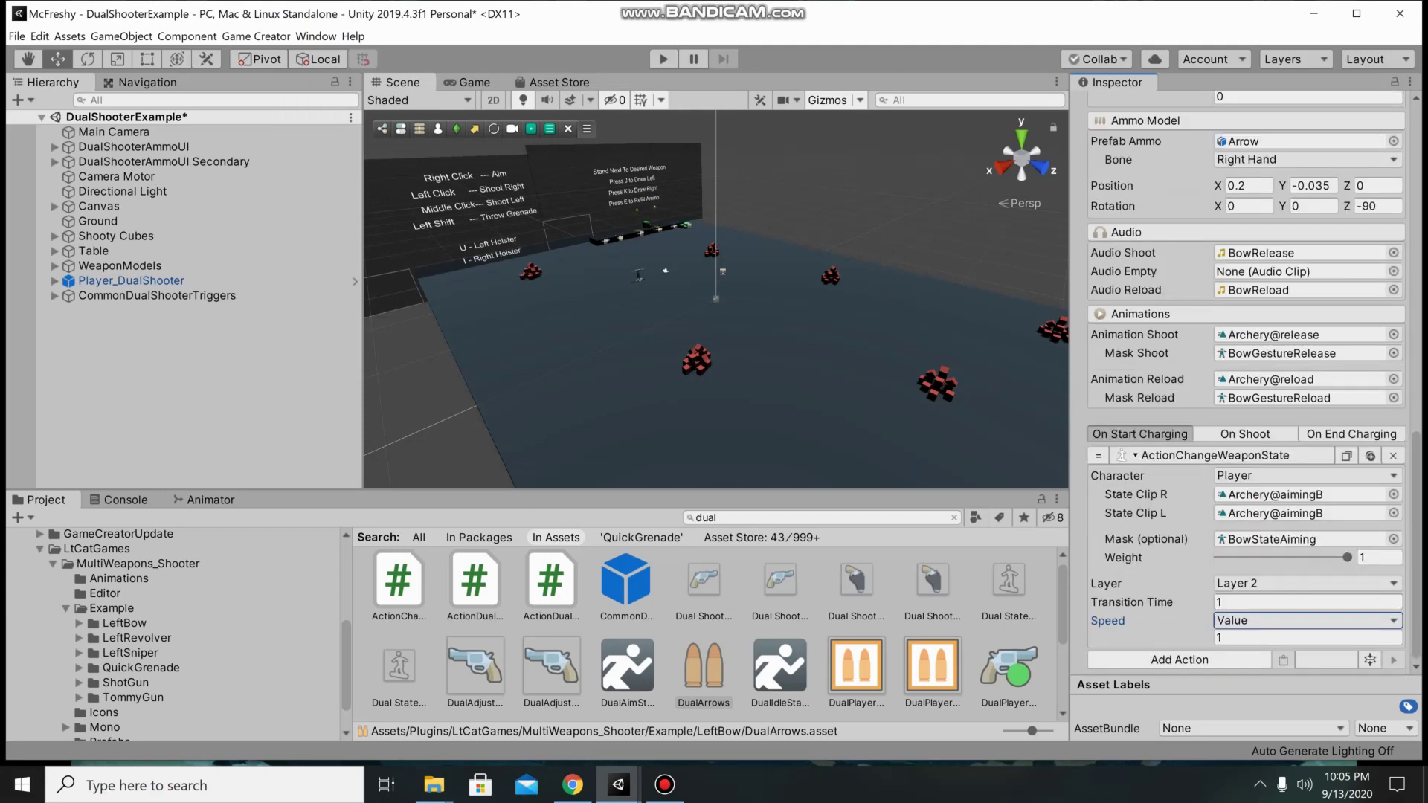
pyautogui.click(1180, 660)
pyautogui.write('sound')
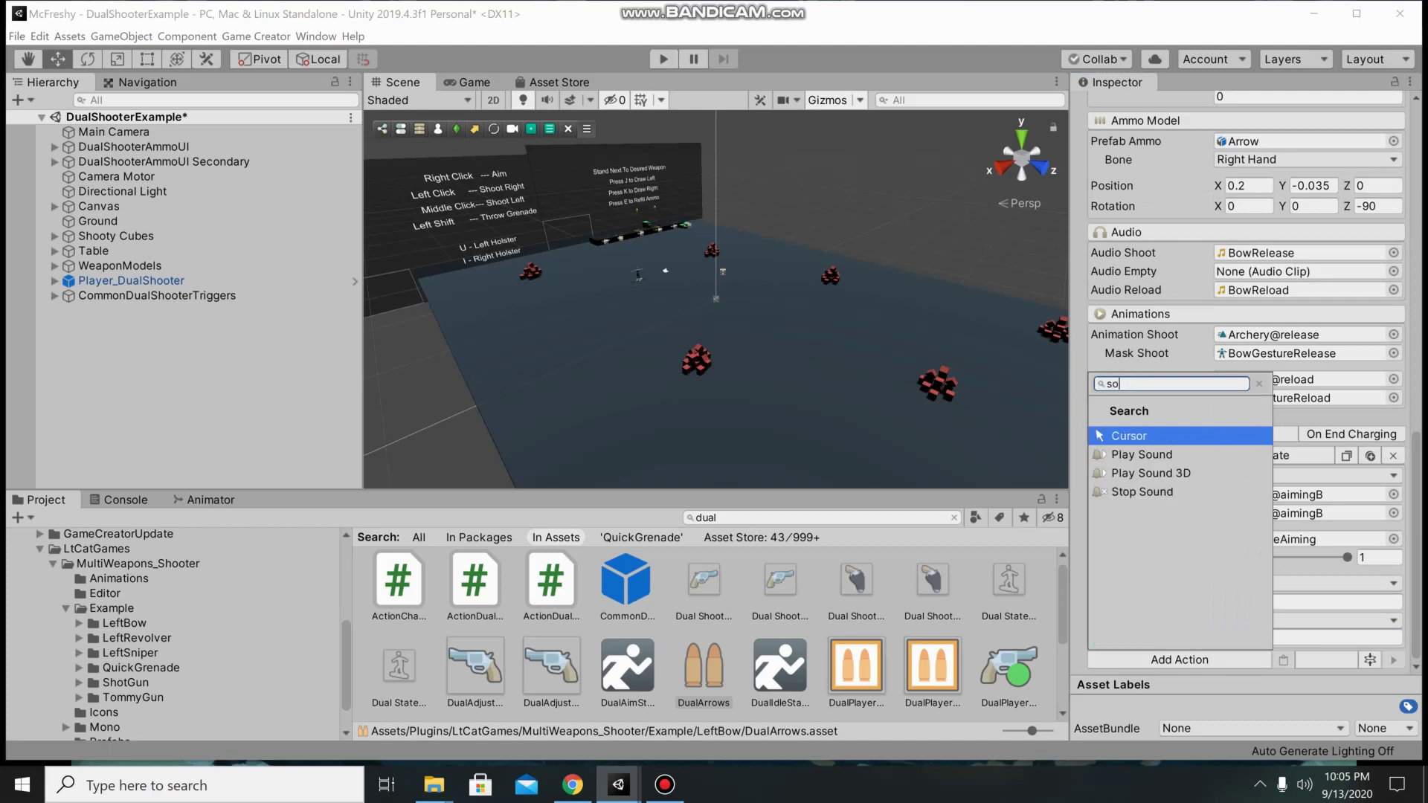
pyautogui.press('Down')
pyautogui.press('Down')
pyautogui.press('Up')
pyautogui.press('Up')
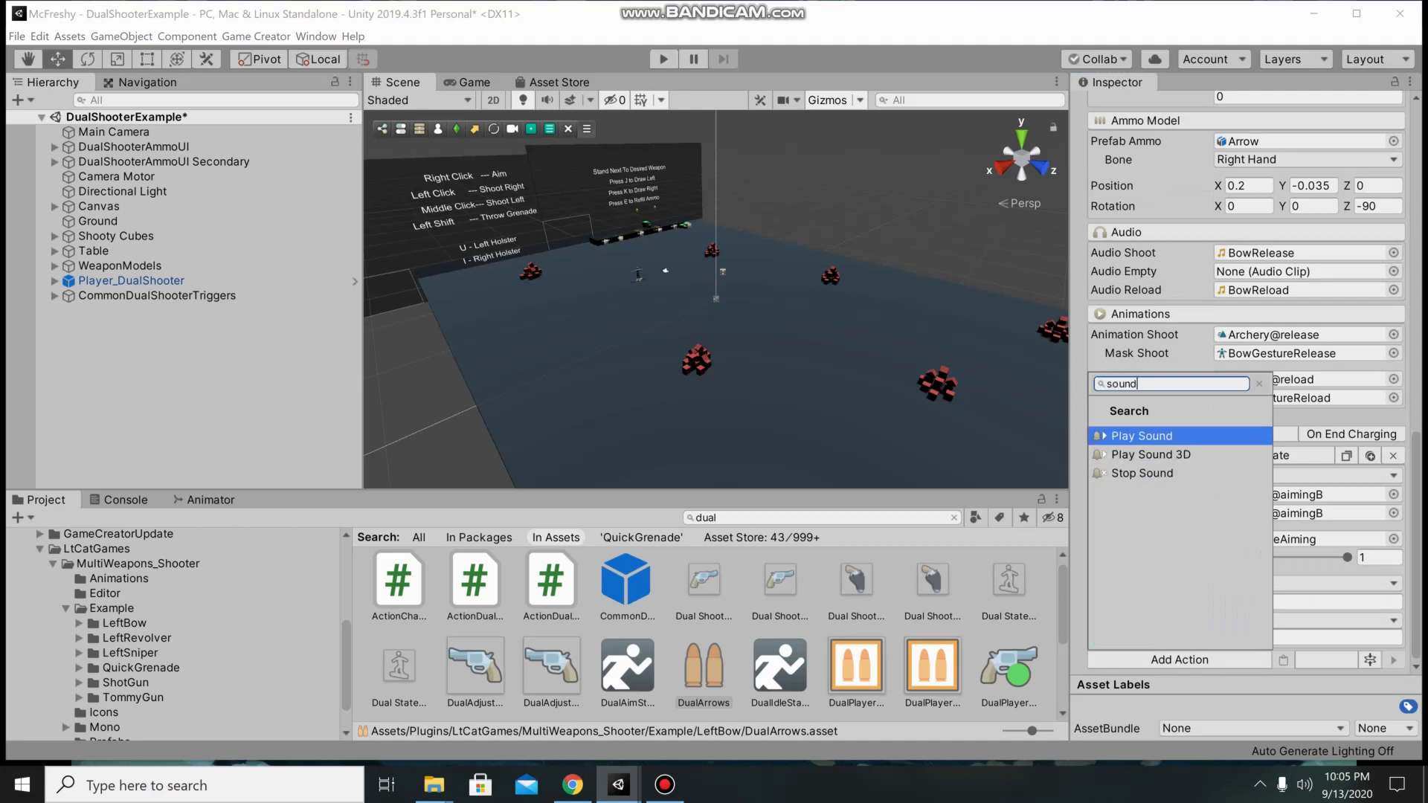
pyautogui.press('Return')
pyautogui.scroll(-2, 1246, 483)
pyautogui.click(1393, 574)
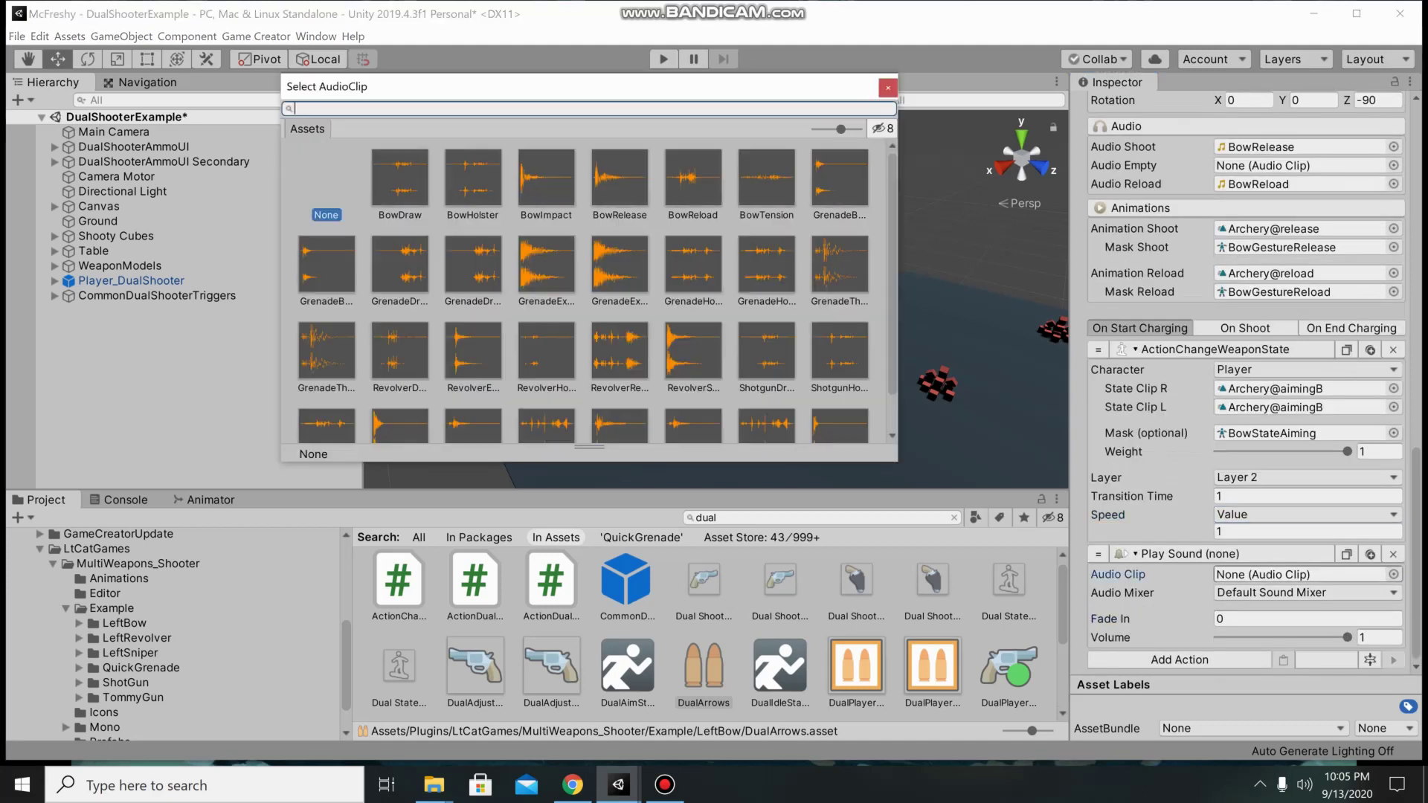
pyautogui.doubleClick(766, 178)
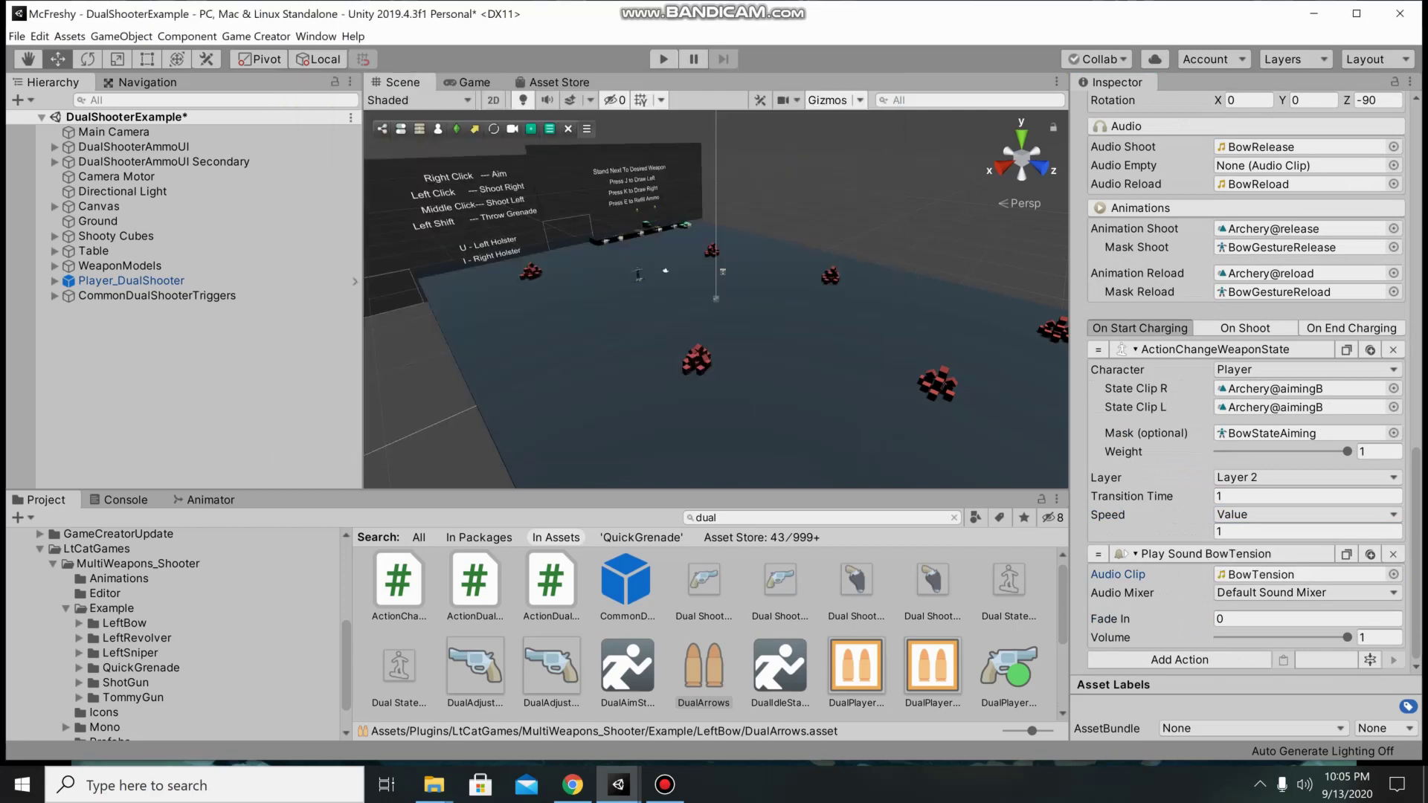
# Step: Add a Stop Sound action for the BowTension audio clip to DualArrows' On End Charging event
pyautogui.click(1351, 328)
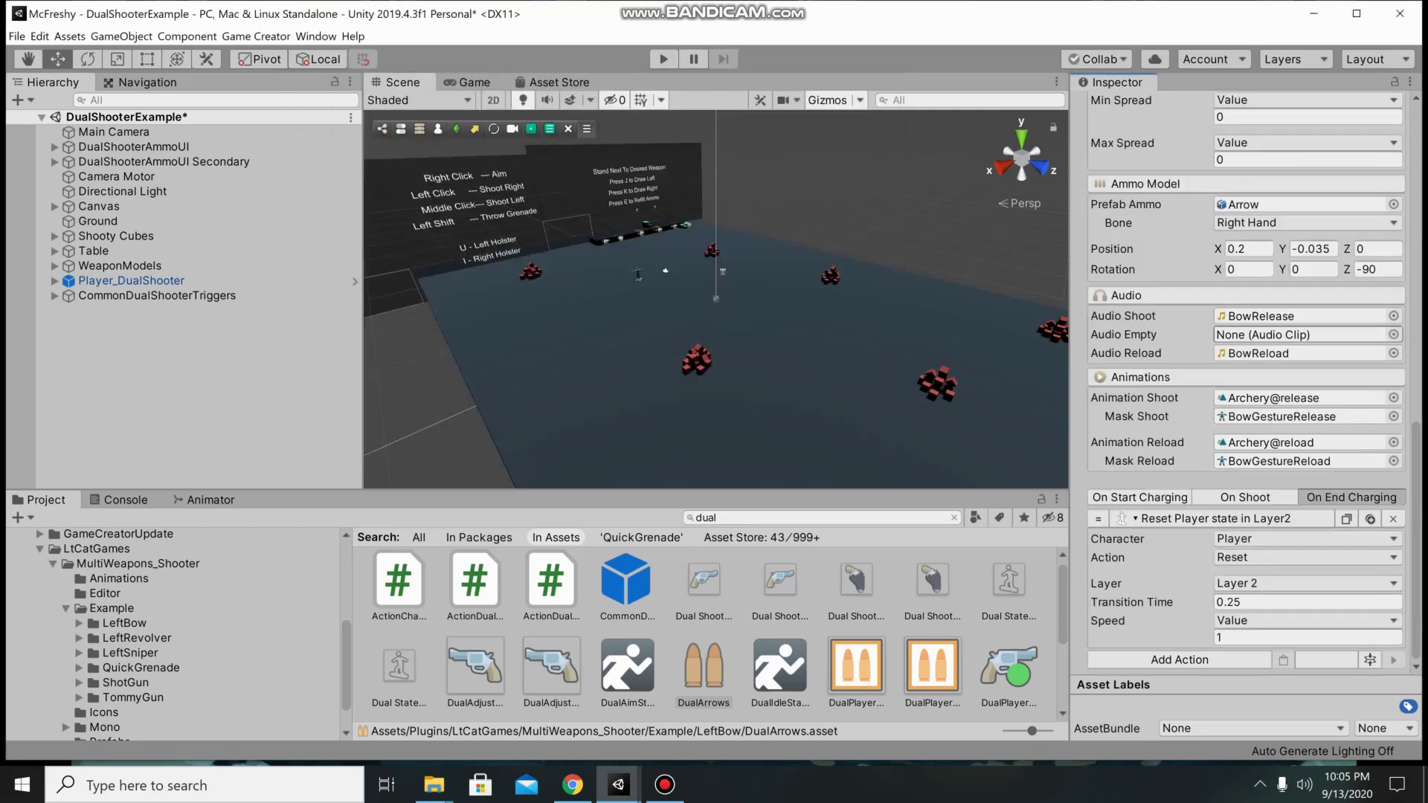
pyautogui.click(1179, 659)
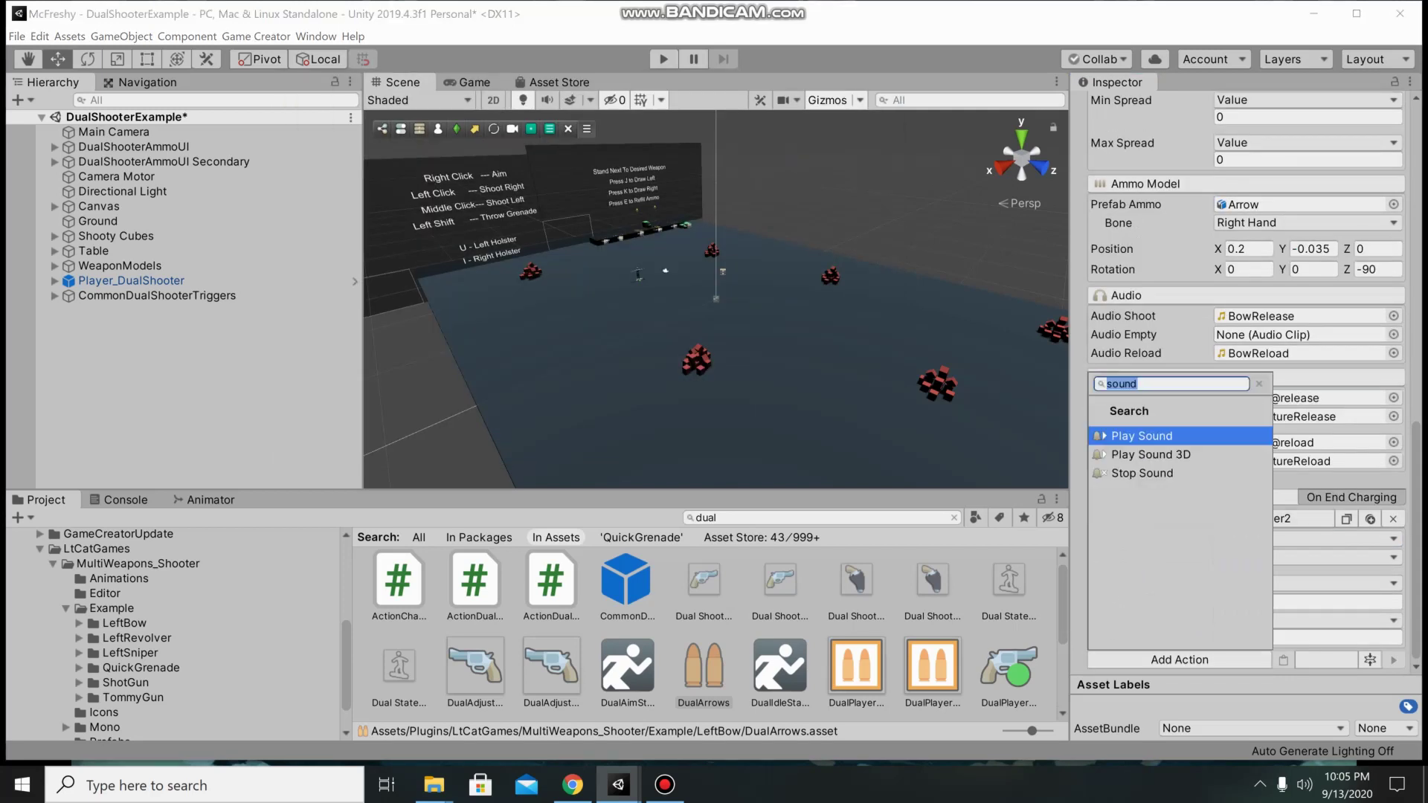
pyautogui.click(1142, 473)
pyautogui.scroll(-2, 1190, 475)
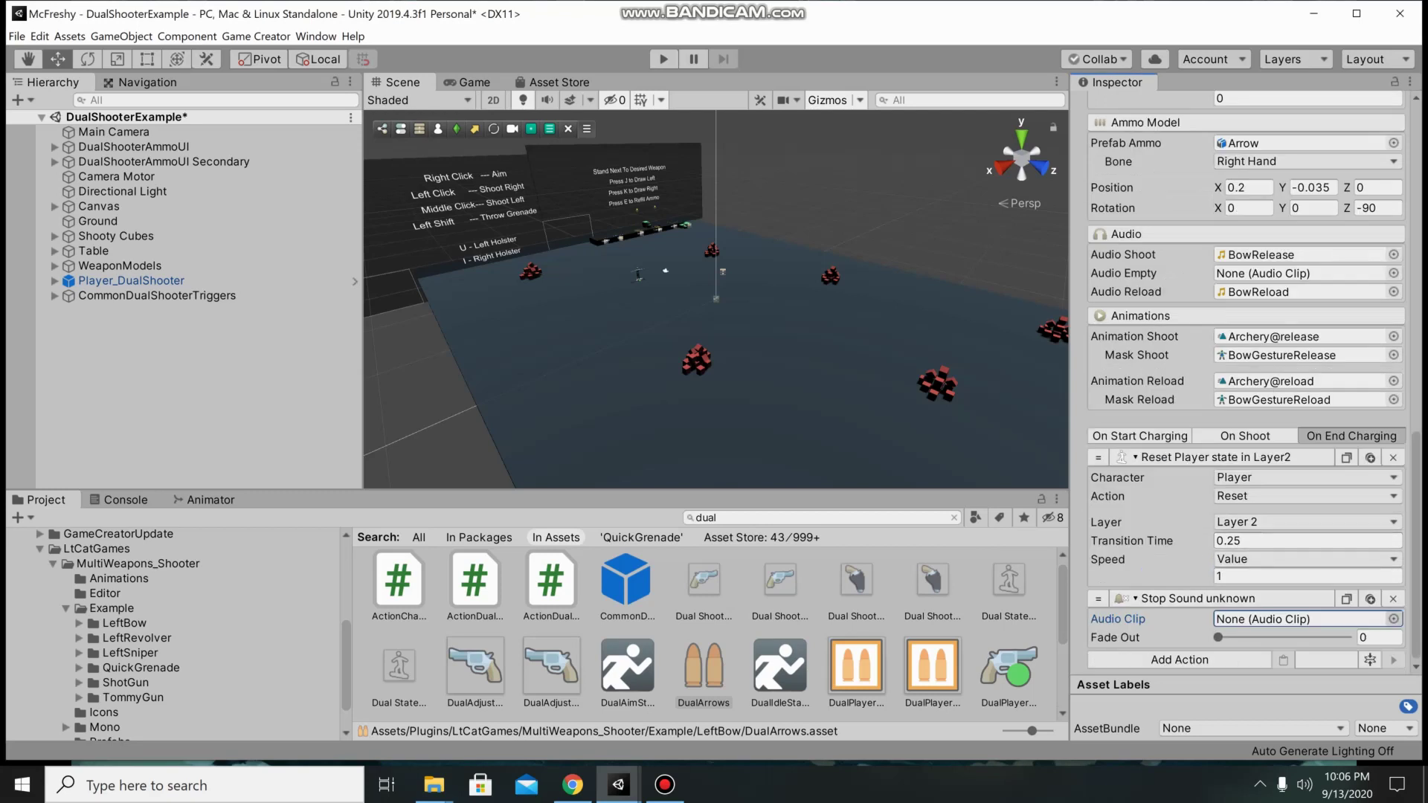
pyautogui.click(1393, 619)
pyautogui.doubleClick(766, 178)
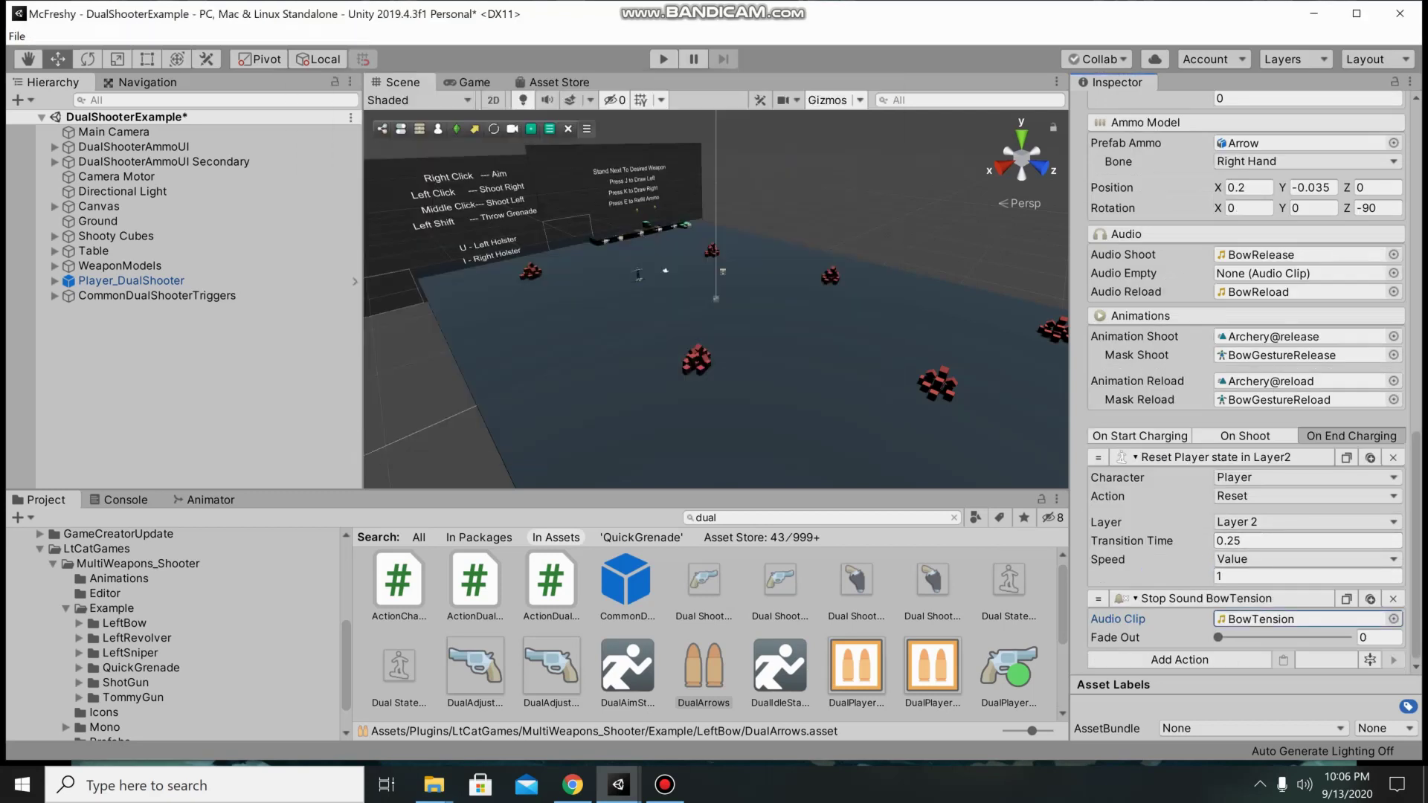
# Step: Find the SteelArrows ammo asset by searching for "stee" and show its On Start Charging actions
pyautogui.click(758, 518)
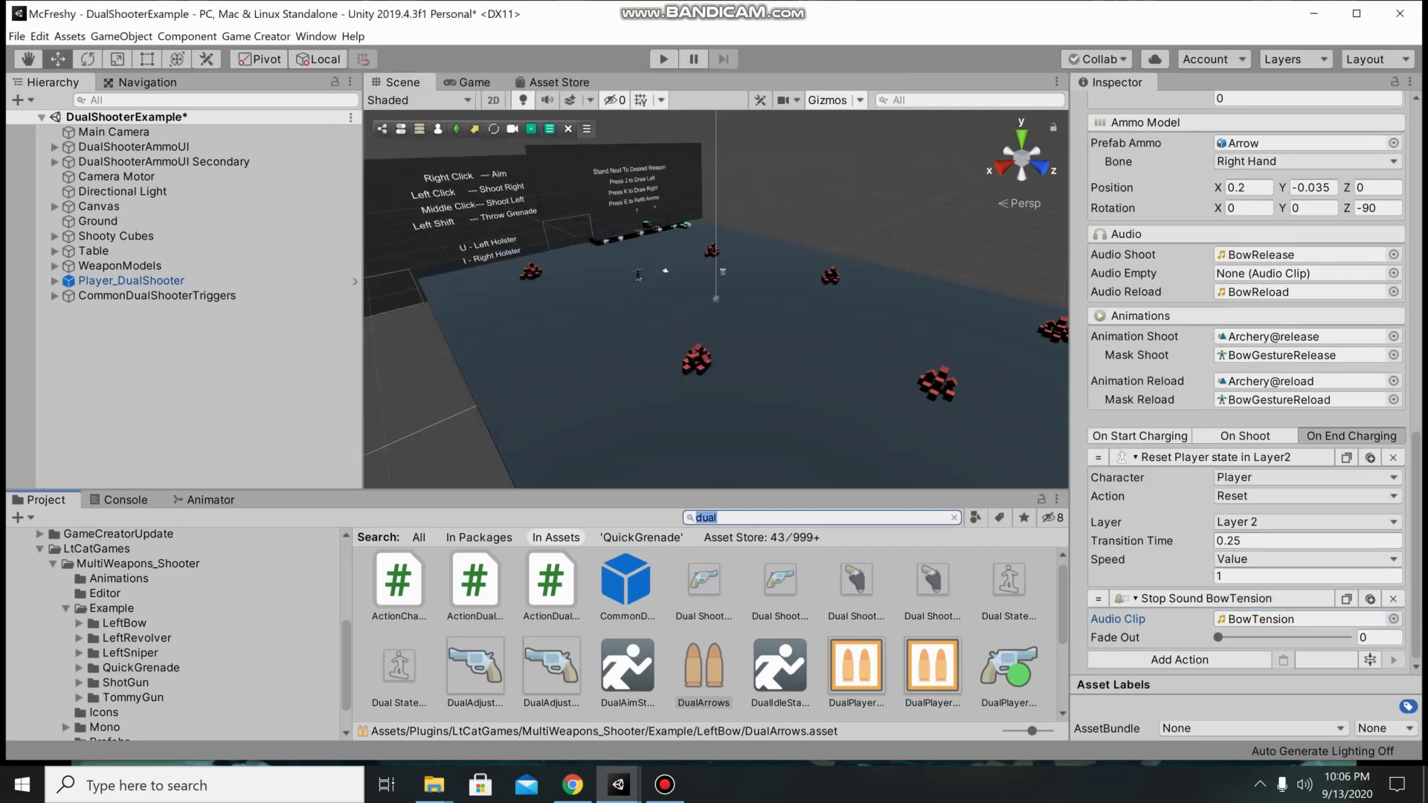
pyautogui.write('stee')
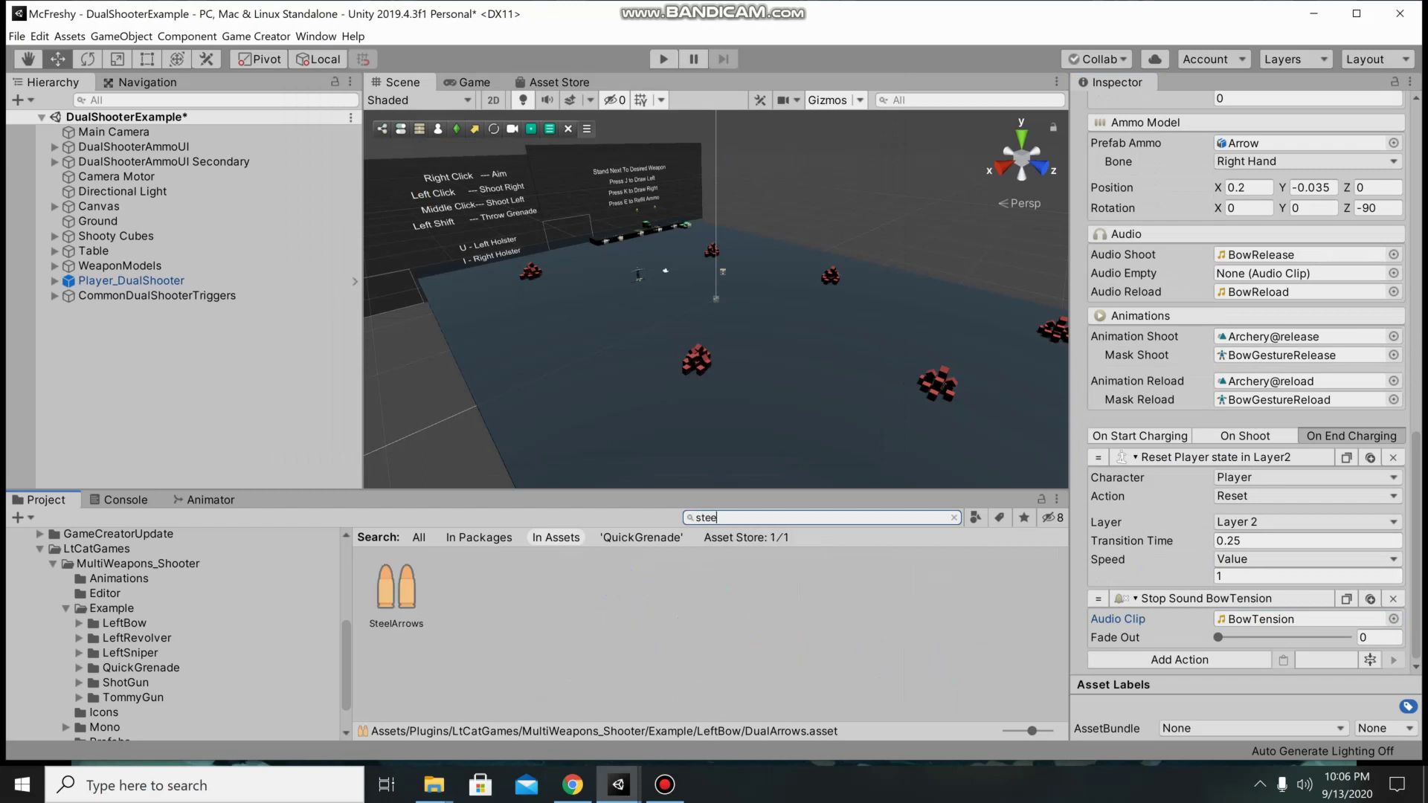
pyautogui.click(396, 588)
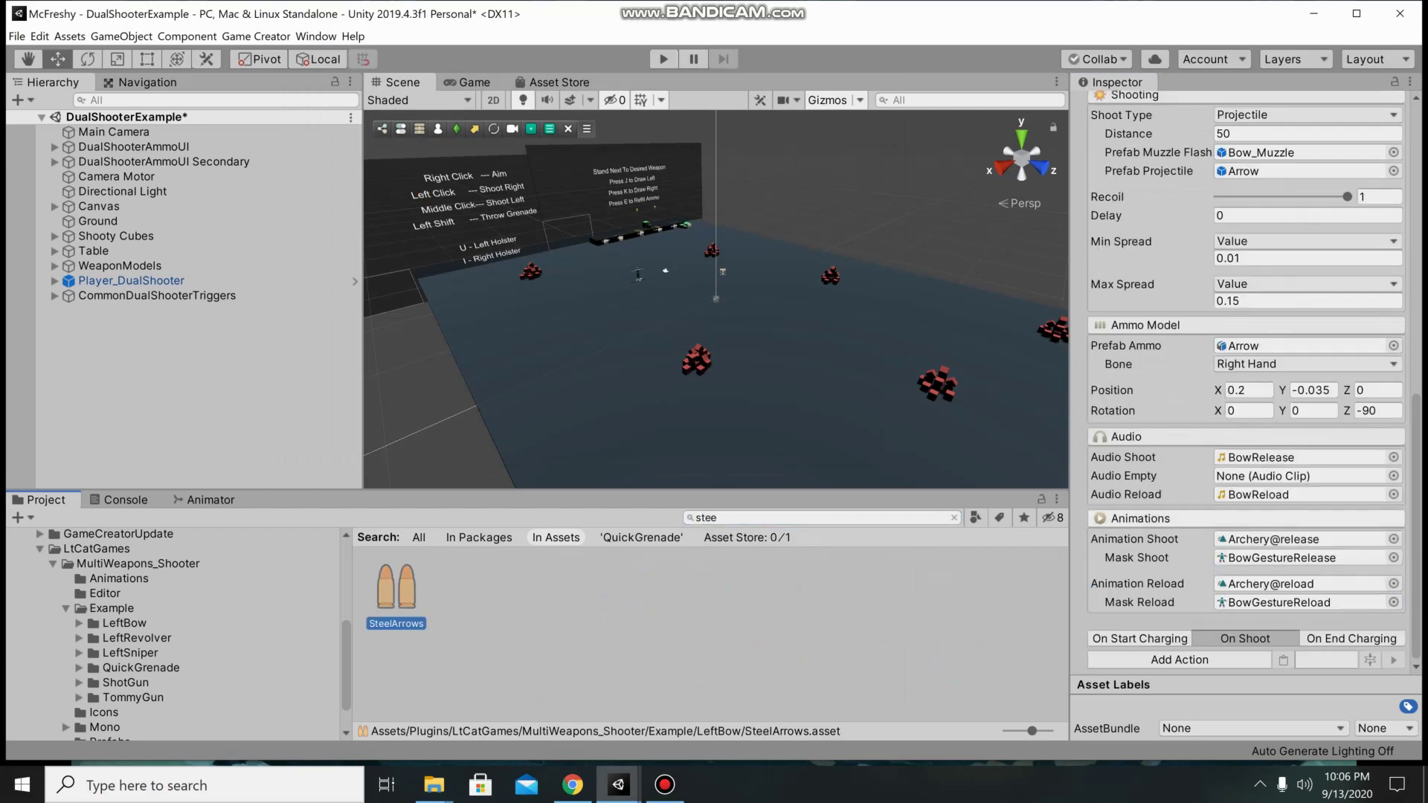
pyautogui.click(1139, 638)
pyautogui.scroll(-4, 1139, 639)
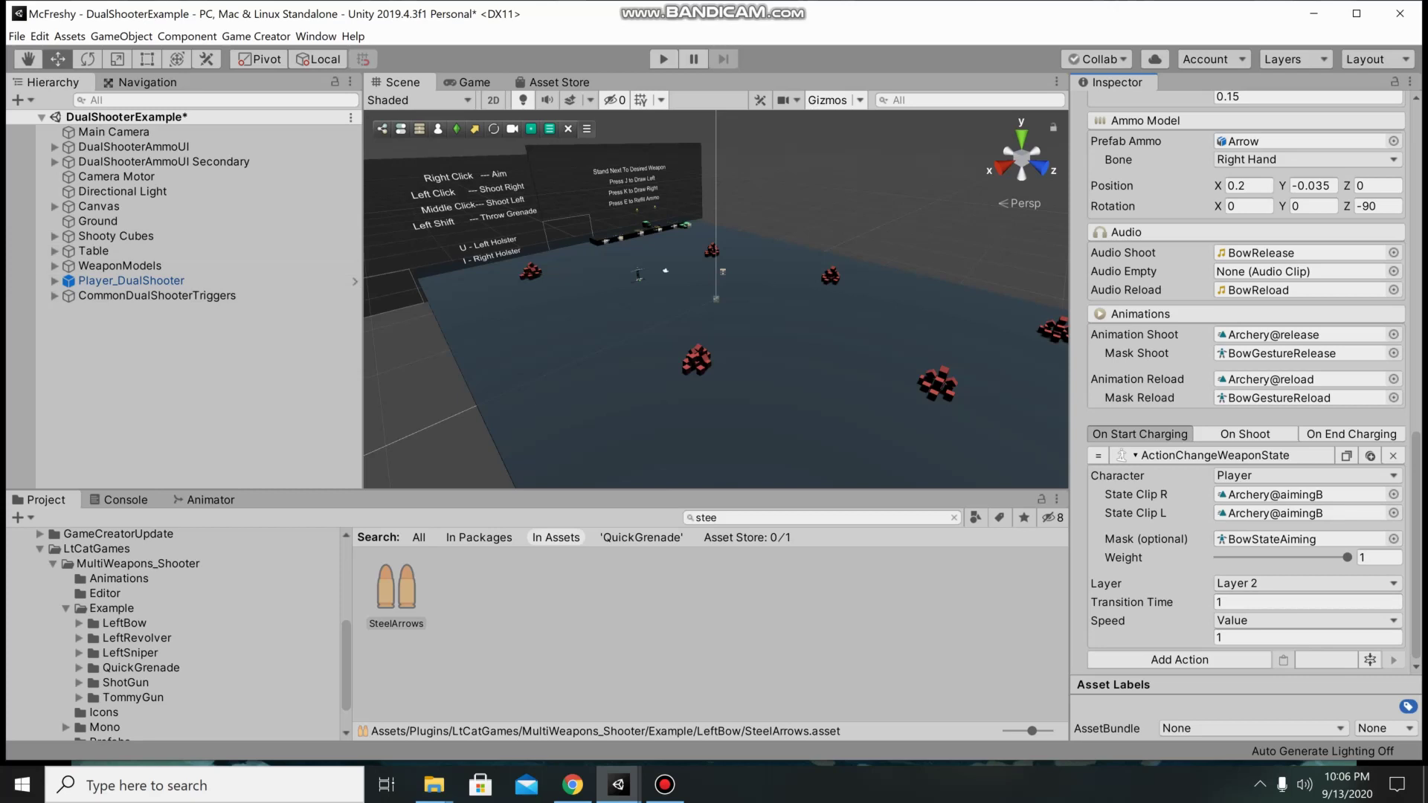
# Step: Add an Ammo Clips component to the Player_DualShooter object
pyautogui.click(131, 281)
pyautogui.scroll(-10, 1307, 502)
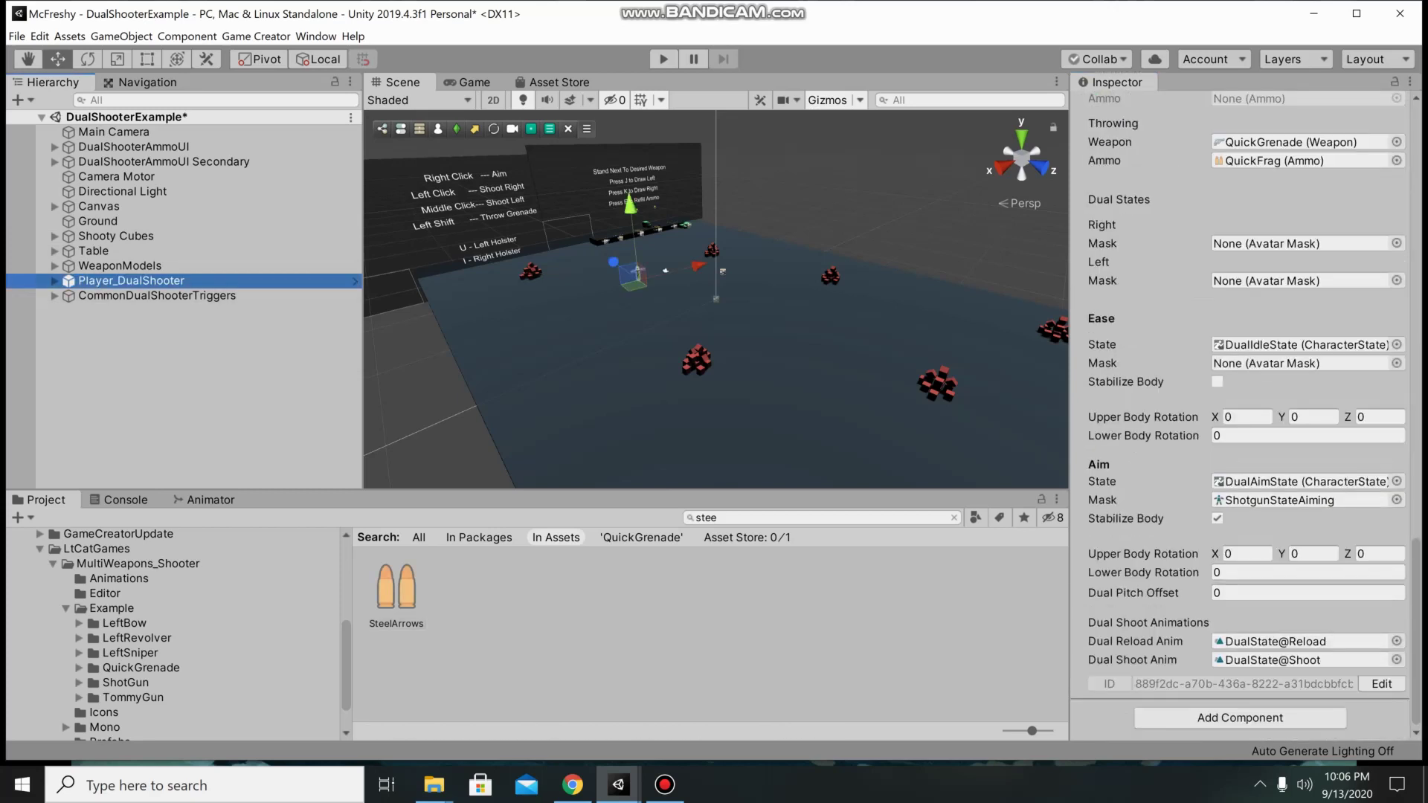
pyautogui.click(1239, 717)
pyautogui.click(1372, 530)
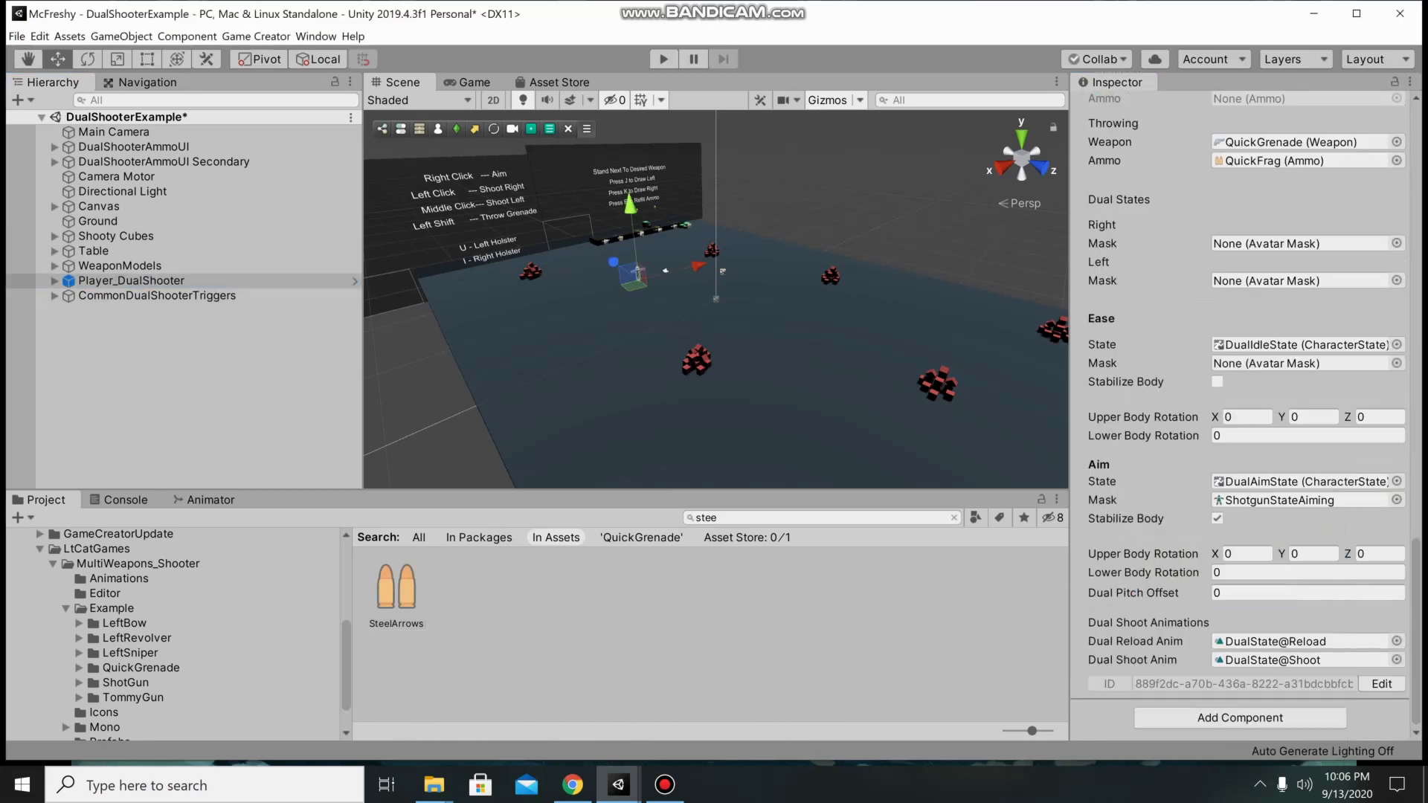
pyautogui.scroll(-2, 1307, 580)
# Step: Add an ammo type to the Ammo Clips component, assign Bullets to it, and give it two clips
pyautogui.click(1252, 672)
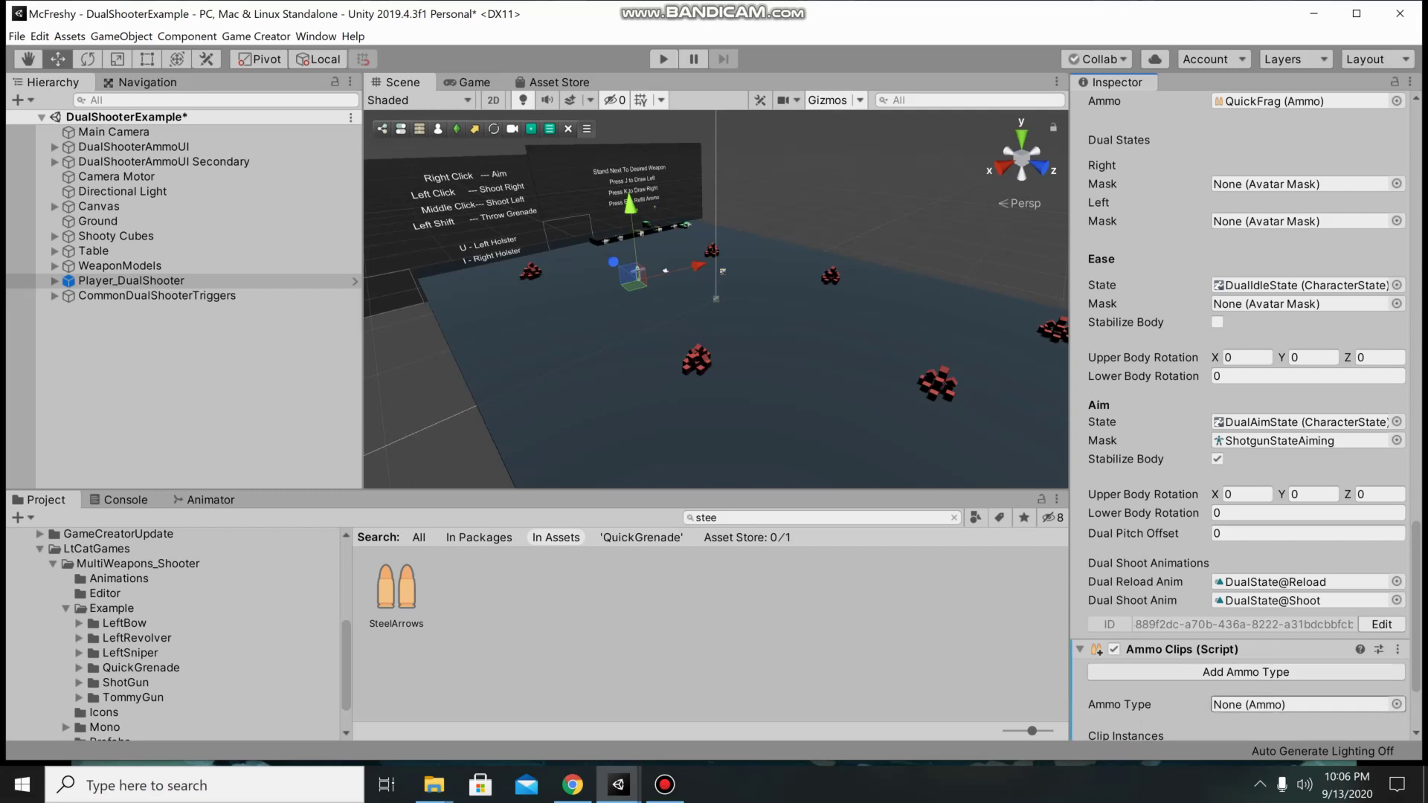
pyautogui.scroll(-4, 1240, 521)
pyautogui.click(1395, 582)
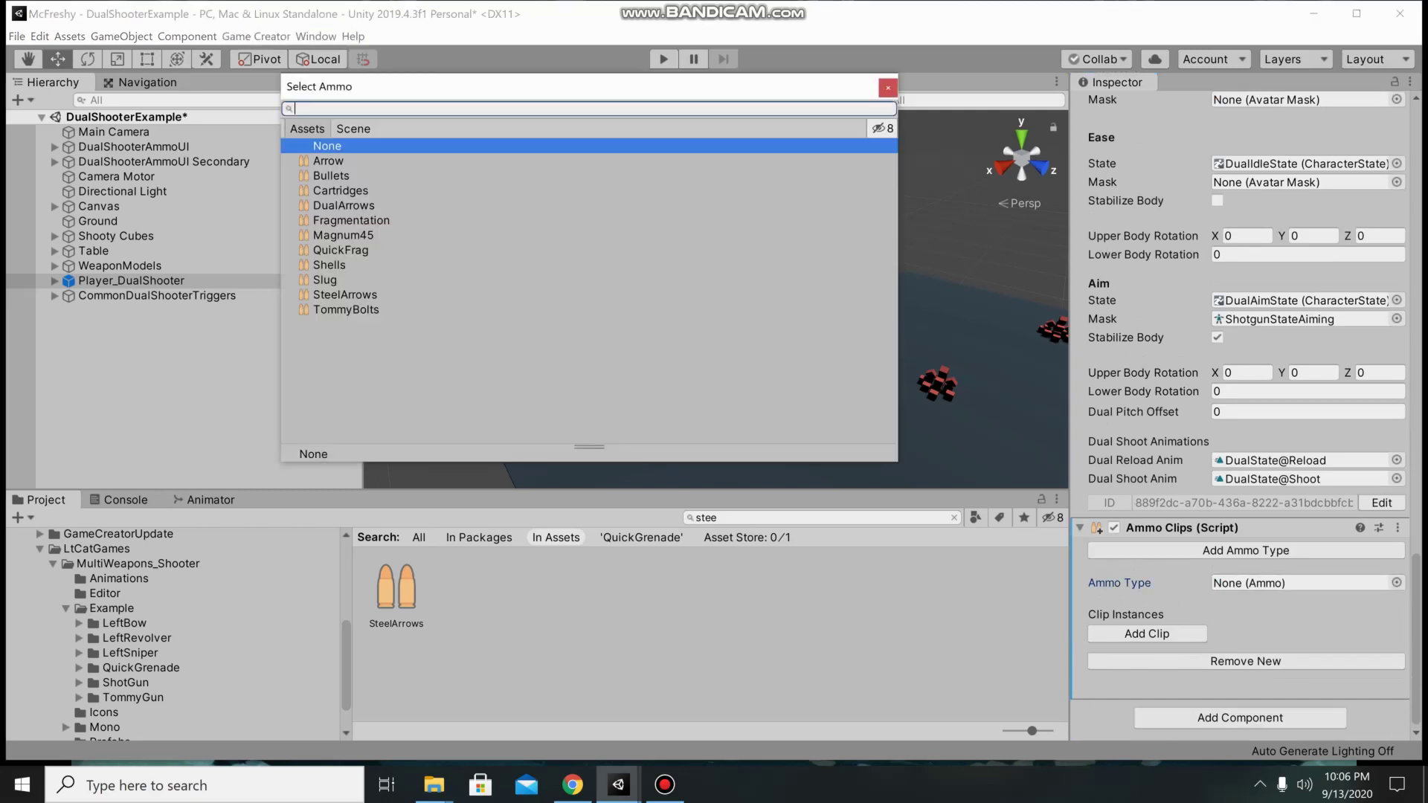
pyautogui.click(331, 176)
pyautogui.click(1146, 633)
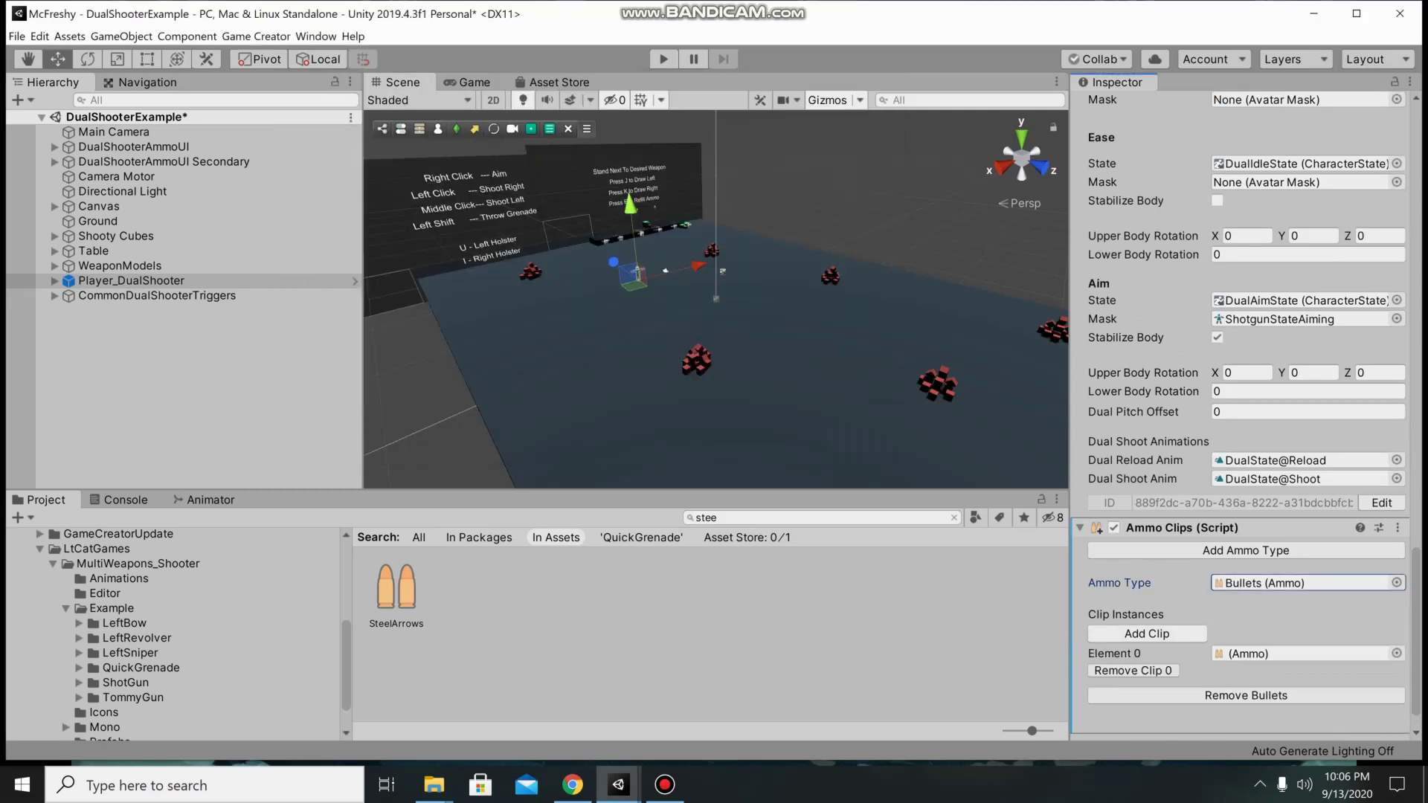
pyautogui.click(1147, 634)
# Step: Add a second ammo type using Magnum45 and give it two clips
pyautogui.scroll(-3, 1197, 558)
pyautogui.click(1245, 481)
pyautogui.scroll(-4, 1246, 491)
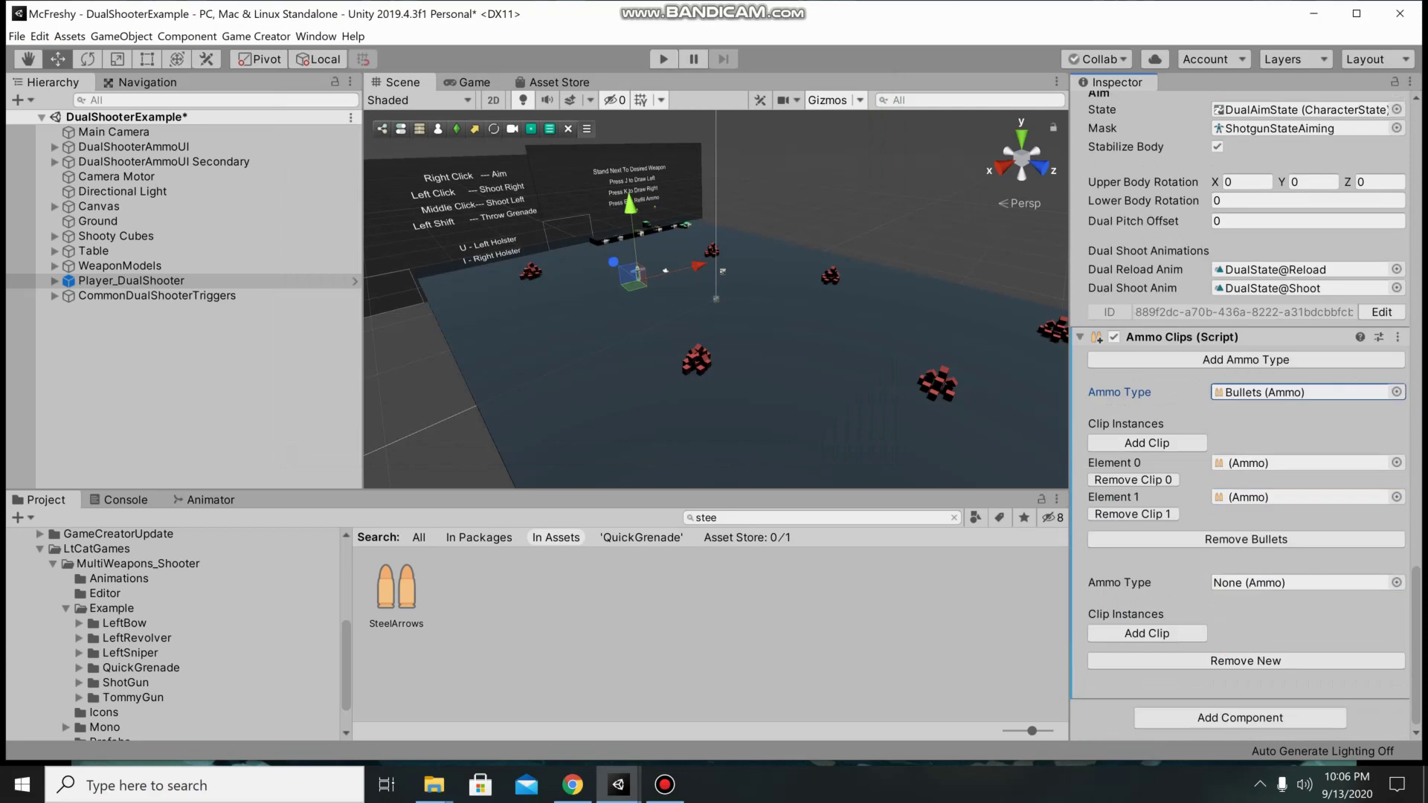
pyautogui.click(1396, 582)
pyautogui.click(343, 235)
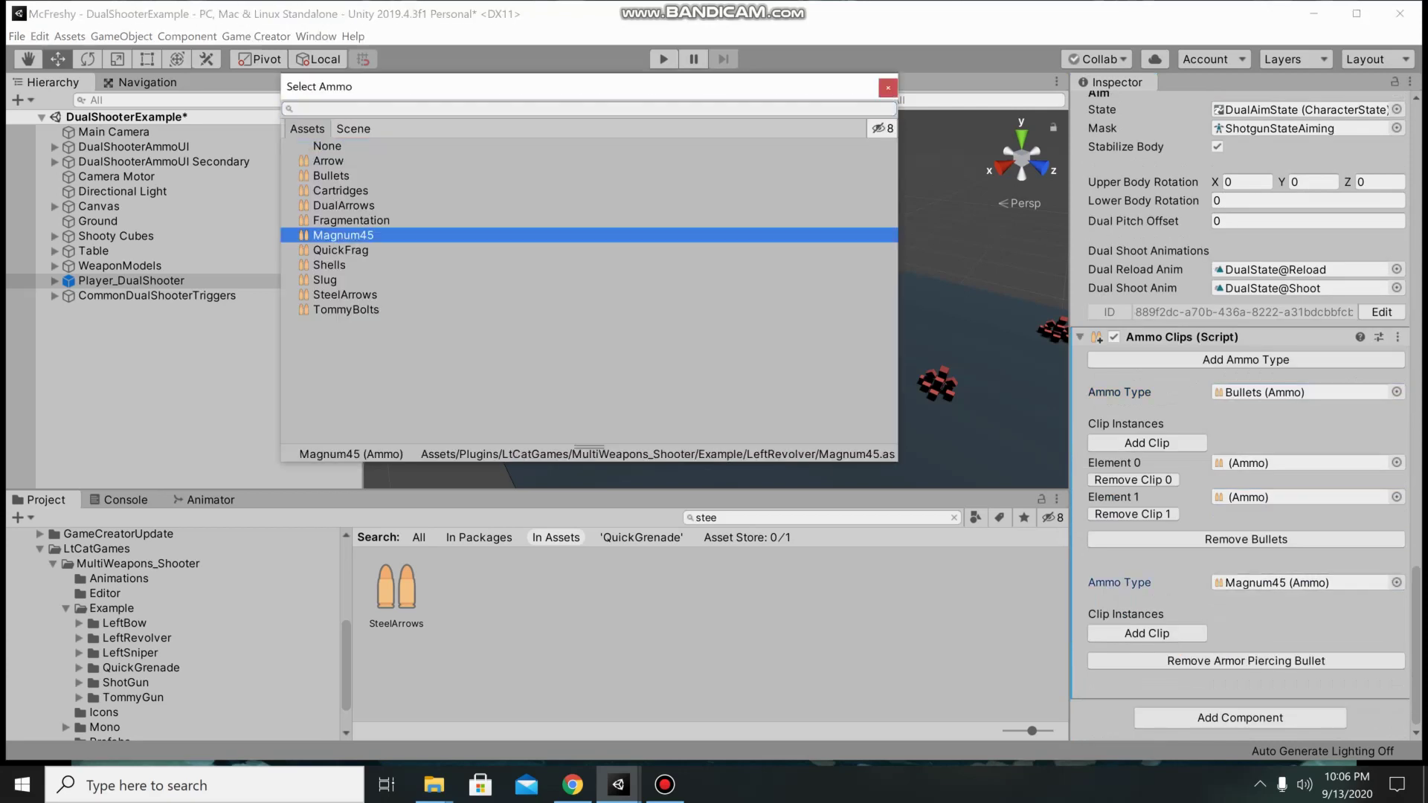
pyautogui.press('Return')
pyautogui.click(1146, 633)
pyautogui.click(1147, 633)
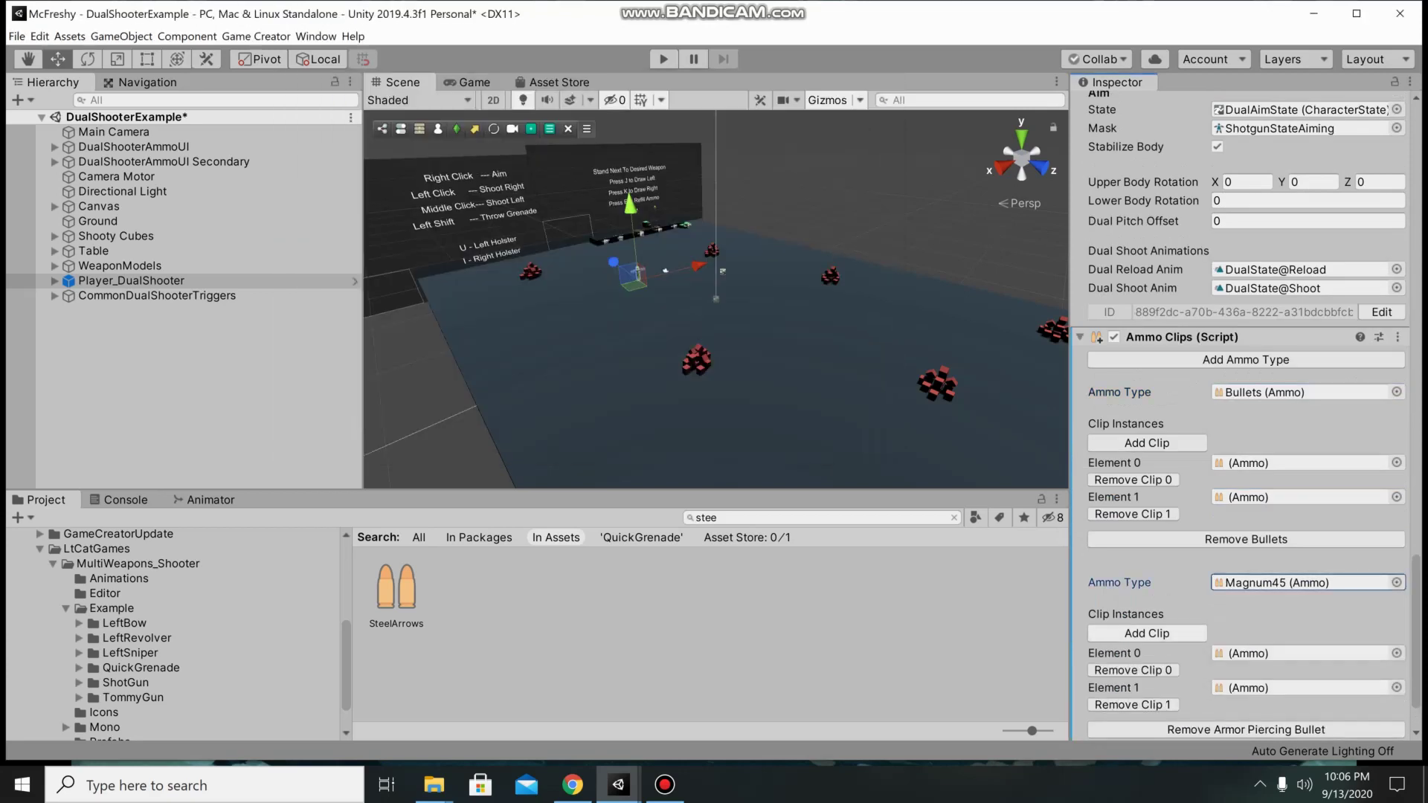
# Step: Add a third ammo type using Cartridges and give it two clips
pyautogui.click(1245, 359)
pyautogui.scroll(-3, 1246, 360)
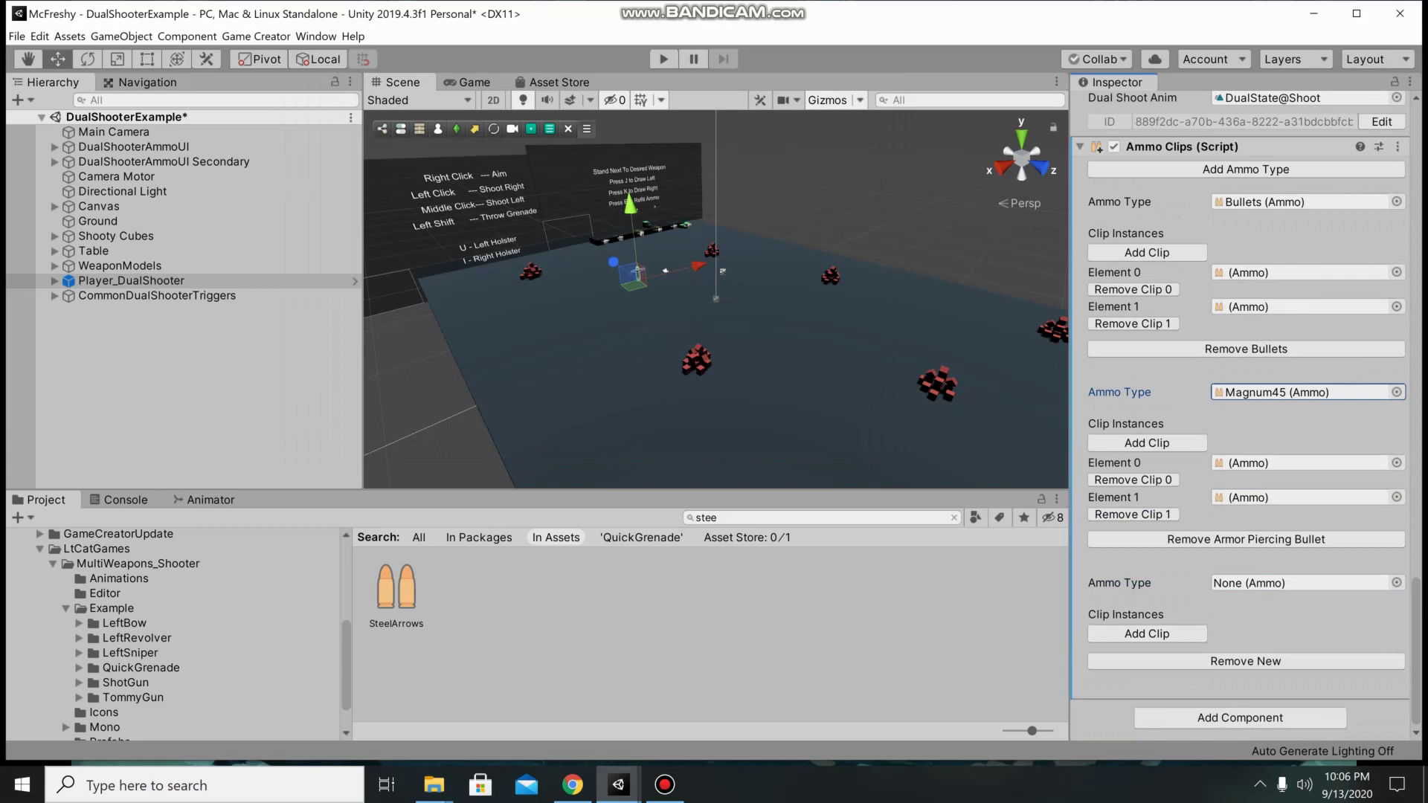
pyautogui.click(1396, 582)
pyautogui.click(340, 191)
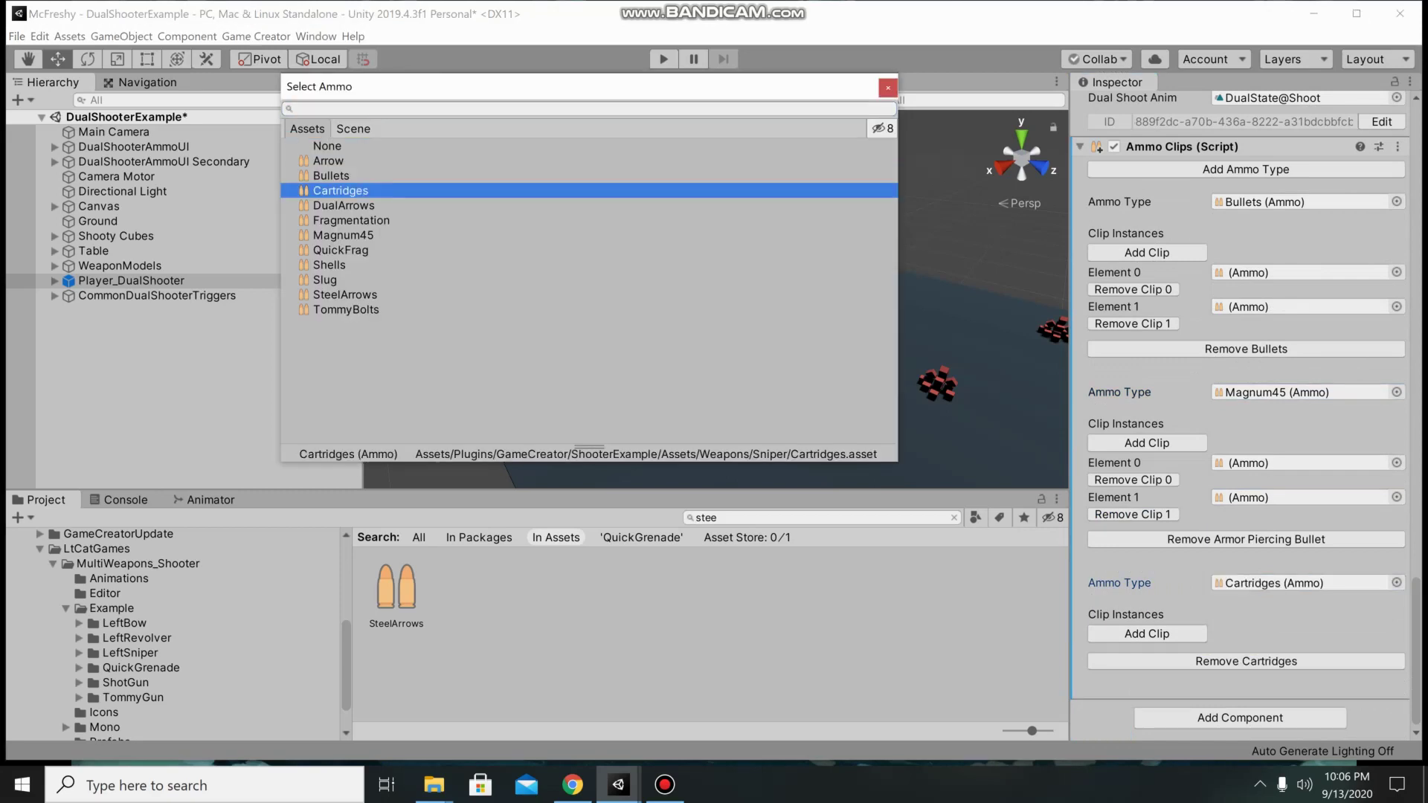
pyautogui.click(1147, 633)
pyautogui.click(1147, 633)
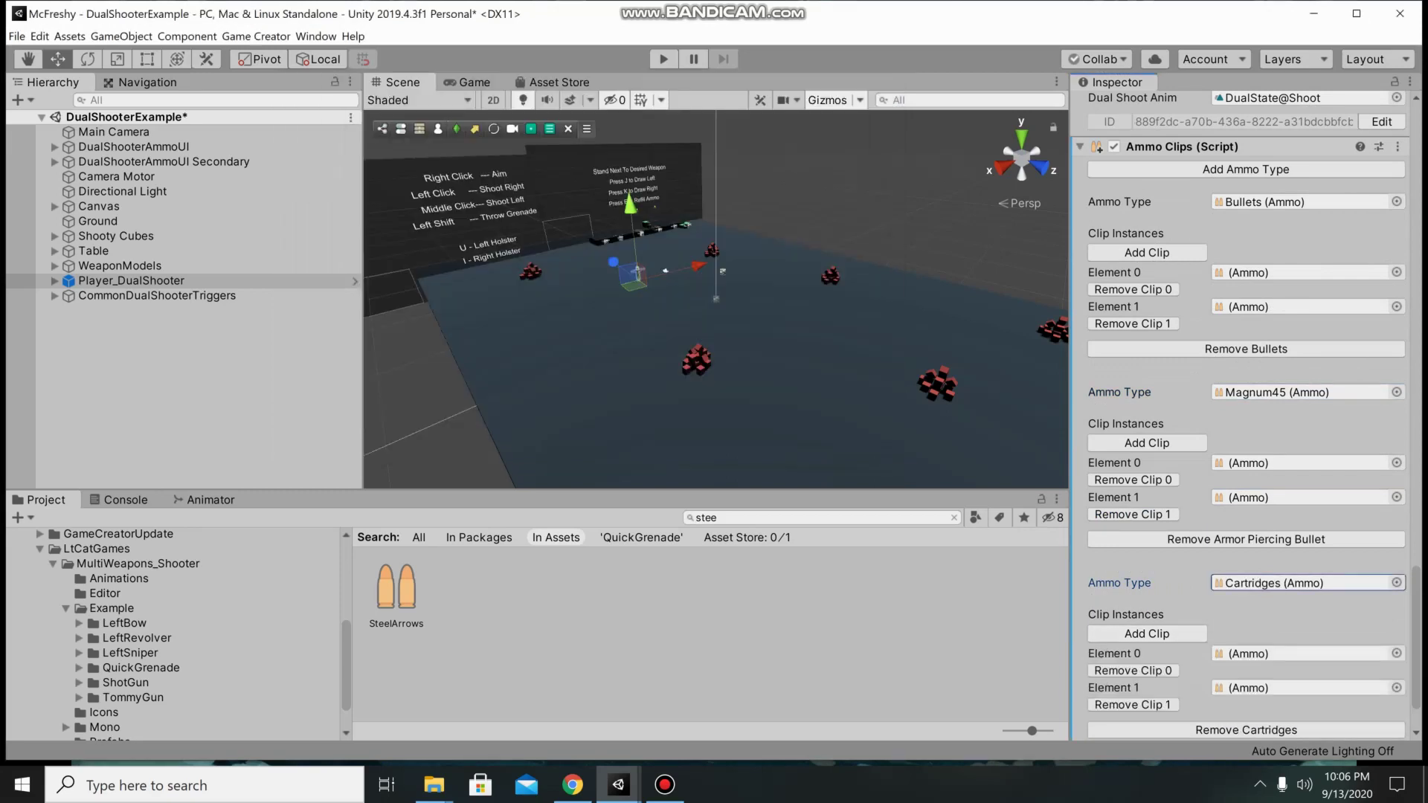
# Step: Add a fourth ammo type using Shells and give it two clips
pyautogui.scroll(9, 1147, 633)
pyautogui.scroll(-14, 1239, 416)
pyautogui.click(1395, 582)
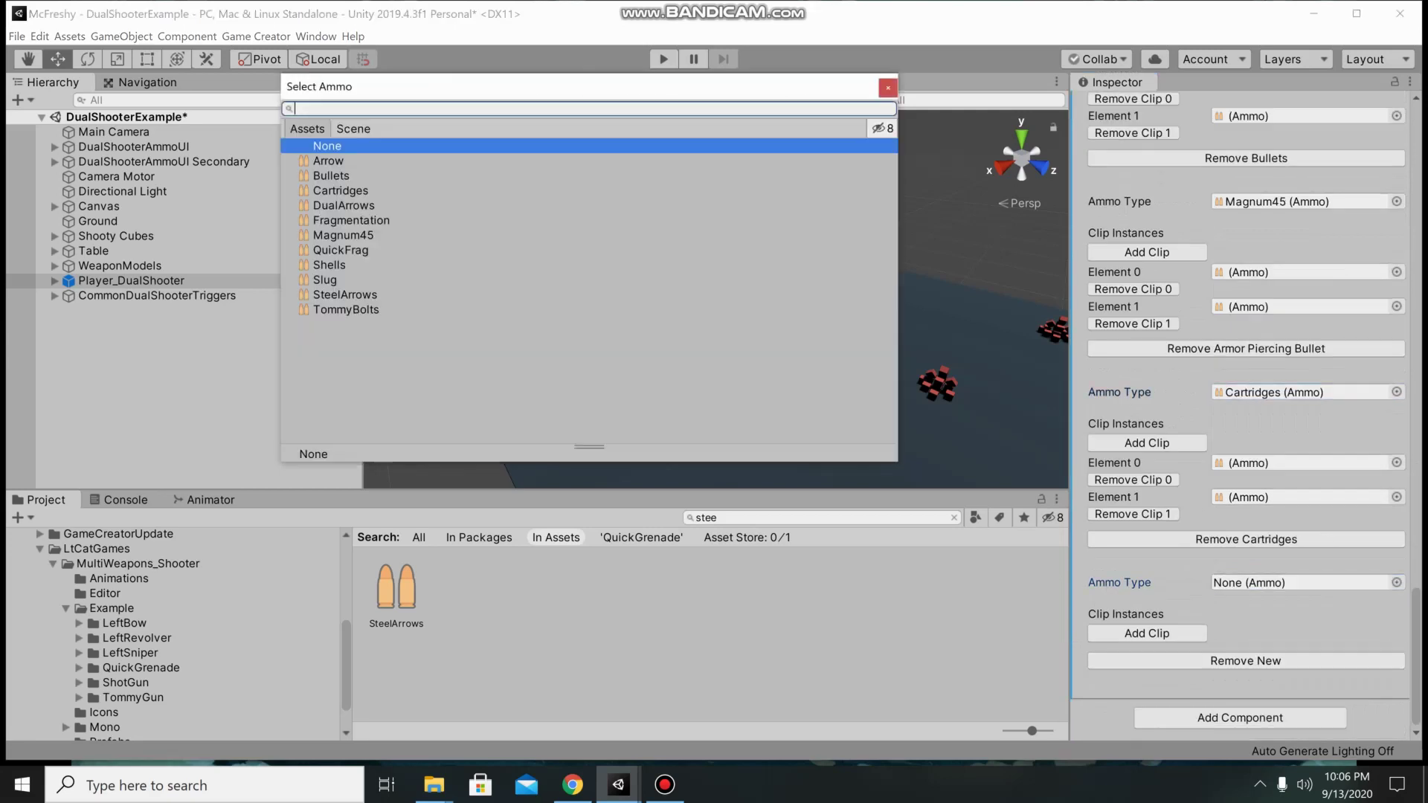
pyautogui.click(330, 264)
pyautogui.click(1146, 633)
pyautogui.click(1147, 633)
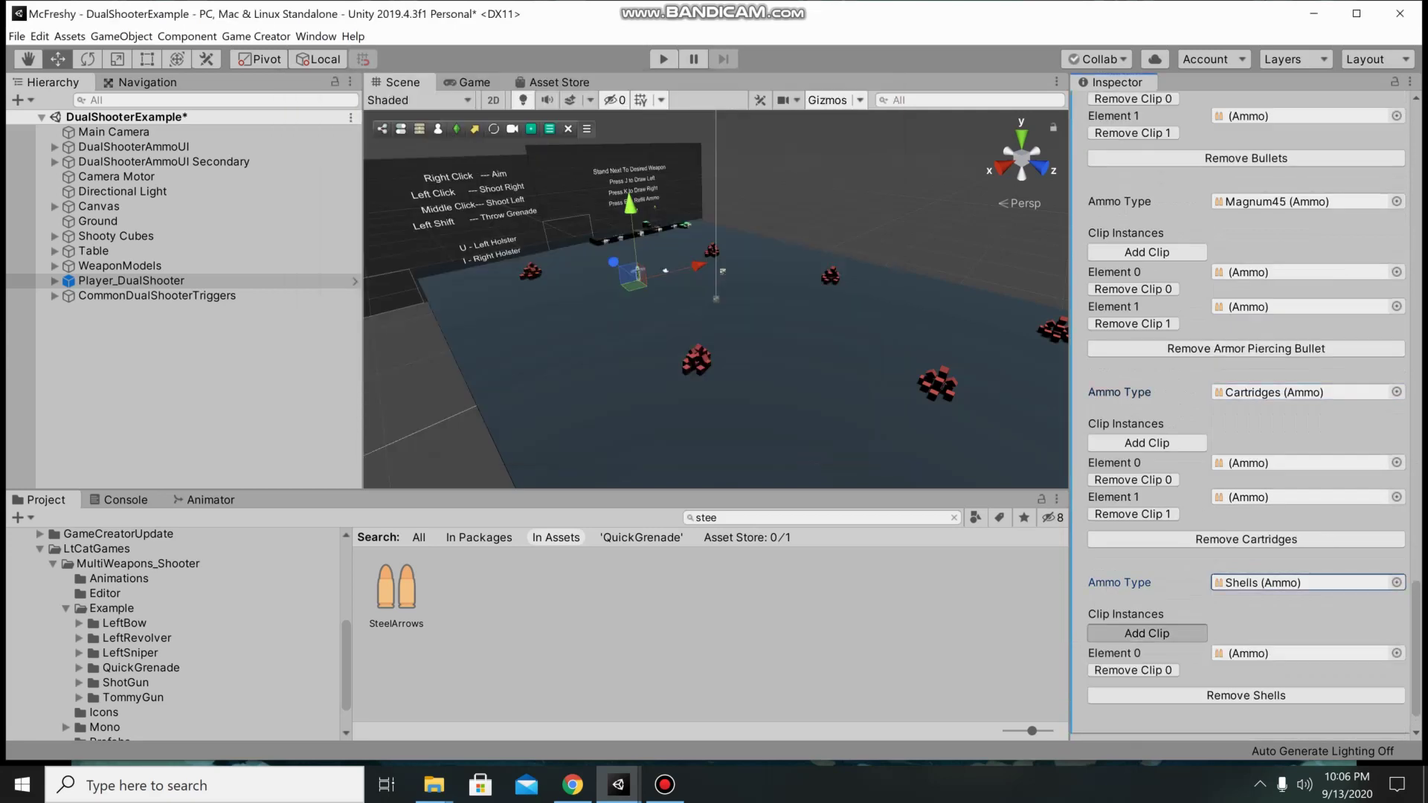
# Step: Add a fifth ammo type using Slug and give it two clips
pyautogui.scroll(10, 1147, 633)
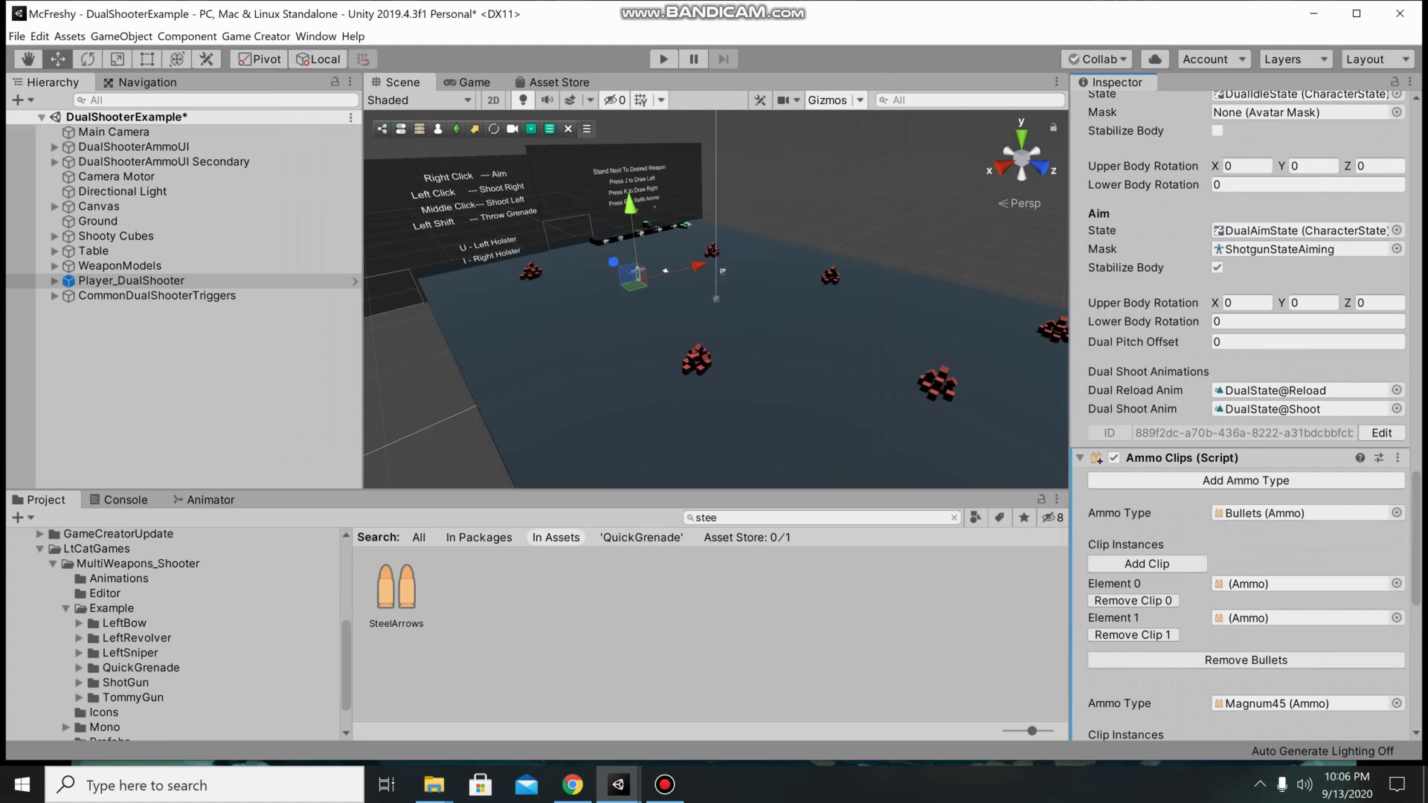
pyautogui.click(1246, 480)
pyautogui.scroll(-13, 1245, 481)
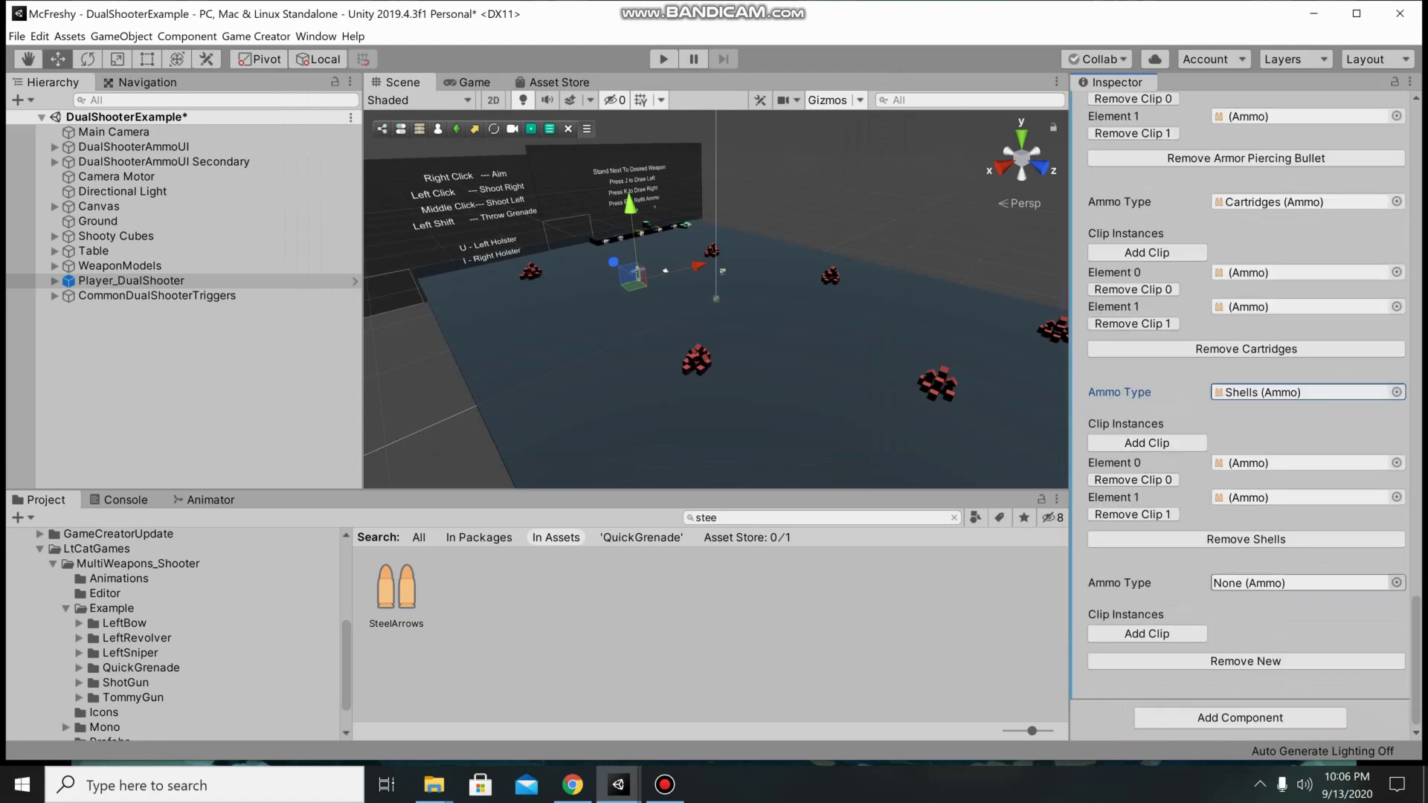
pyautogui.click(1396, 582)
pyautogui.click(325, 280)
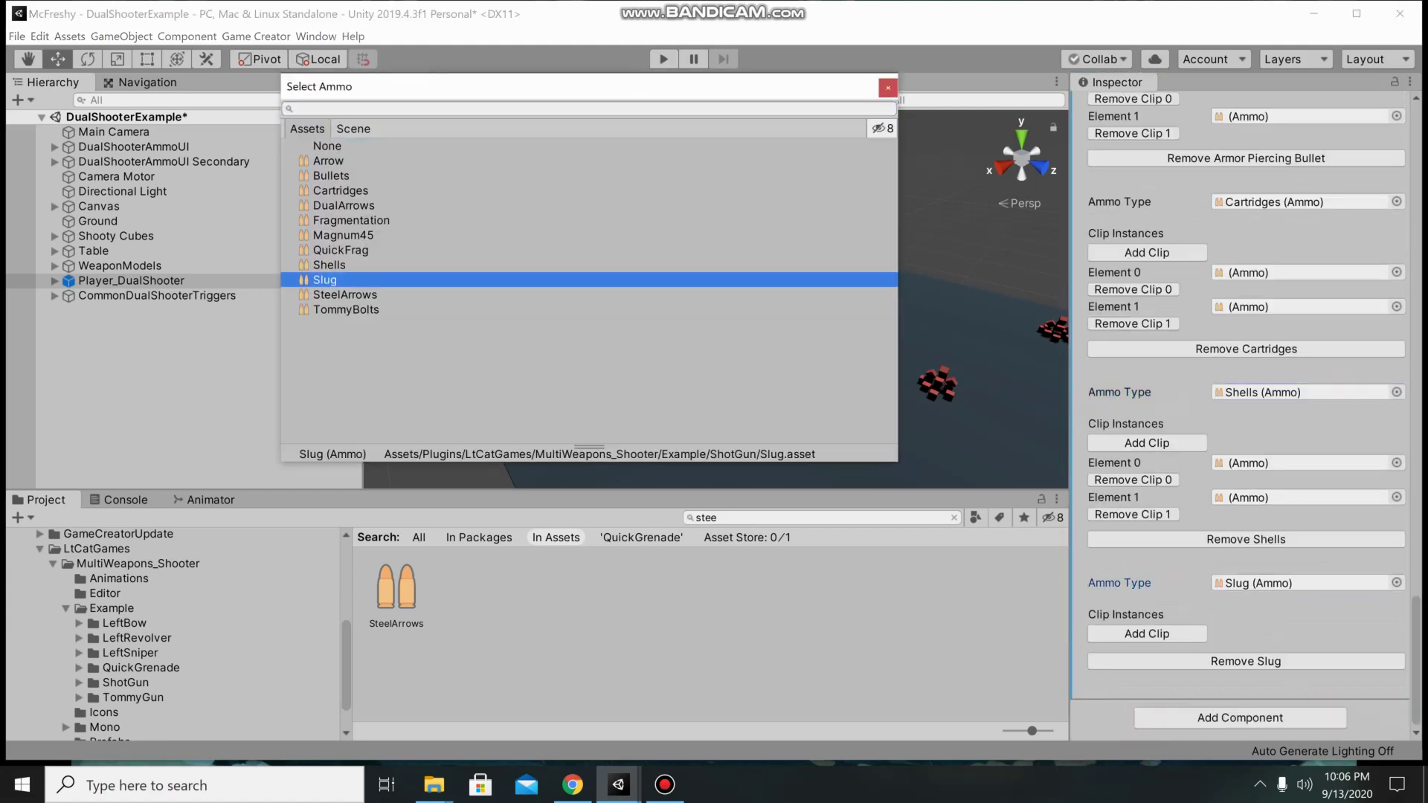
pyautogui.click(1147, 633)
pyautogui.click(1146, 633)
pyautogui.scroll(15, 1146, 633)
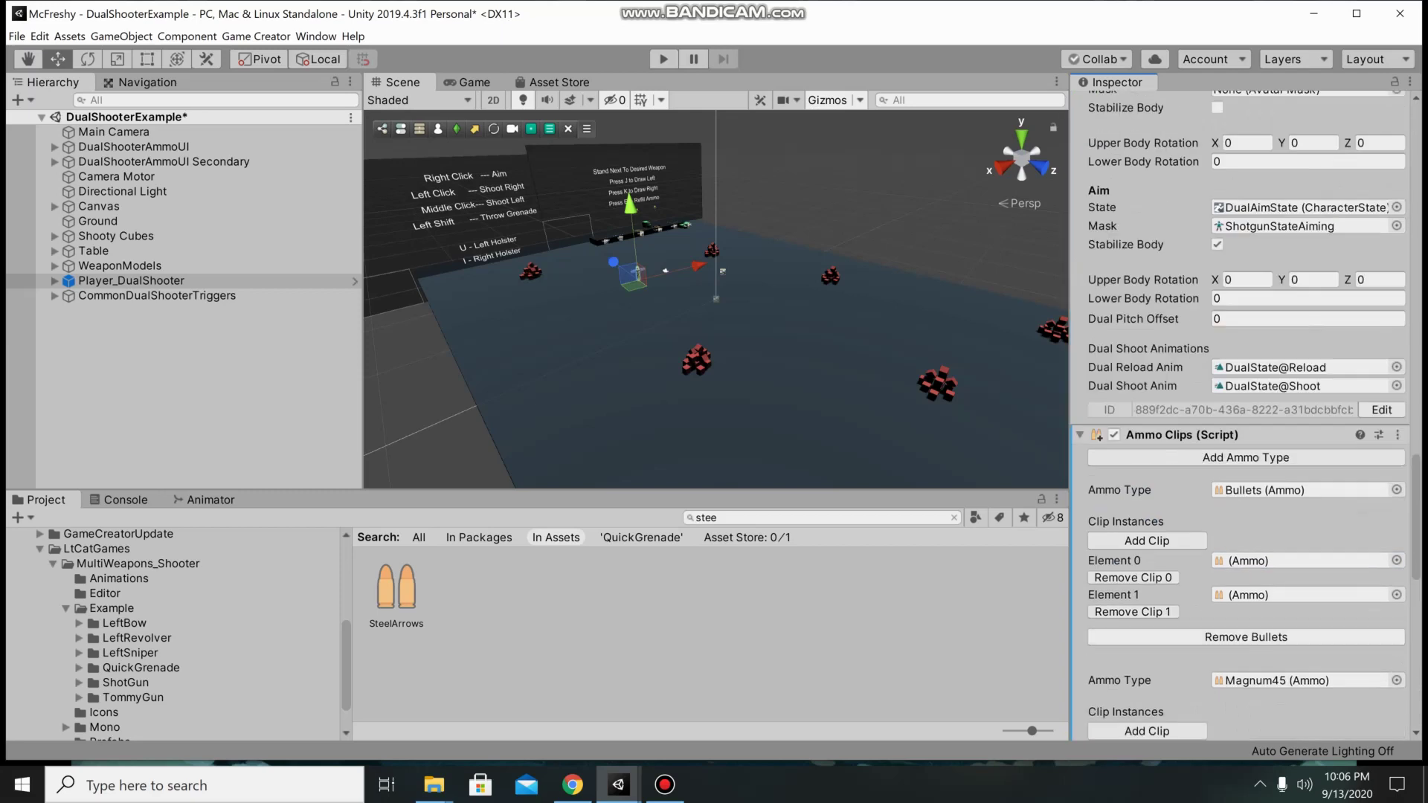
# Step: Assign TommyBolts to the empty sixth ammo type in Ammo Clips and give it two clips
pyautogui.scroll(-10, 1242, 409)
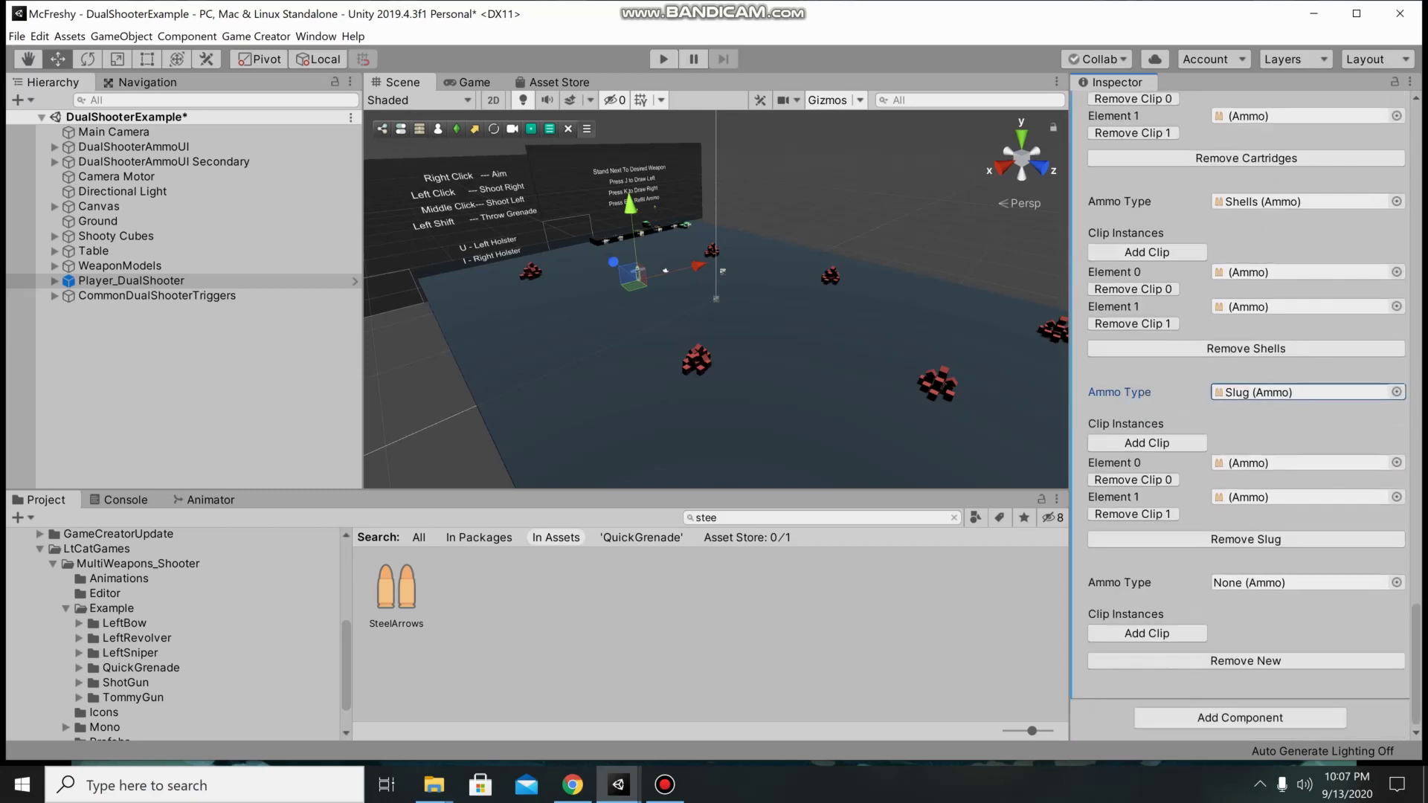
pyautogui.click(1396, 582)
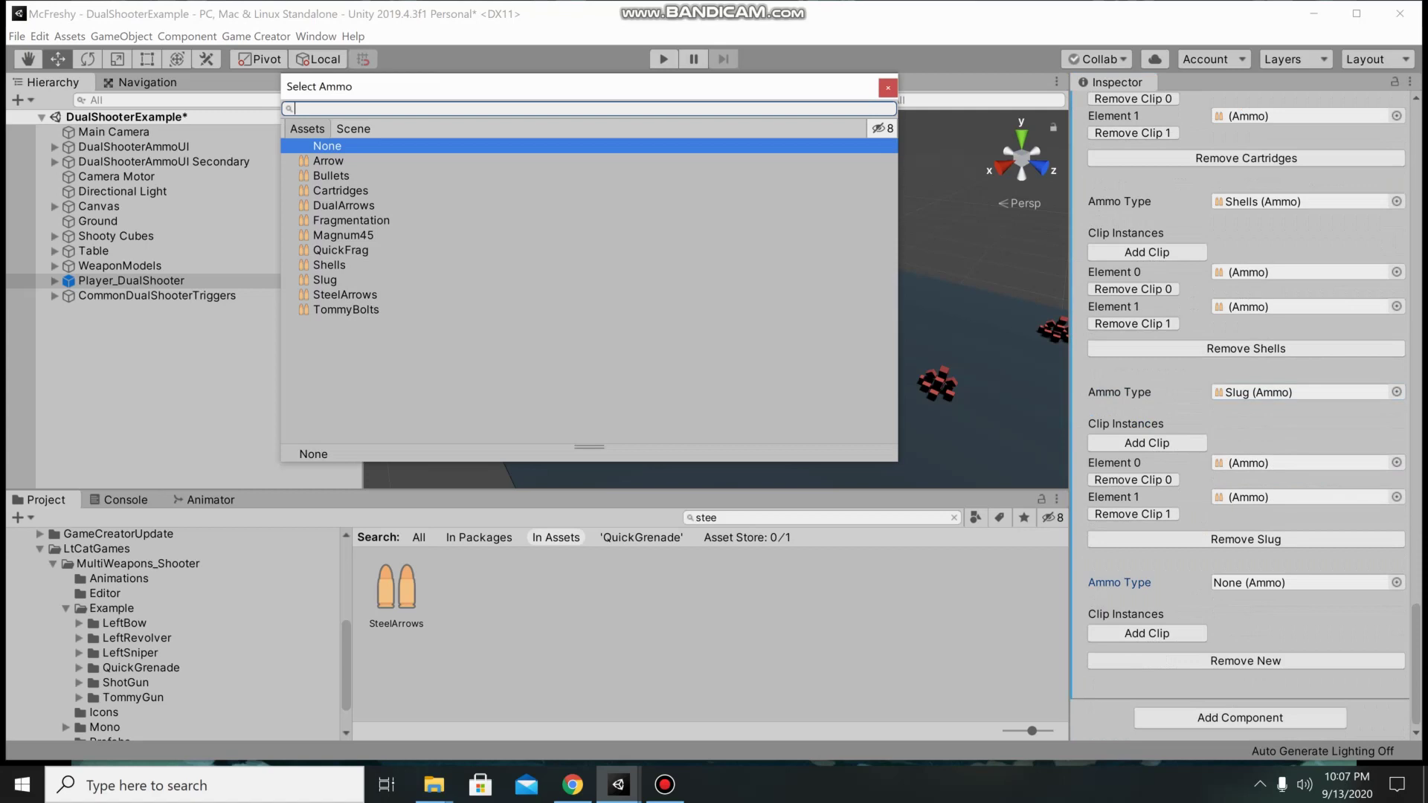
pyautogui.click(345, 309)
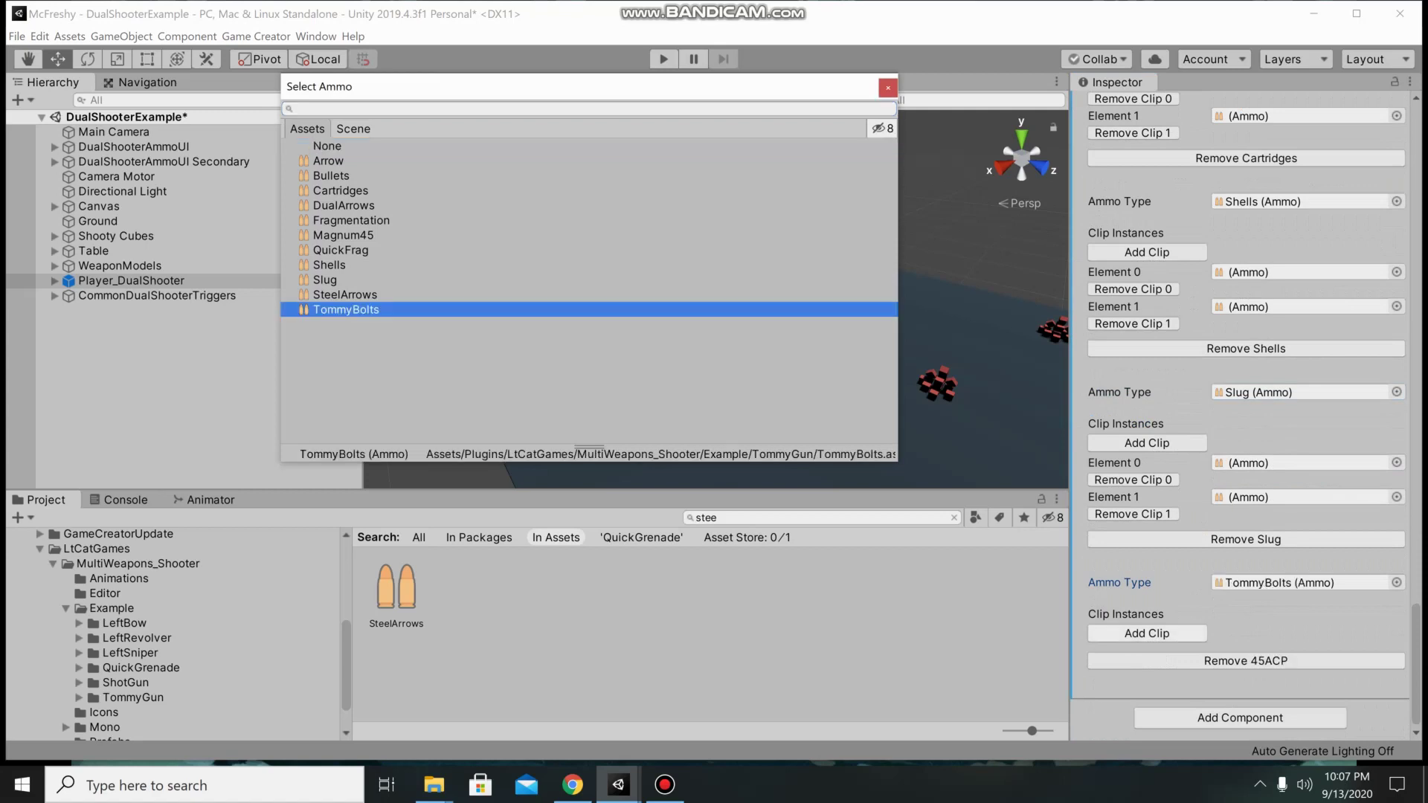
pyautogui.click(1146, 634)
pyautogui.click(1146, 633)
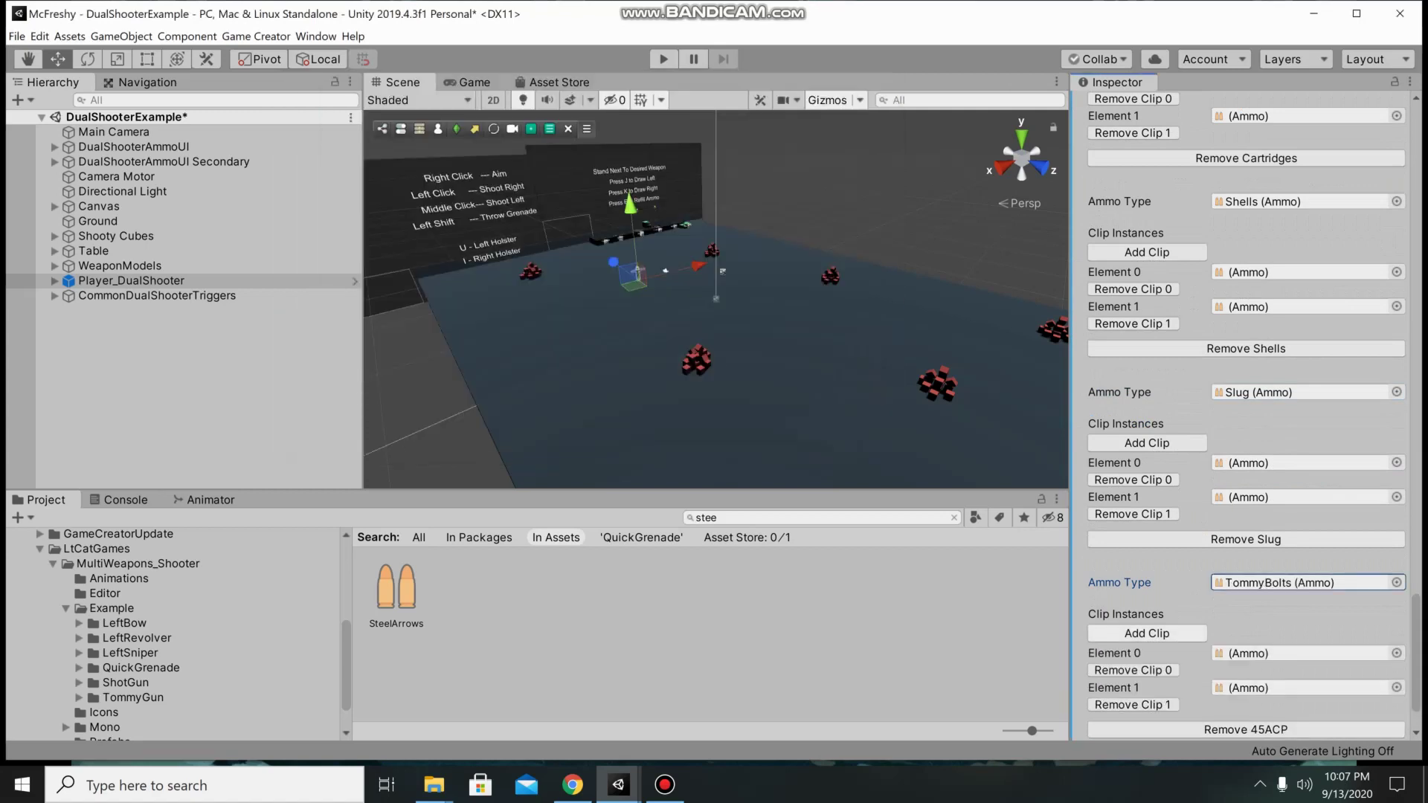
pyautogui.scroll(-3, 1146, 634)
# Step: Edit the Clip Num of DrawLeft under EquipTriggers Revolver, and set DrawRight's Clip Num to 1
pyautogui.scroll(10, 1241, 416)
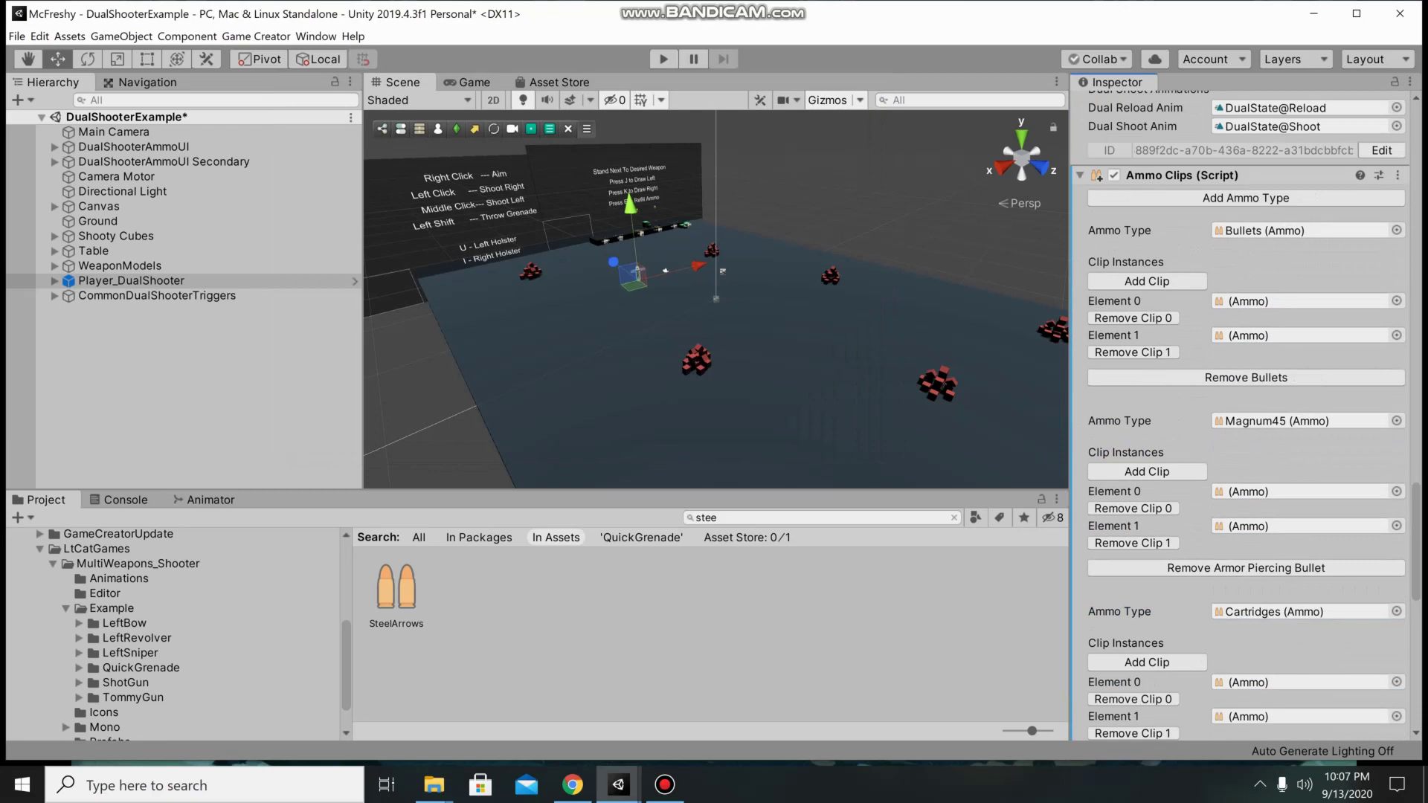
pyautogui.scroll(15, 1242, 416)
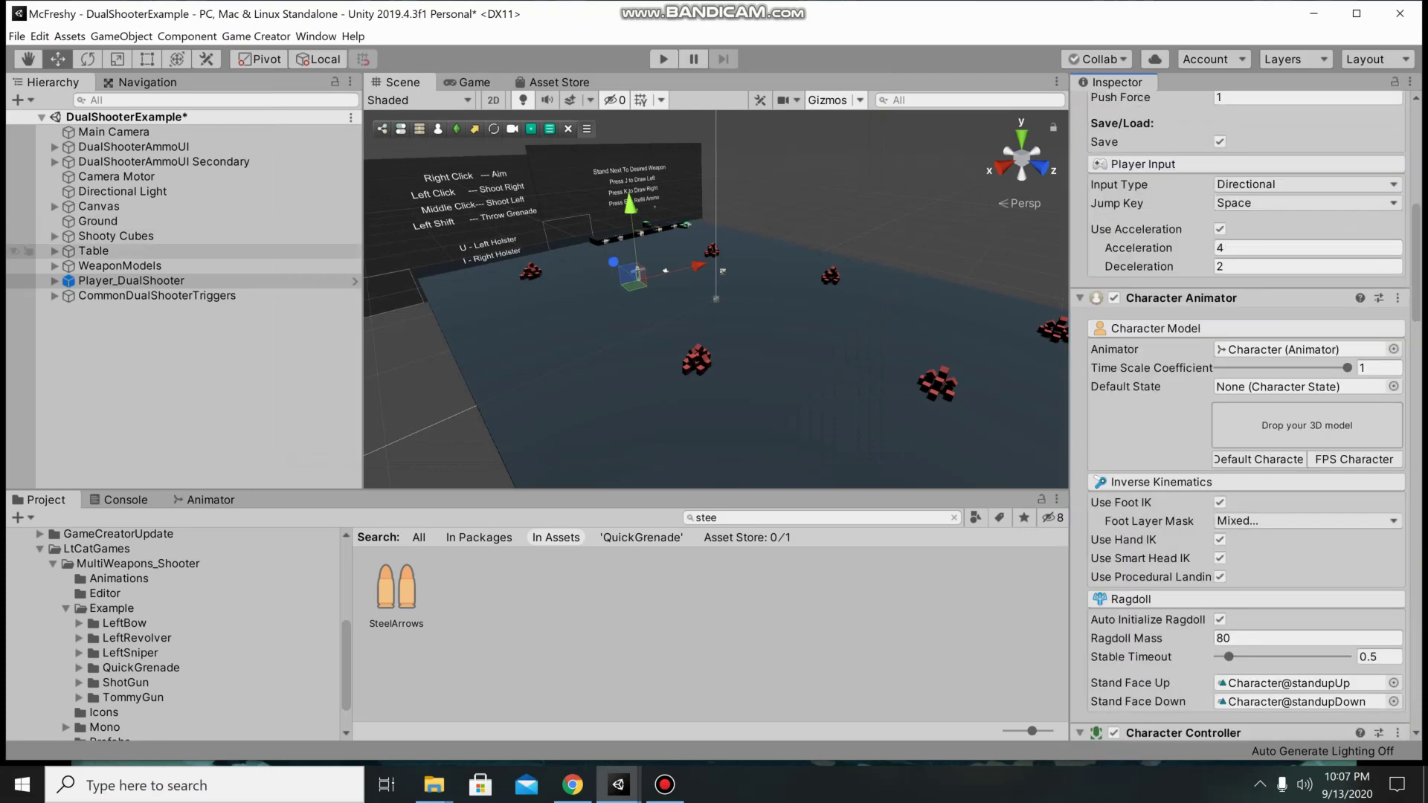
pyautogui.click(55, 250)
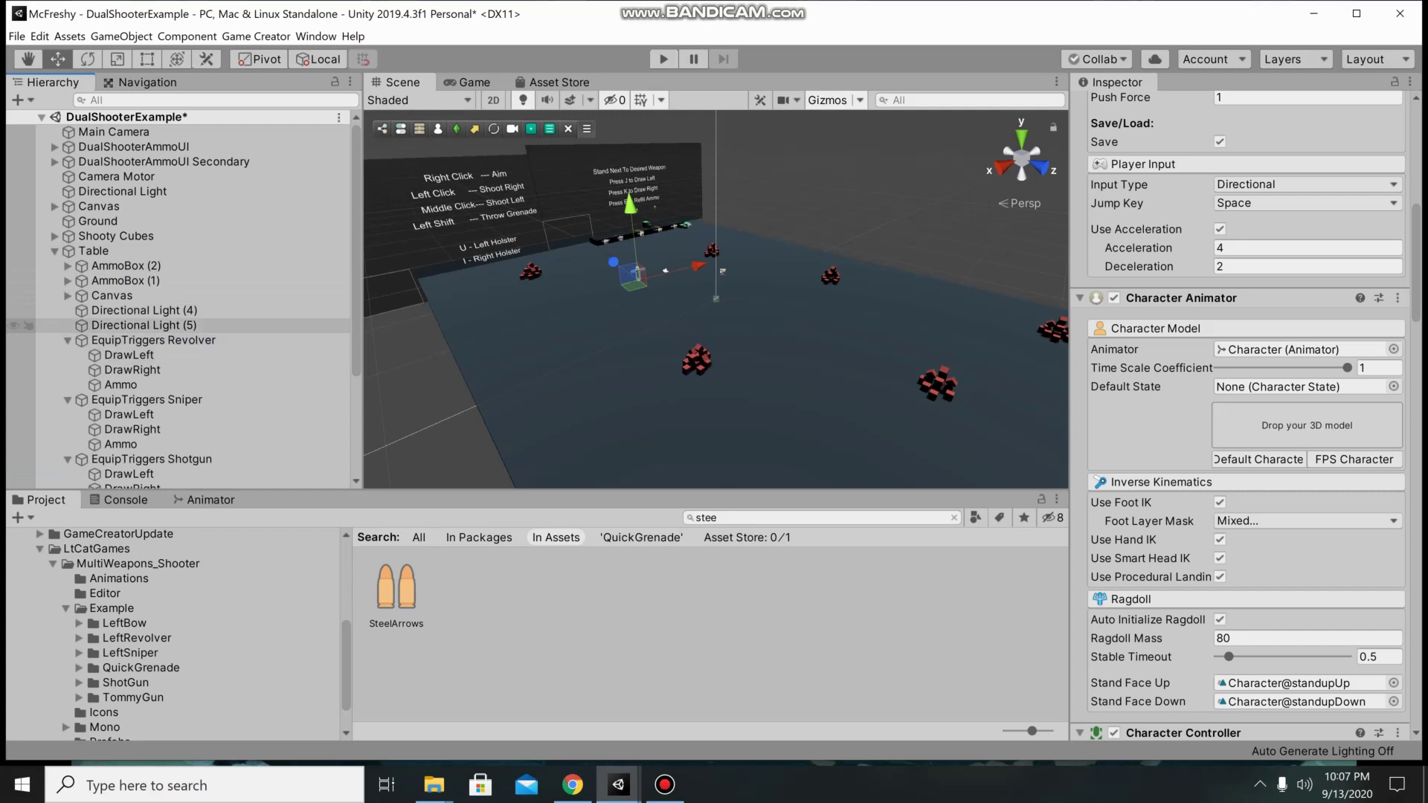
pyautogui.click(128, 355)
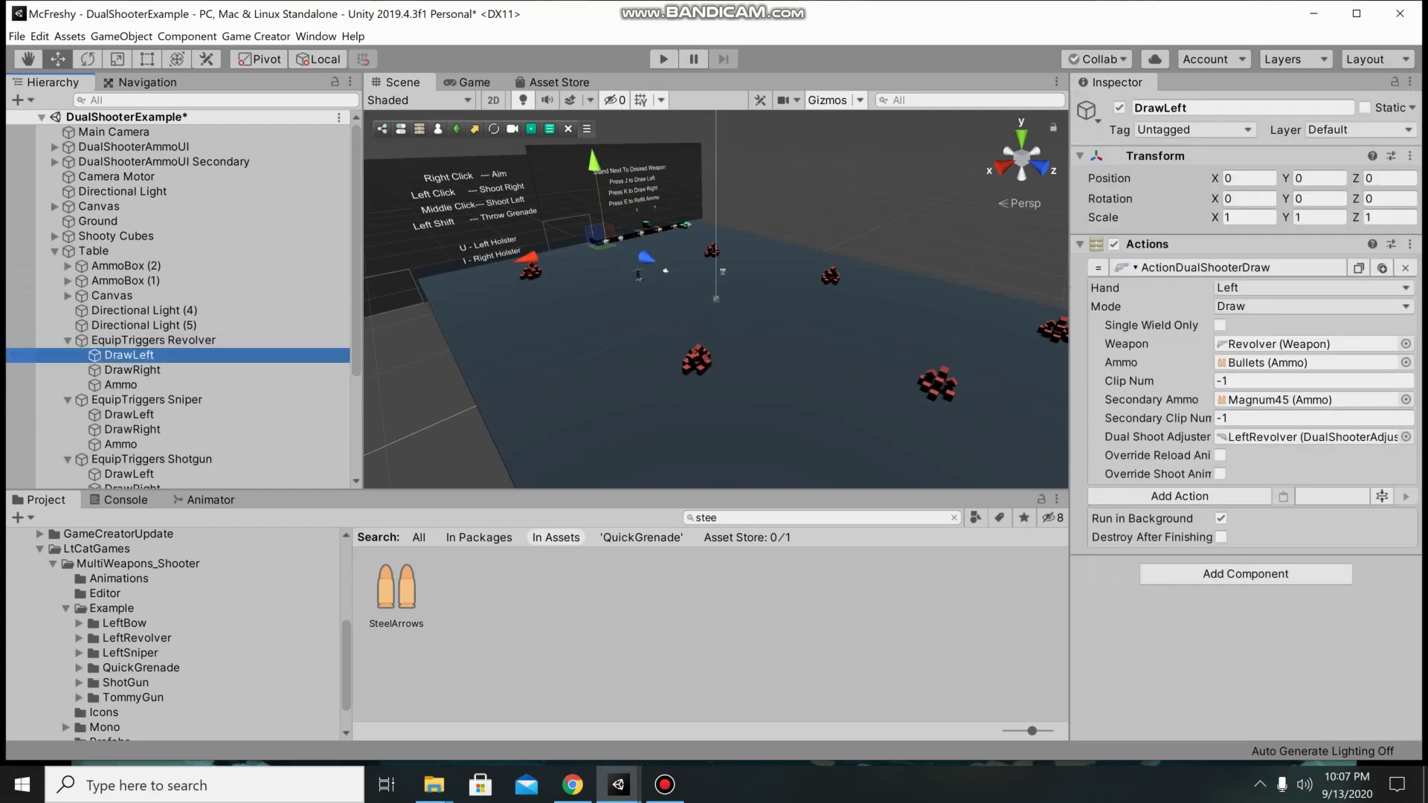
pyautogui.click(1313, 380)
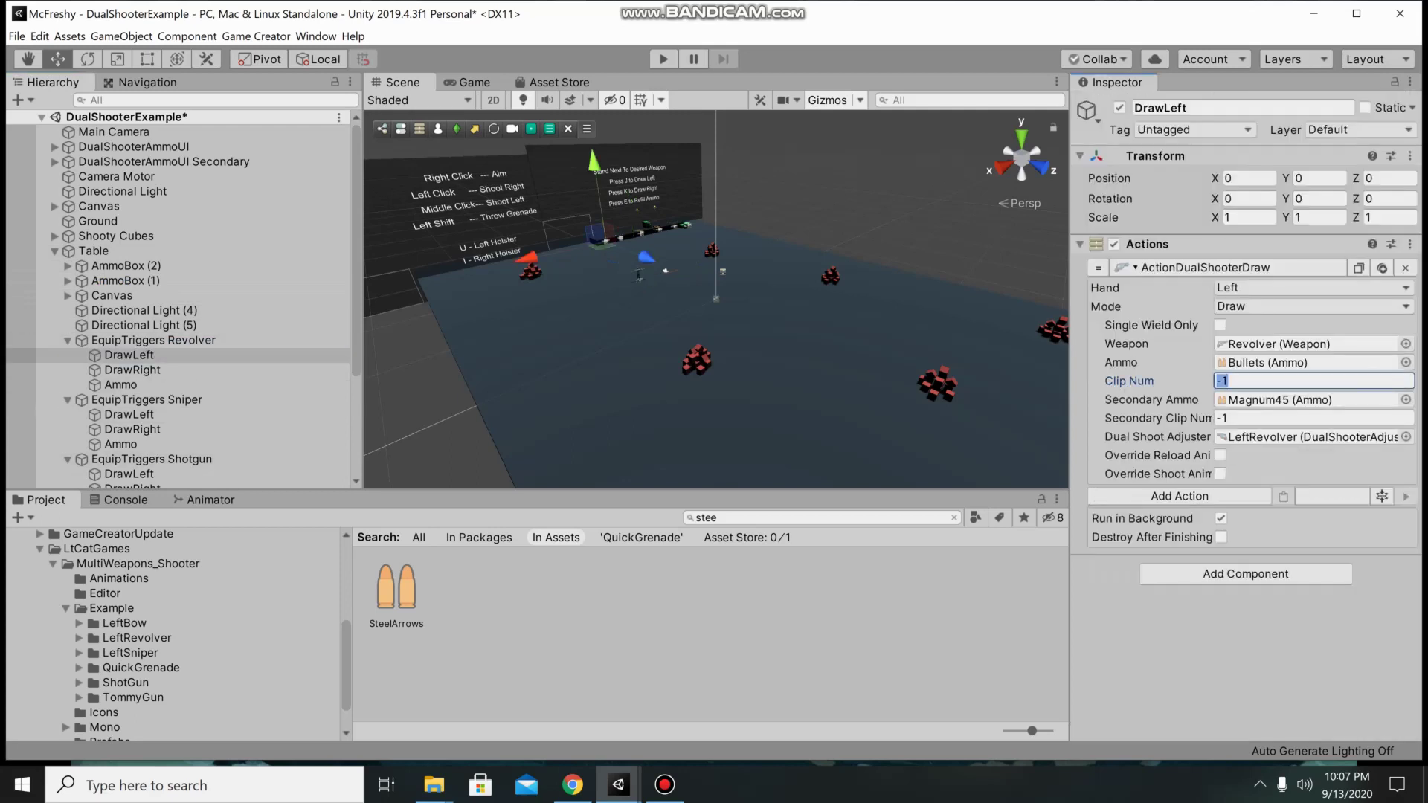
pyautogui.click(28, 370)
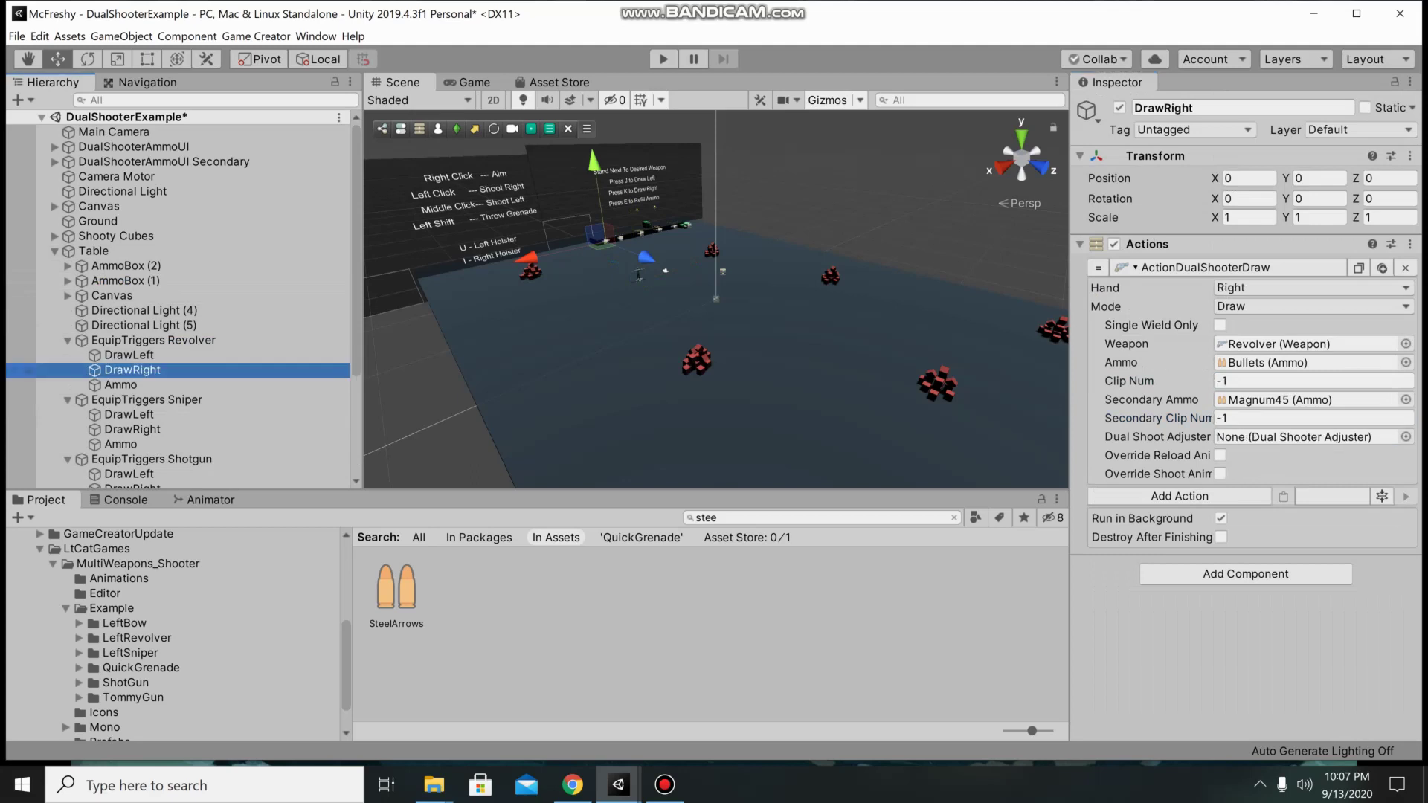
pyautogui.click(1313, 380)
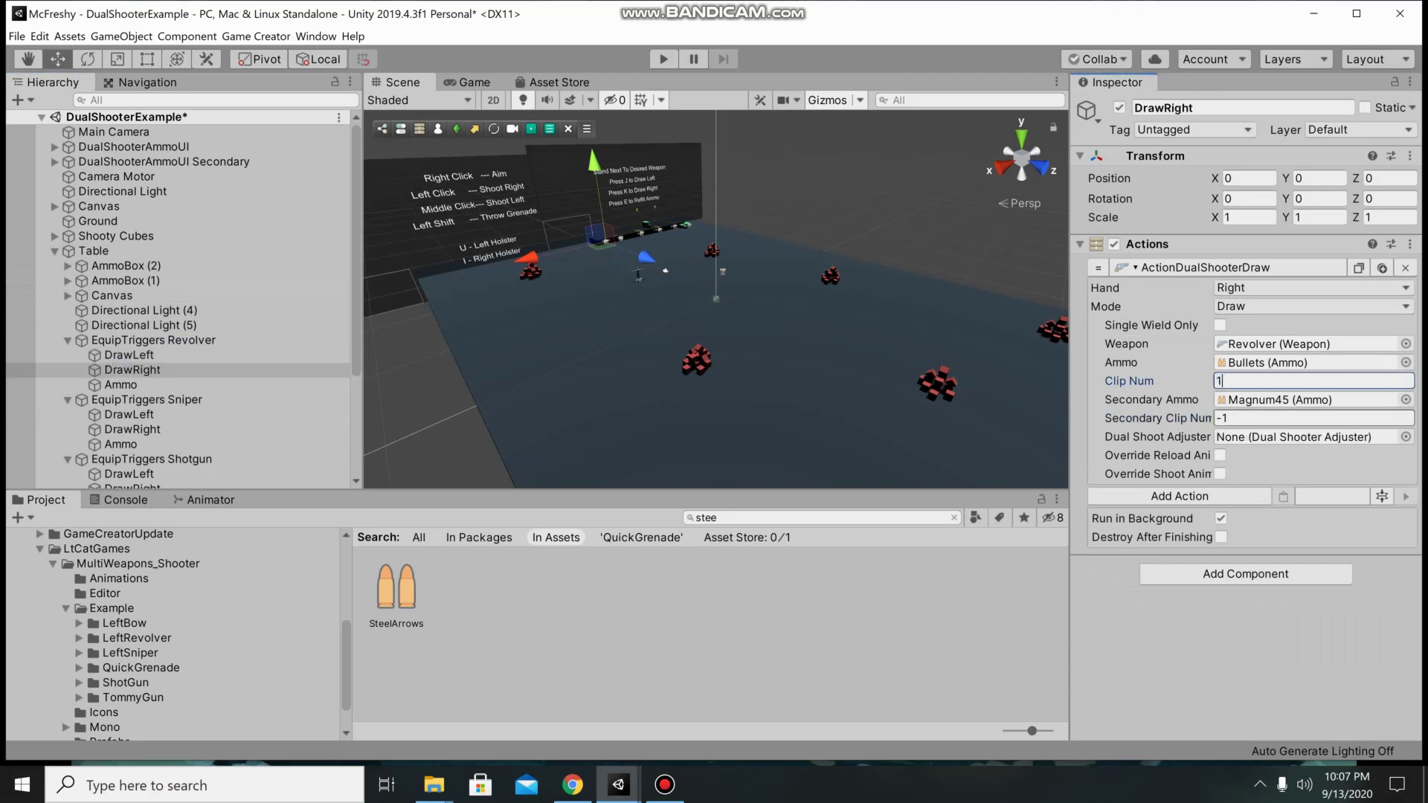
# Step: Under EquipTriggers Sniper, set Clip Num to 0 on DrawLeft and 1 on DrawRight
pyautogui.click(28, 414)
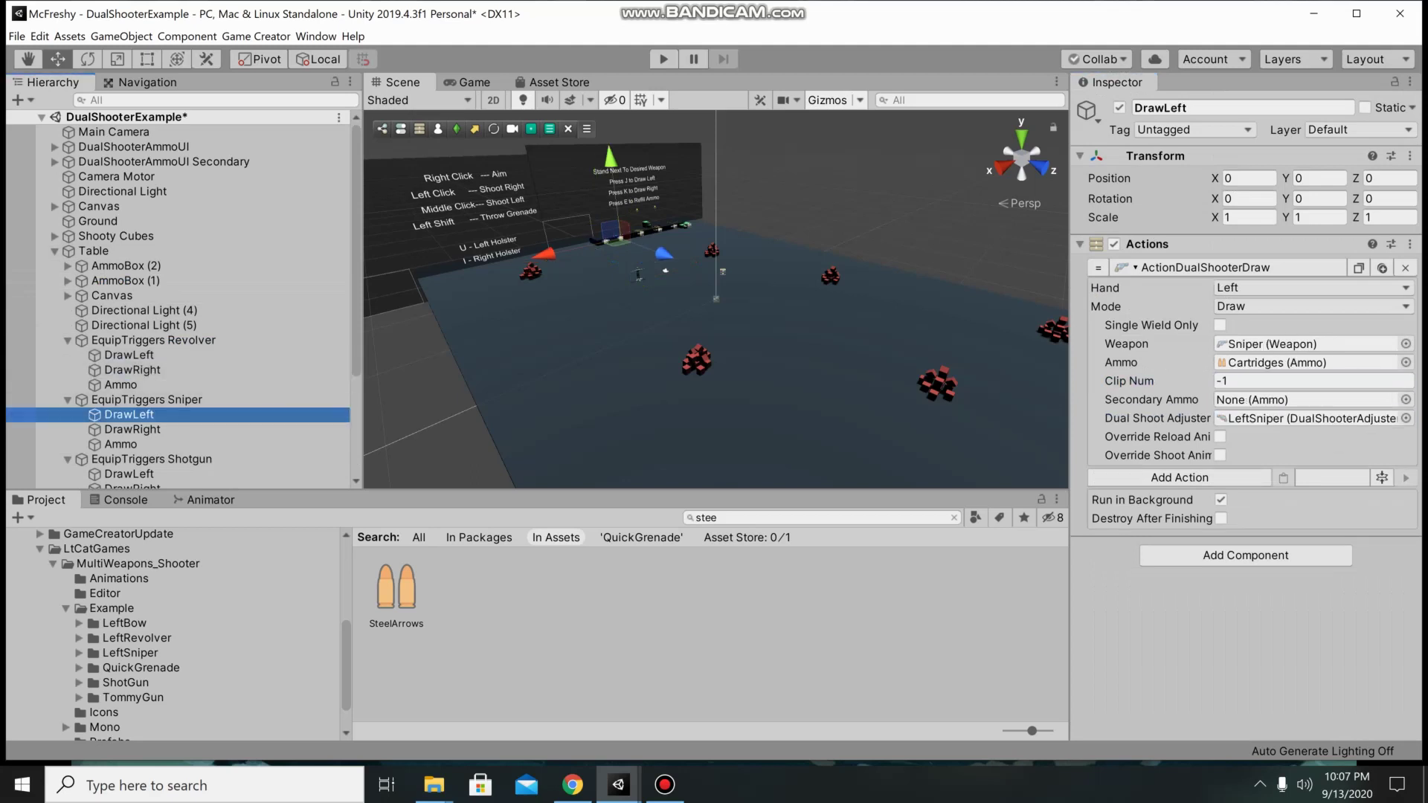
pyautogui.click(1222, 381)
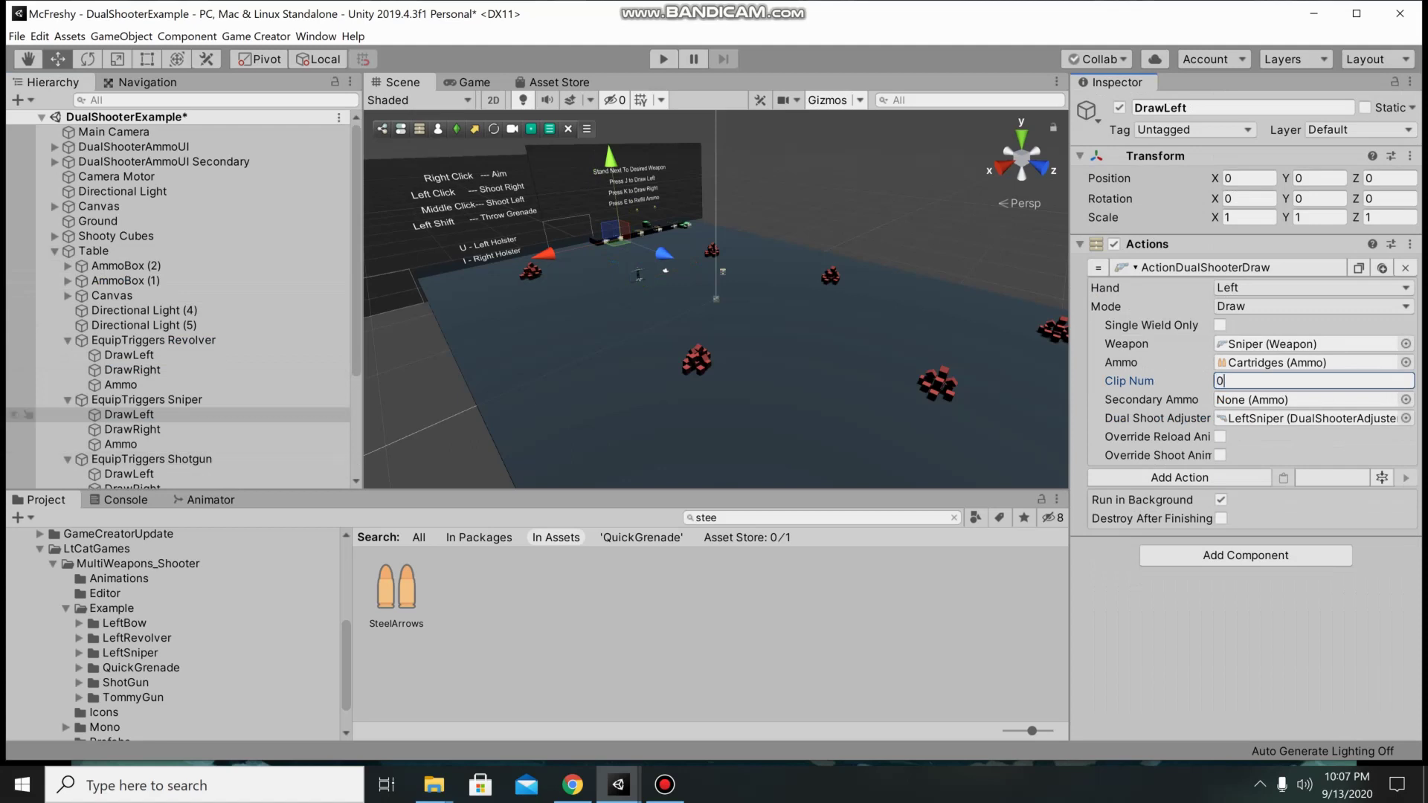
pyautogui.click(28, 429)
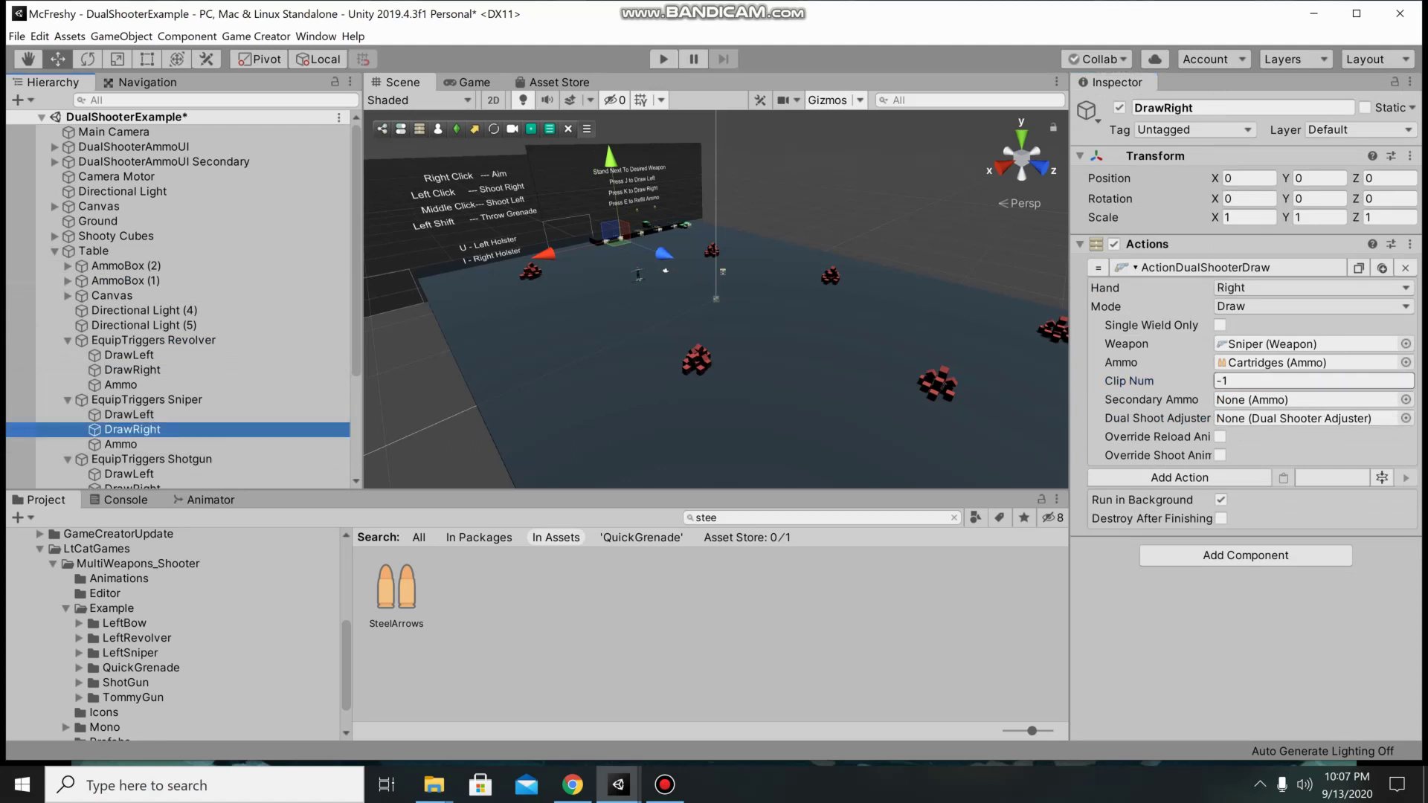
pyautogui.click(1313, 380)
pyautogui.write('1')
# Step: Under EquipTriggers TommyGun, set Clip Num to 0 on DrawLeft and 1 on DrawRight
pyautogui.scroll(-5, 28, 407)
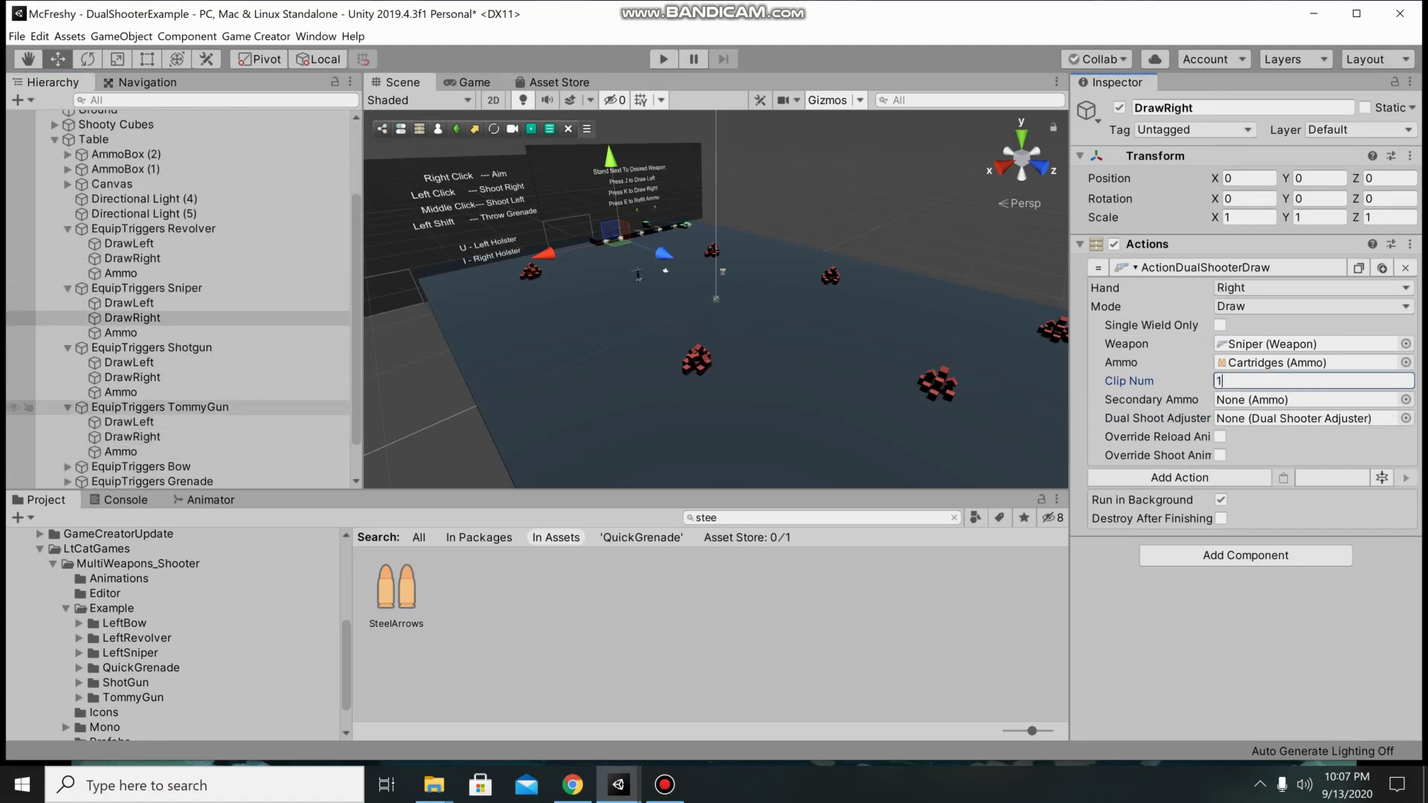
pyautogui.click(129, 422)
pyautogui.click(1313, 381)
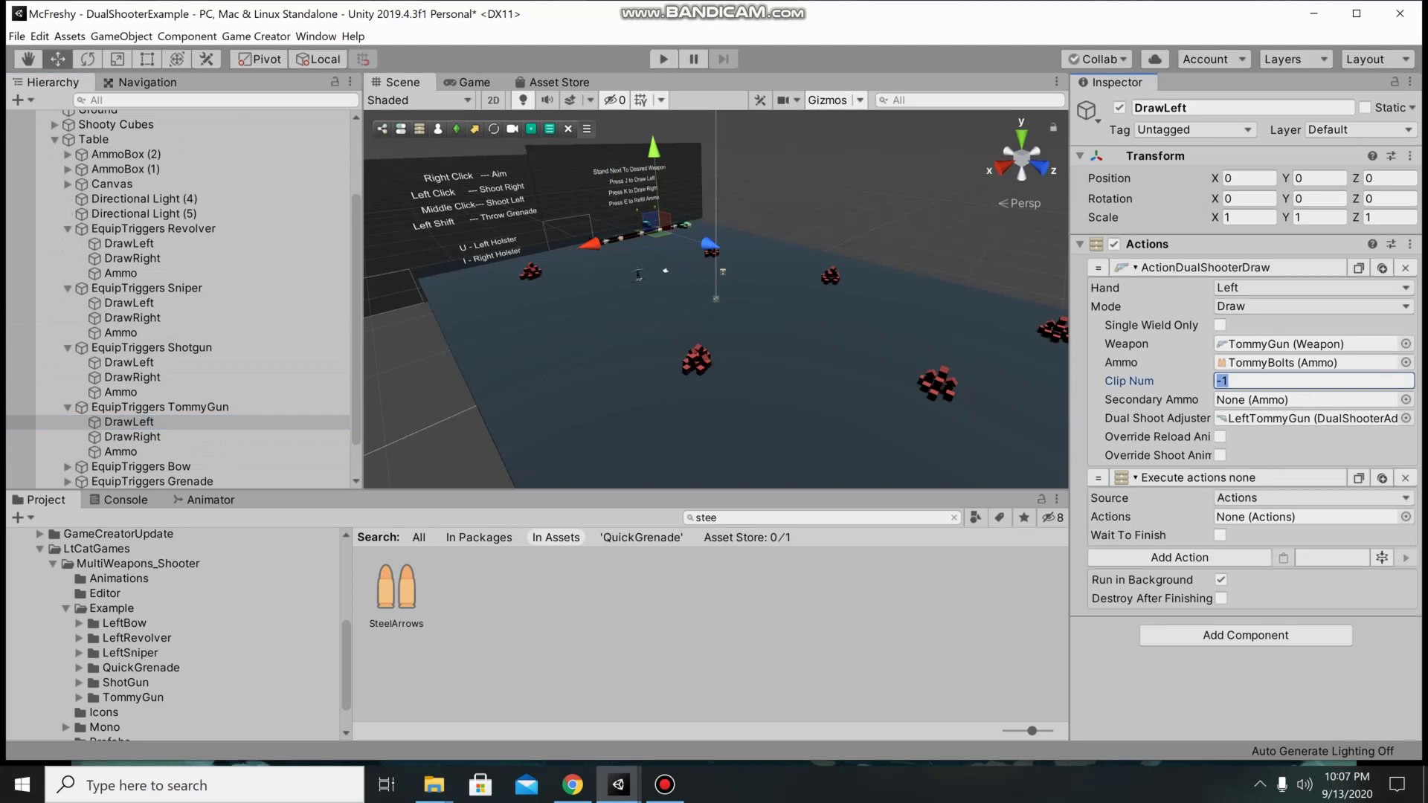
pyautogui.click(133, 437)
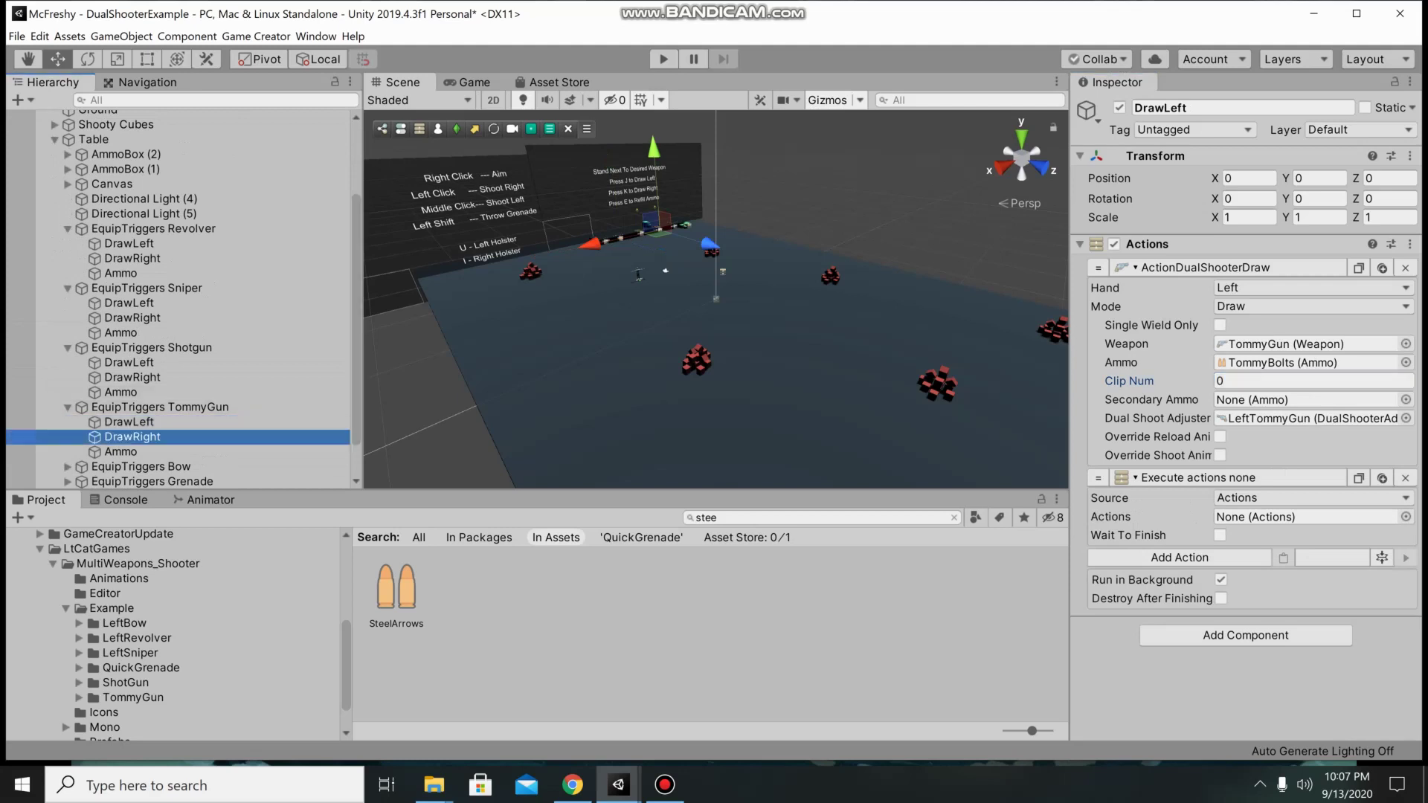
pyautogui.click(1313, 381)
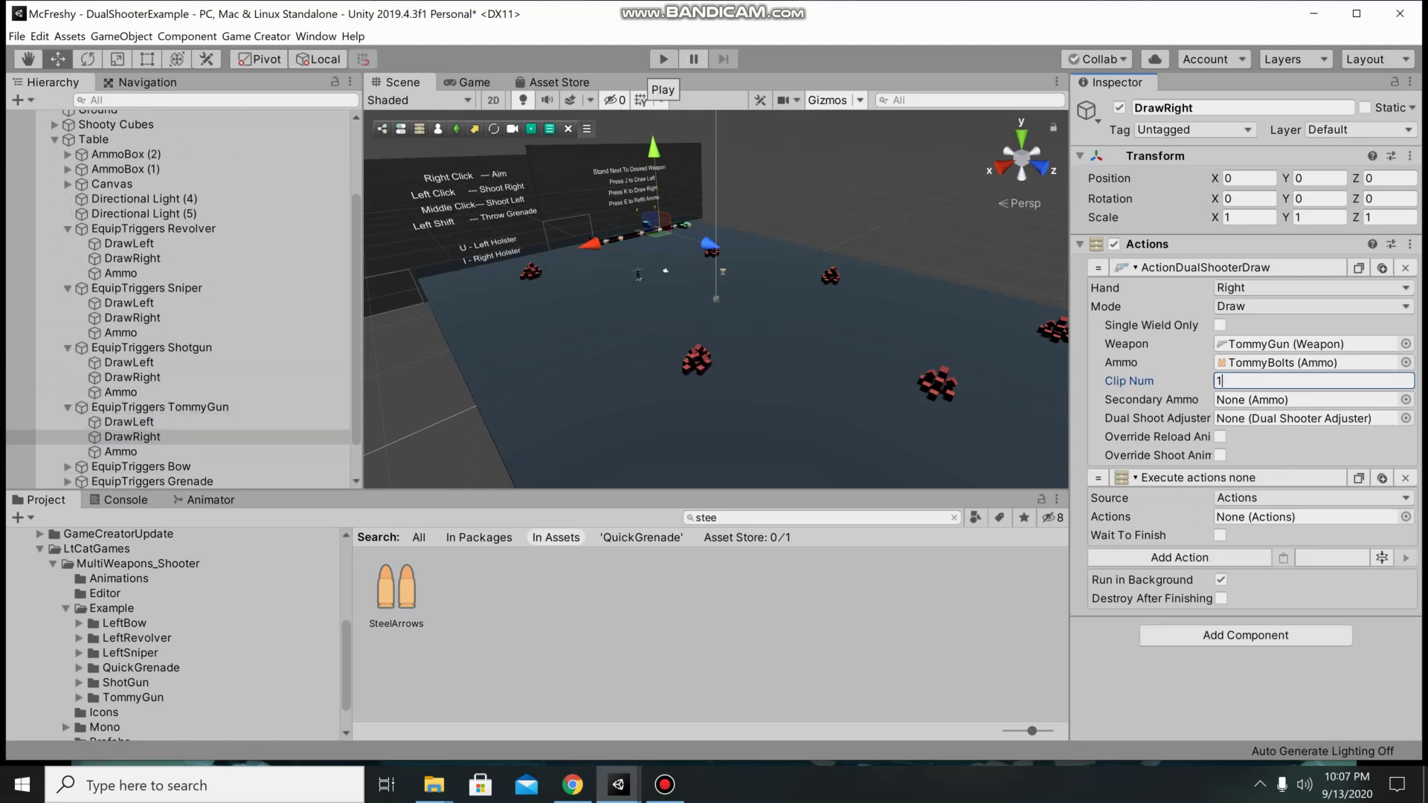
# Step: Run the scene and equip the character with two revolvers and refilled ammo at the Revolver stand
pyautogui.click(664, 59)
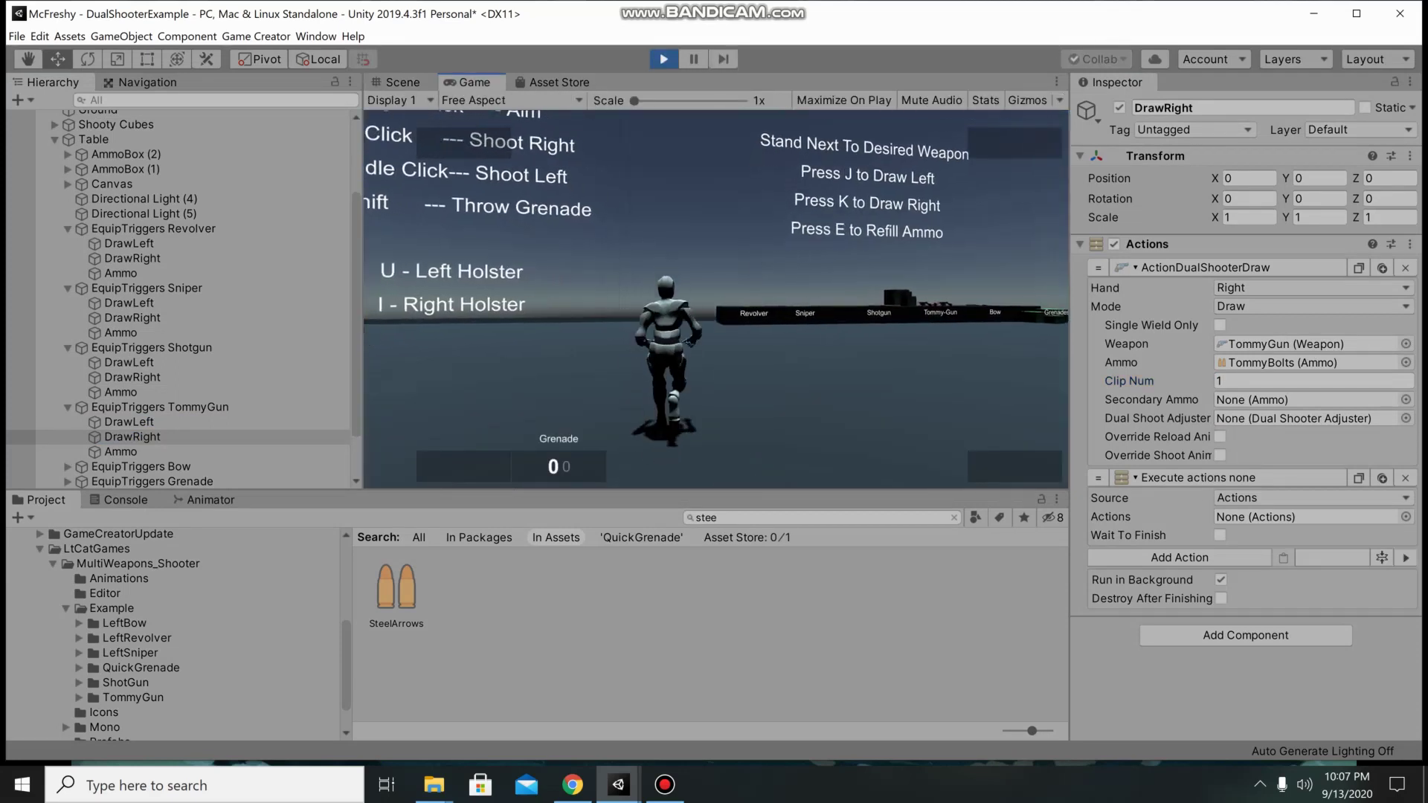
pyautogui.press('w')
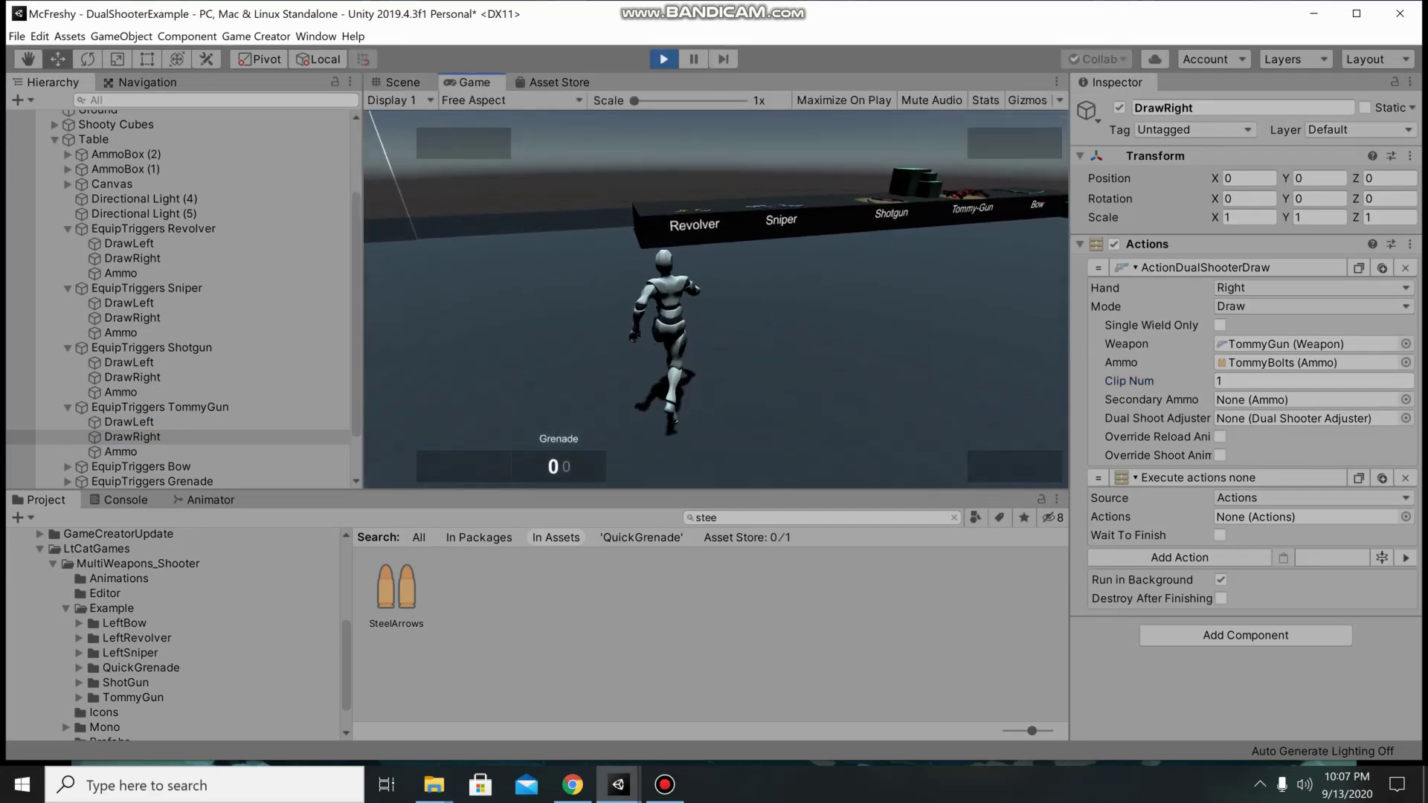
pyautogui.press('w')
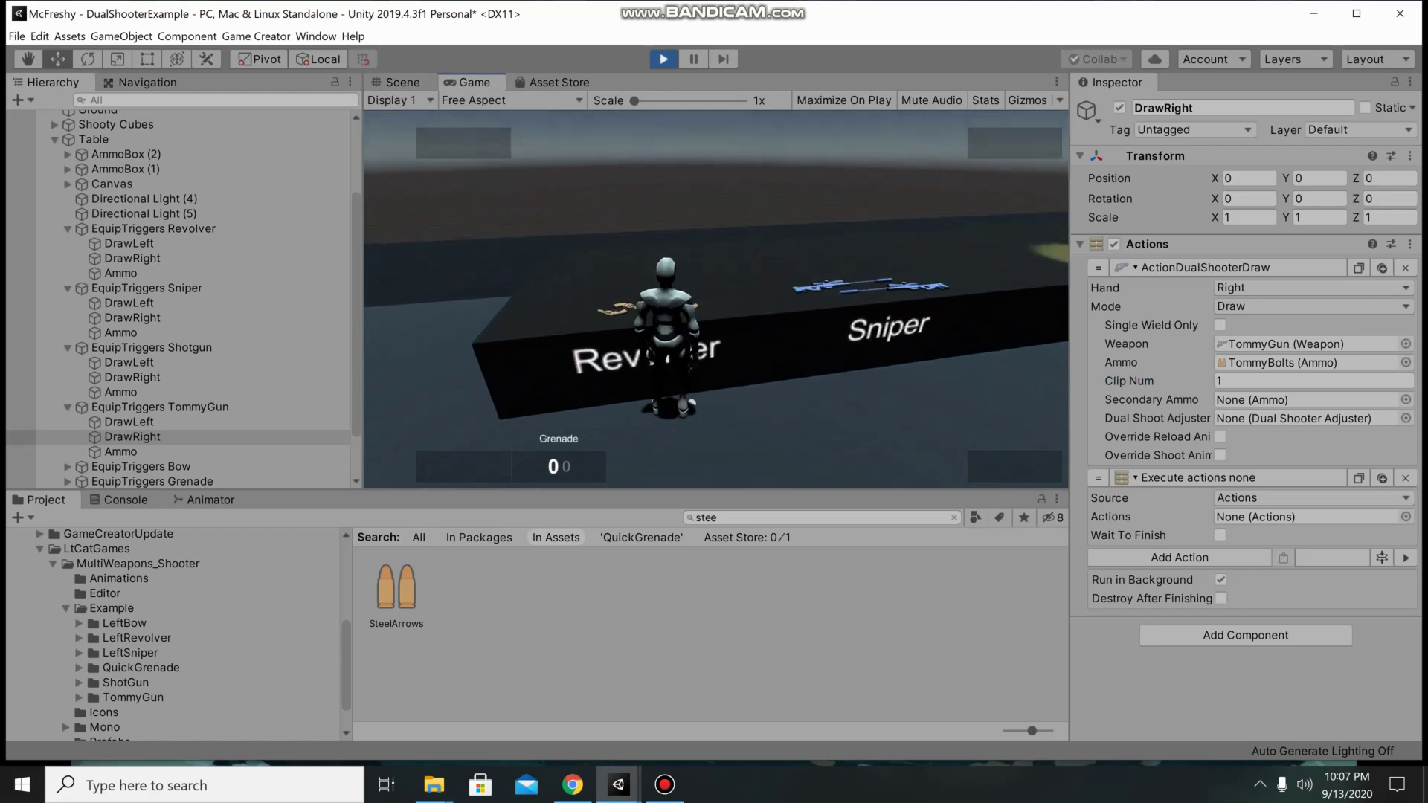
pyautogui.press('a')
pyautogui.press('e')
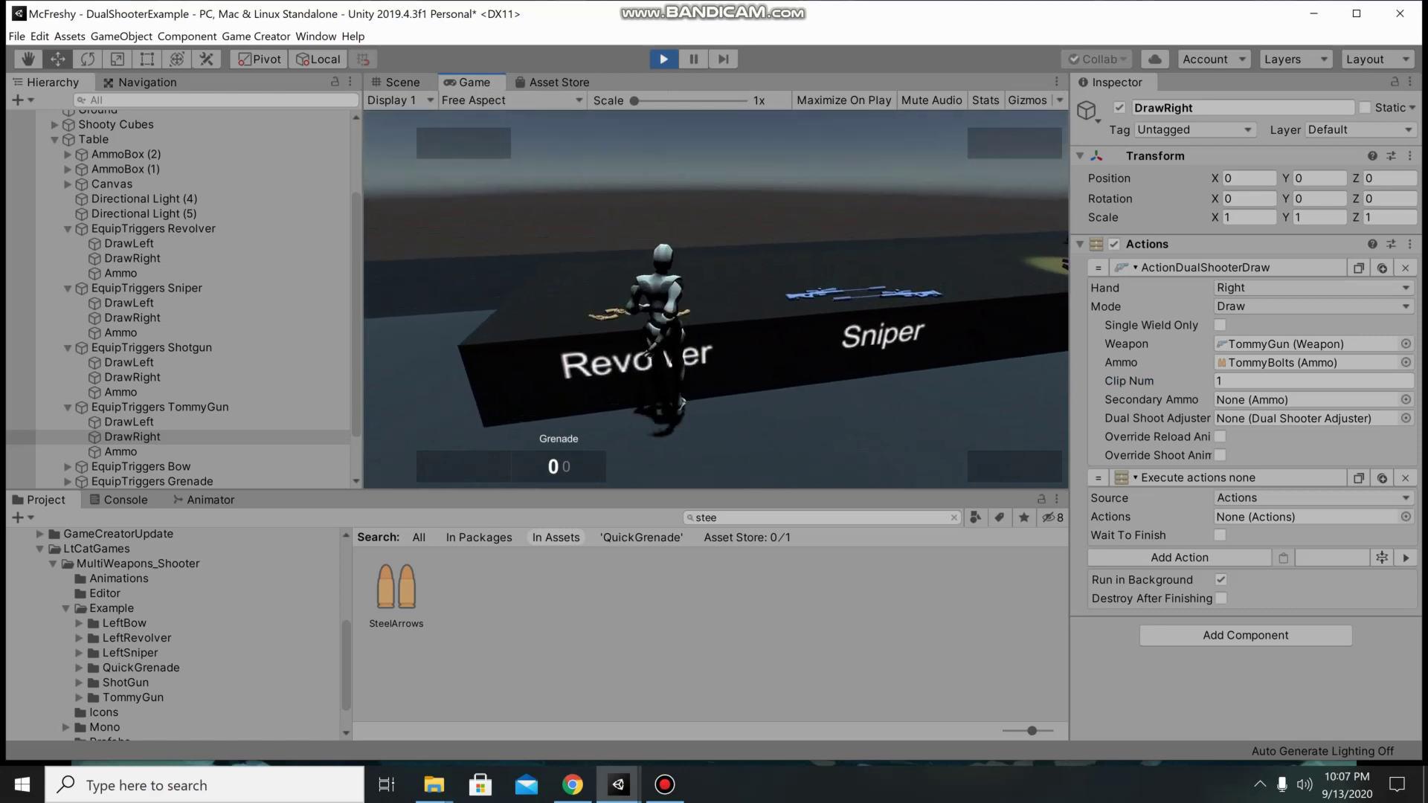
pyautogui.press('f')
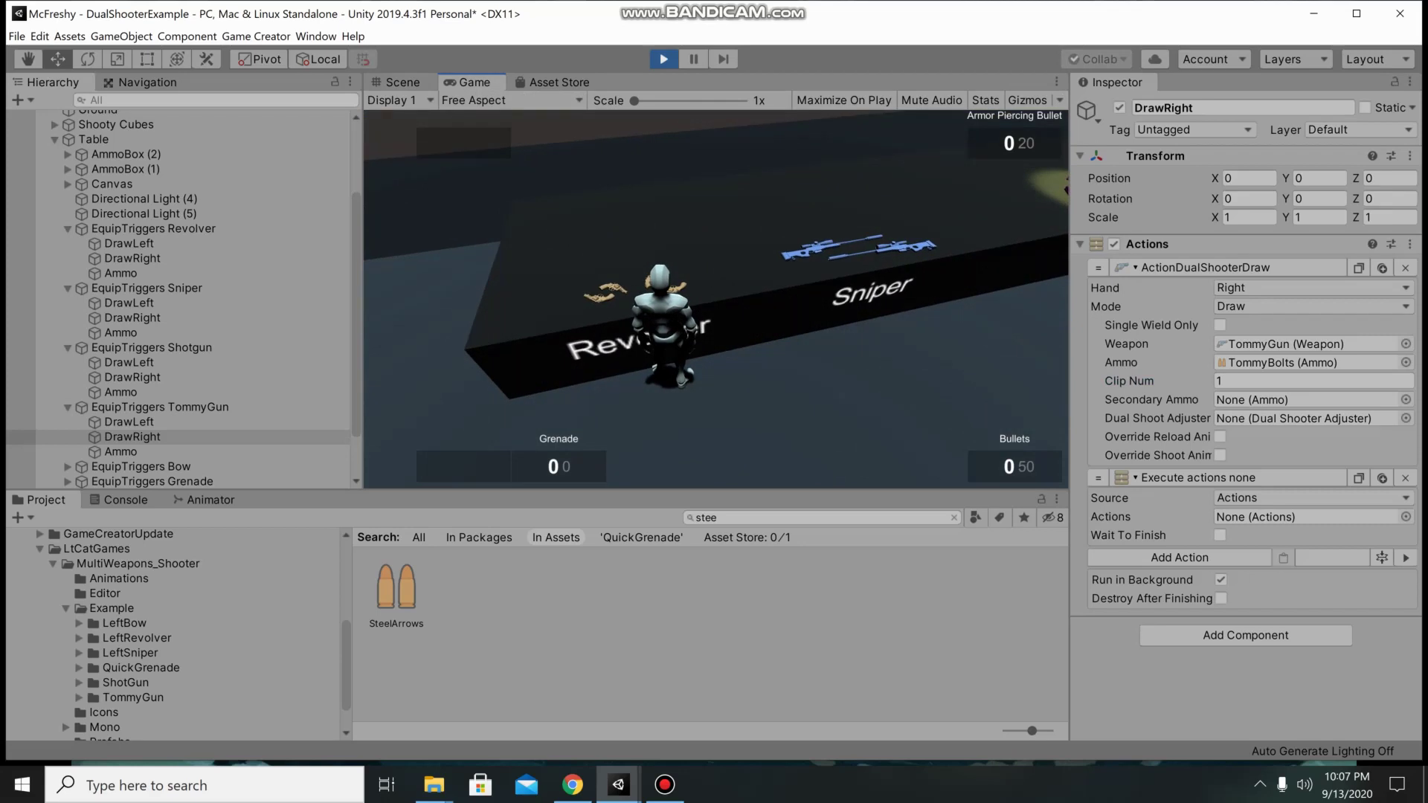
pyautogui.press('q')
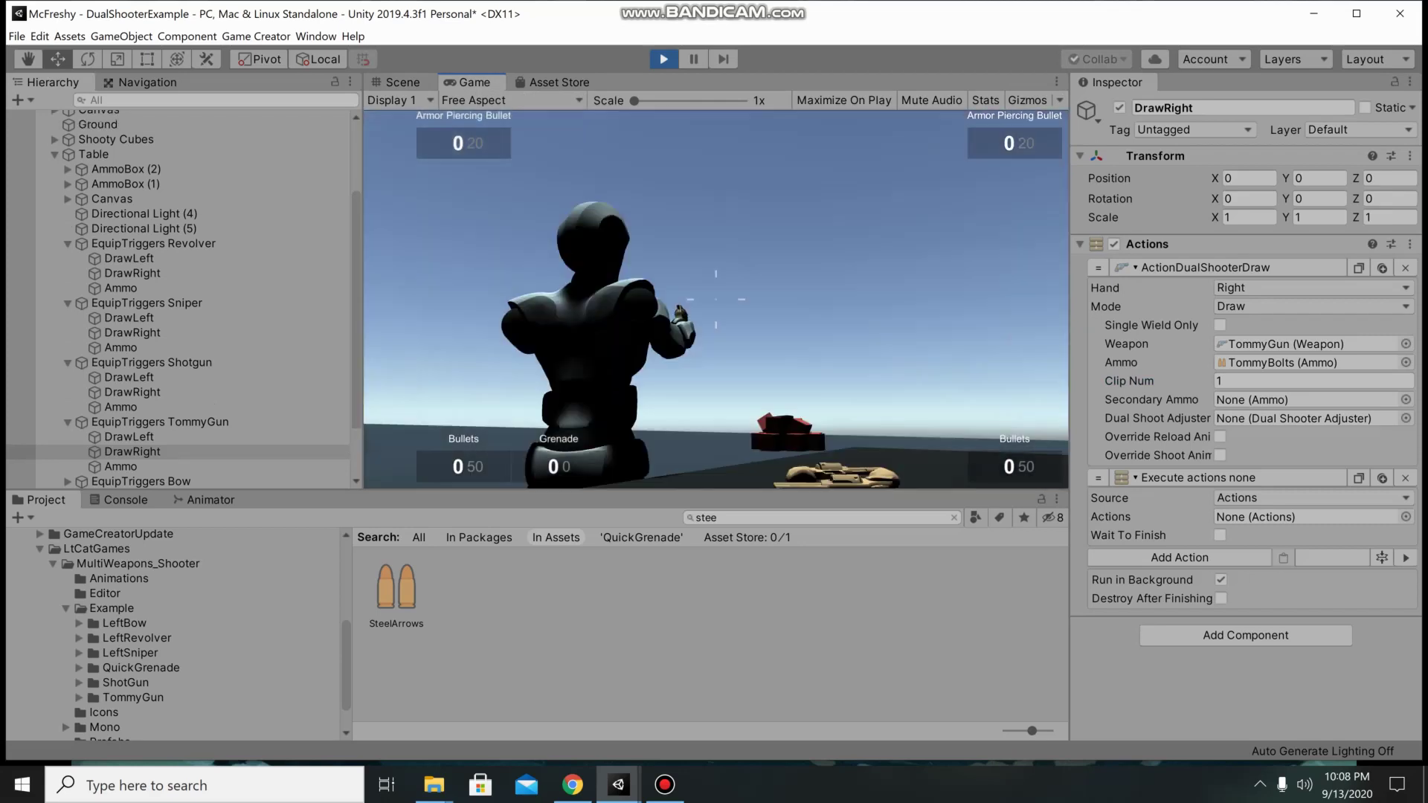
# Step: Test the separate clips by reloading and firing the two revolvers with the Bullets ammo
pyautogui.press('r')
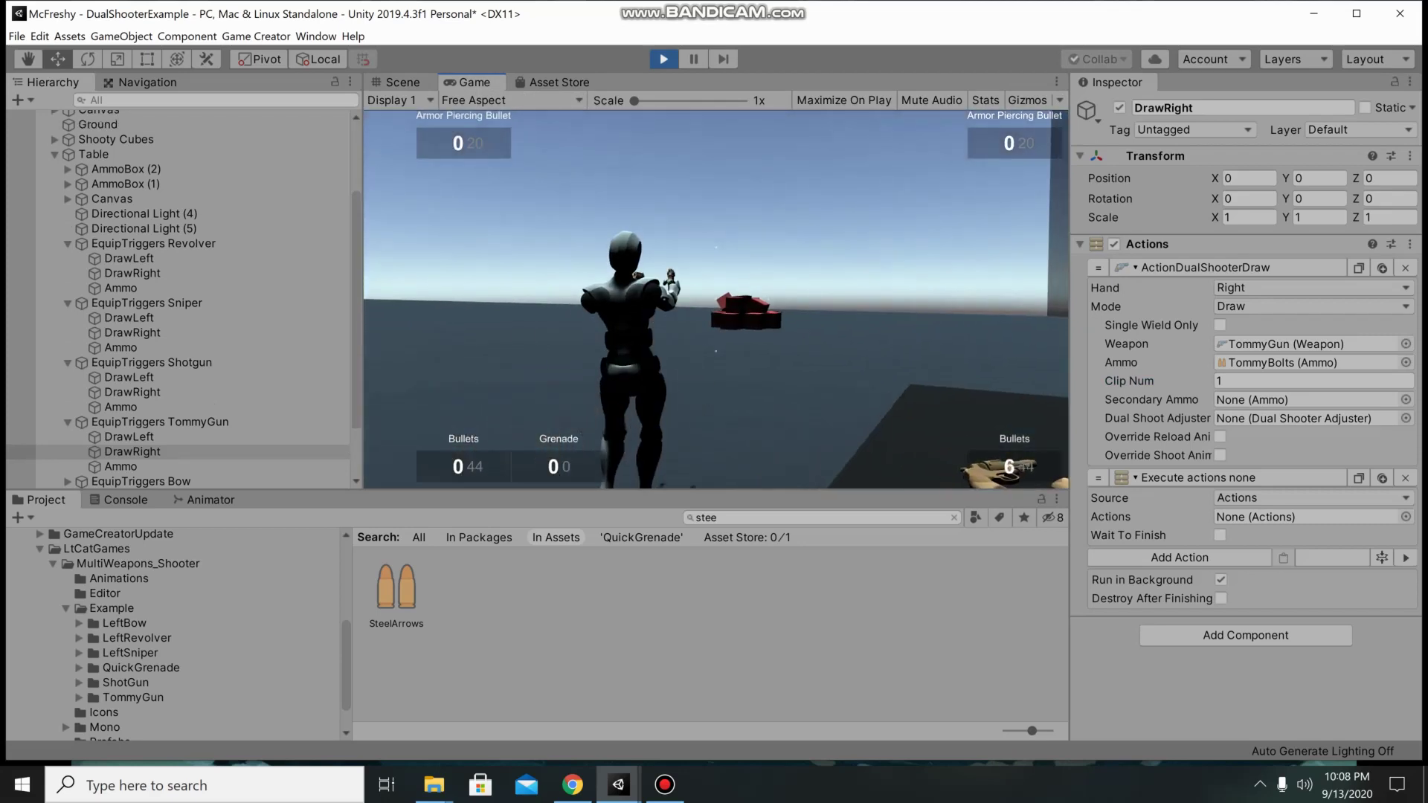
pyautogui.click(715, 299)
pyautogui.click(715, 300)
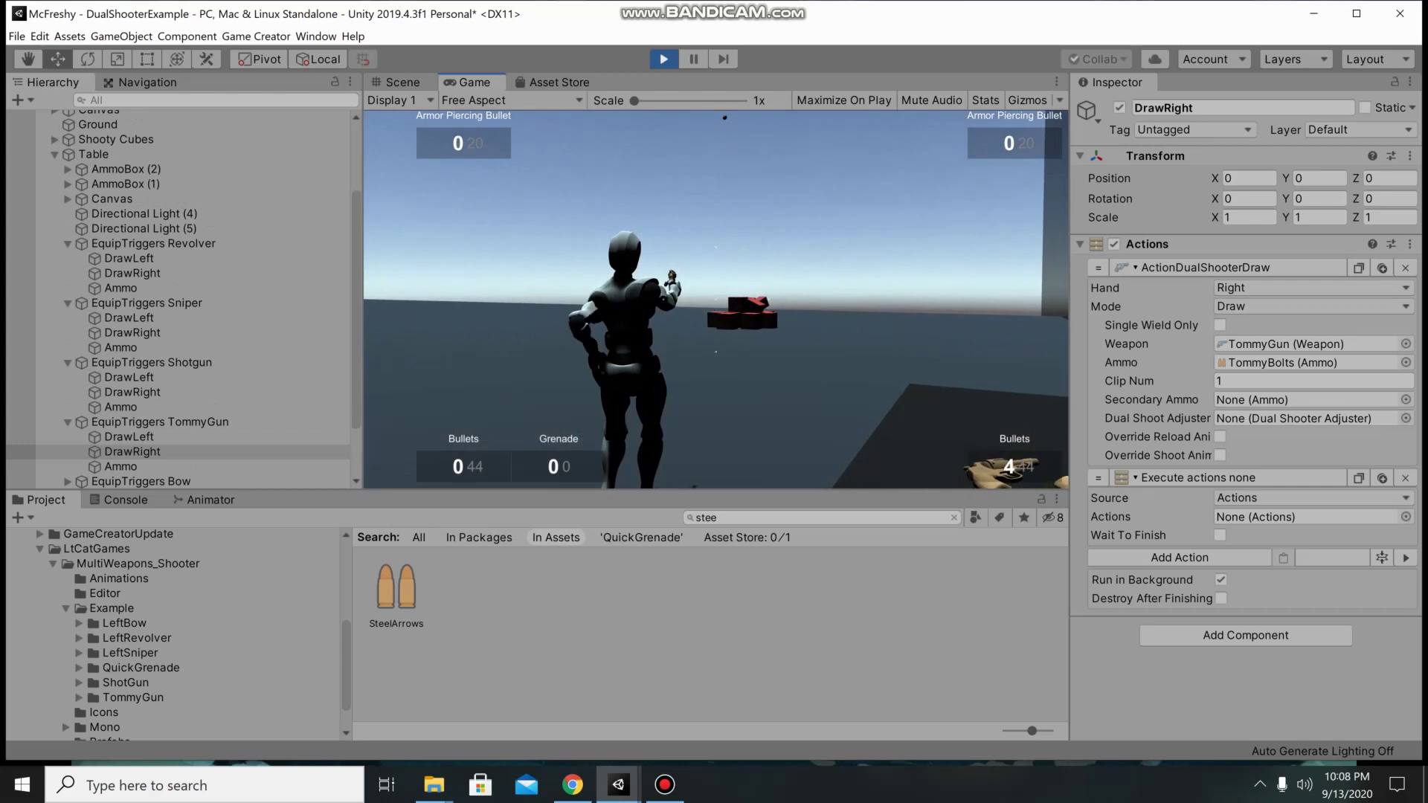
pyautogui.click(715, 299)
pyautogui.click(715, 299)
pyautogui.click(715, 300)
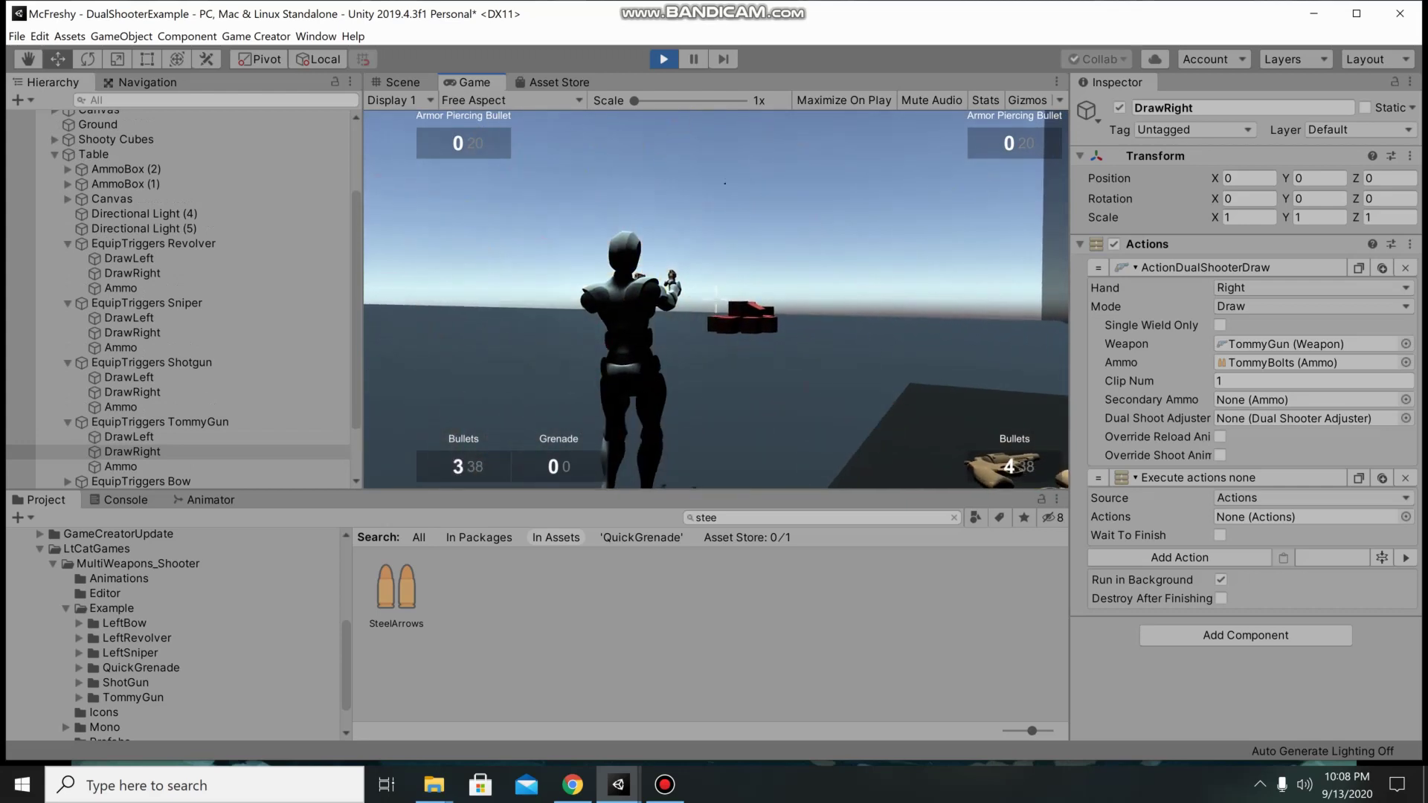
# Step: Test the revolvers with Armor Piercing Bullet ammo by firing at the cubes and reloading
pyautogui.press('w')
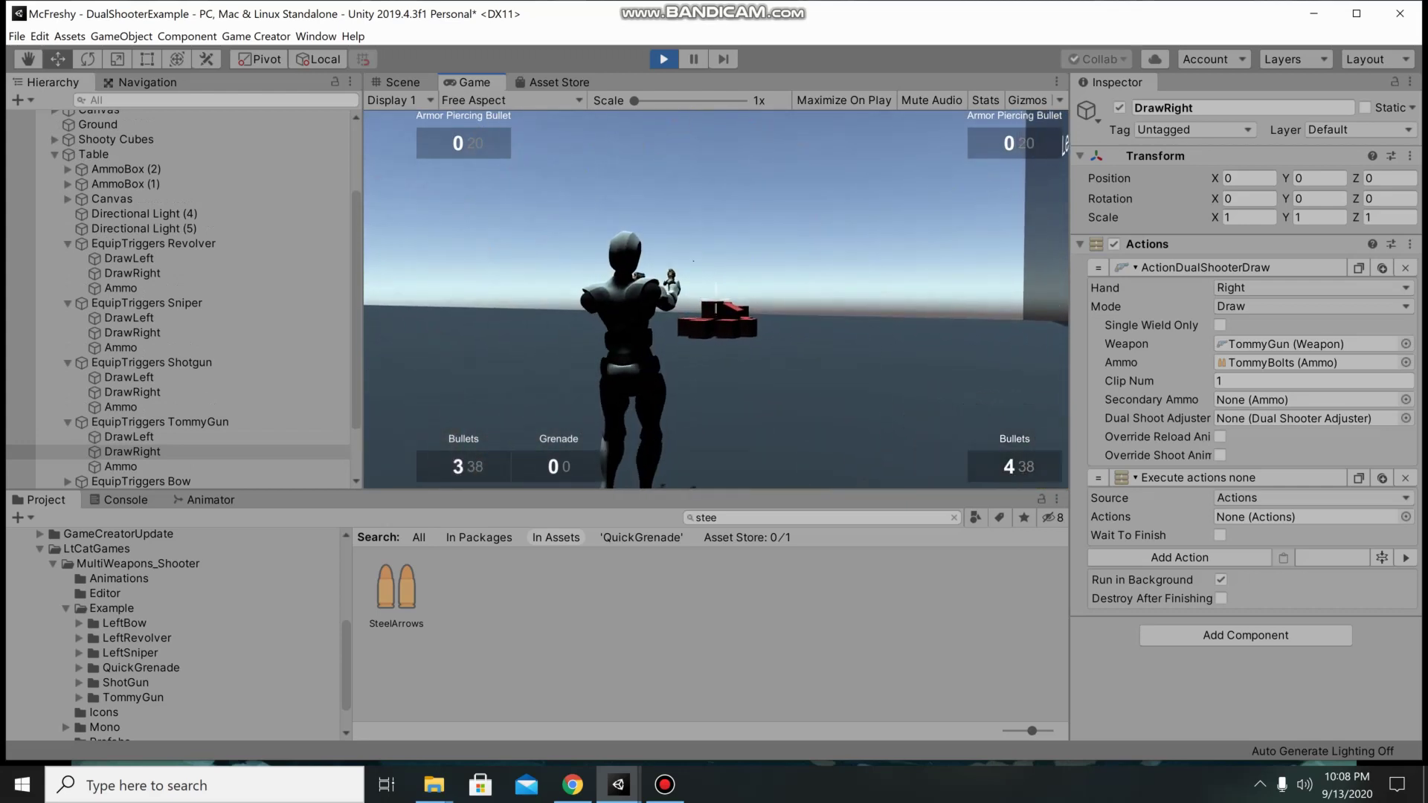
pyautogui.click(715, 300)
pyautogui.click(715, 299)
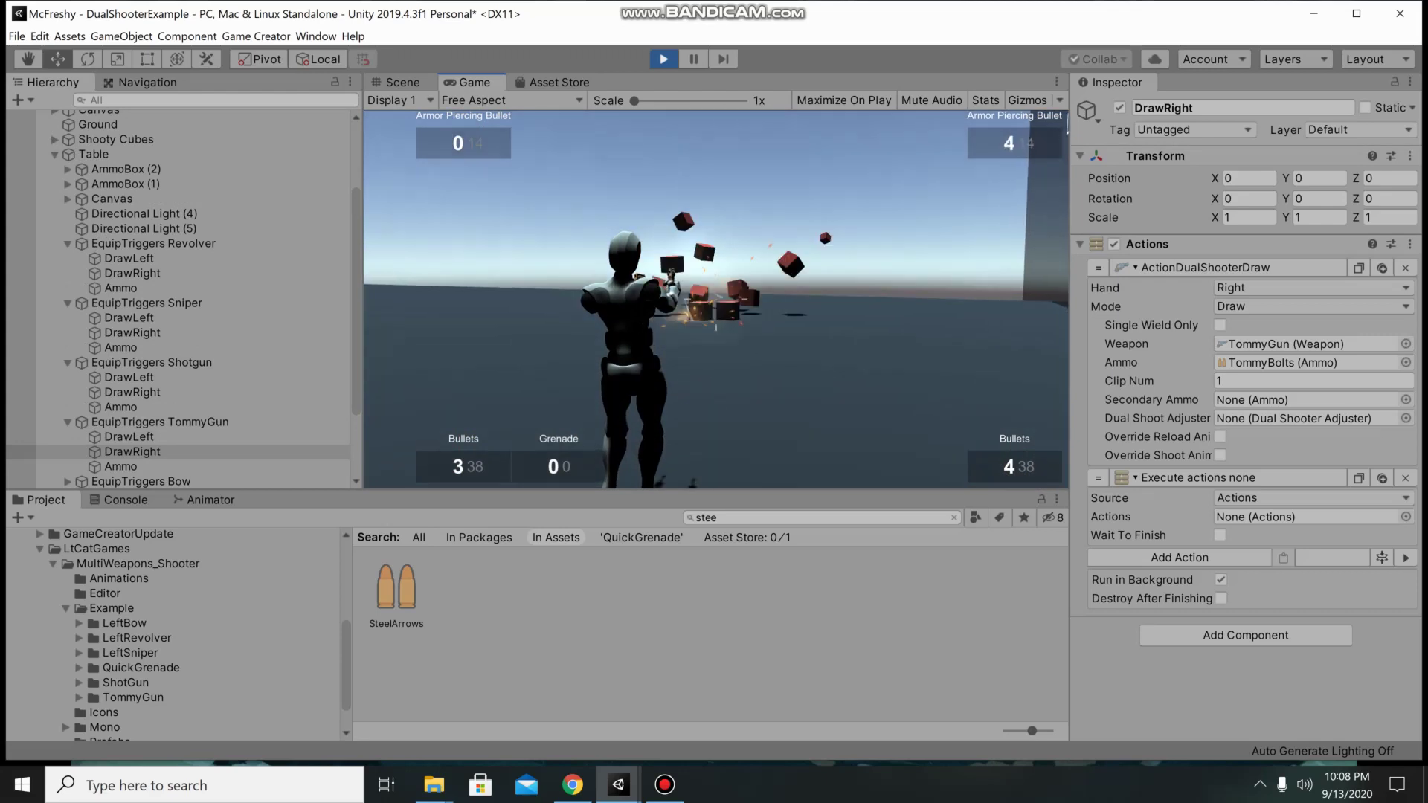
pyautogui.click(715, 300)
pyautogui.press('r')
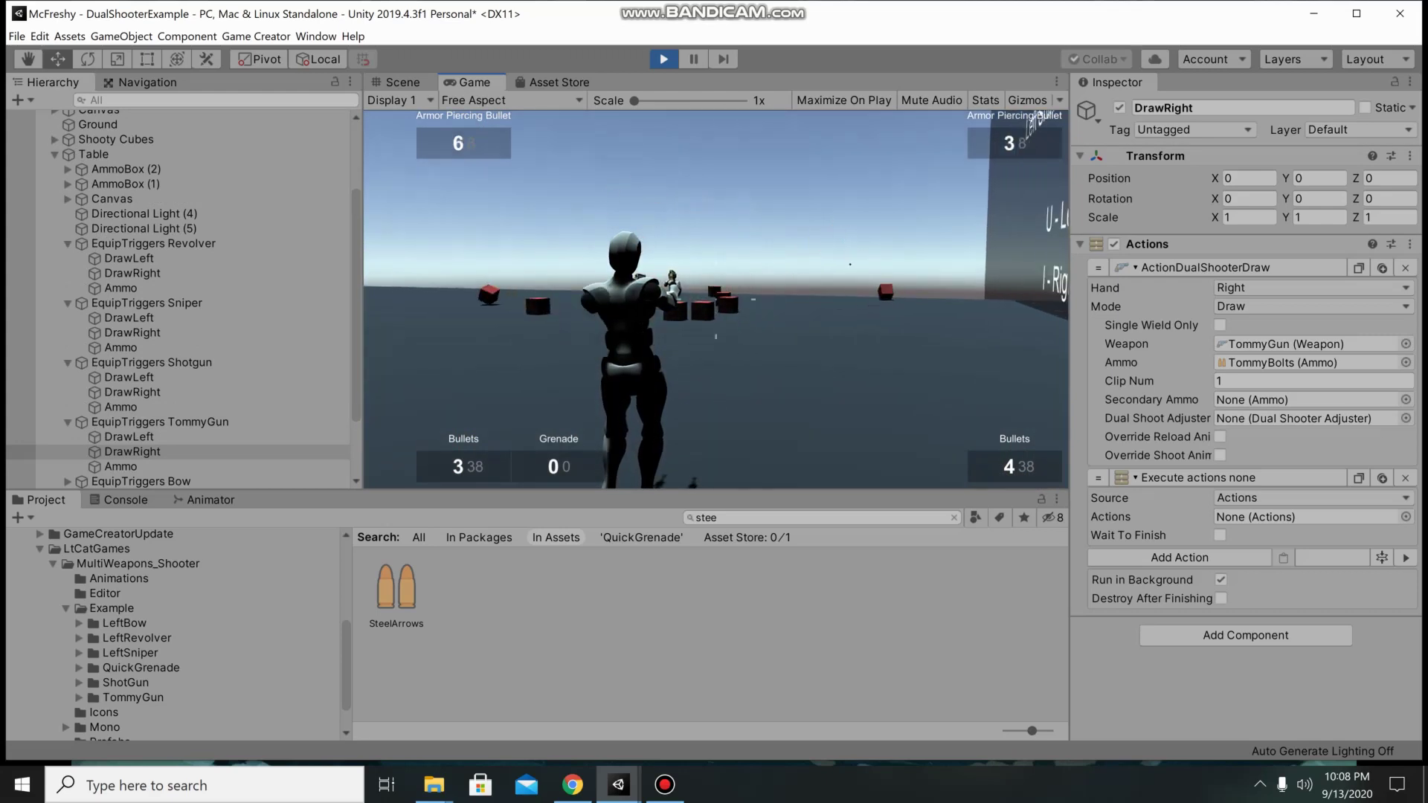
pyautogui.click(699, 288)
pyautogui.click(699, 287)
pyautogui.click(695, 288)
pyautogui.click(695, 288)
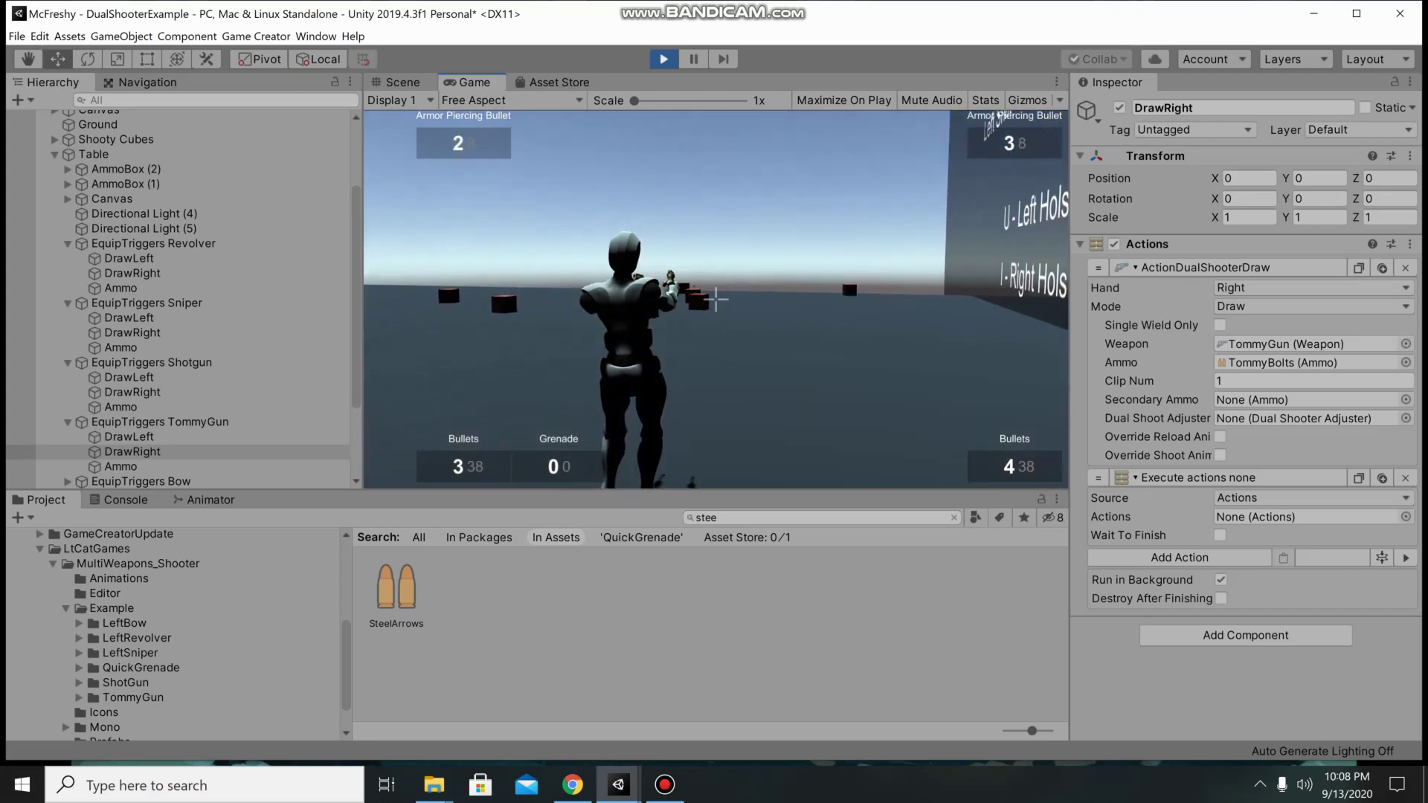
# Step: Move the character along the weapon table to the Bow stand and holster both revolvers
pyautogui.press('w')
pyautogui.press('w')
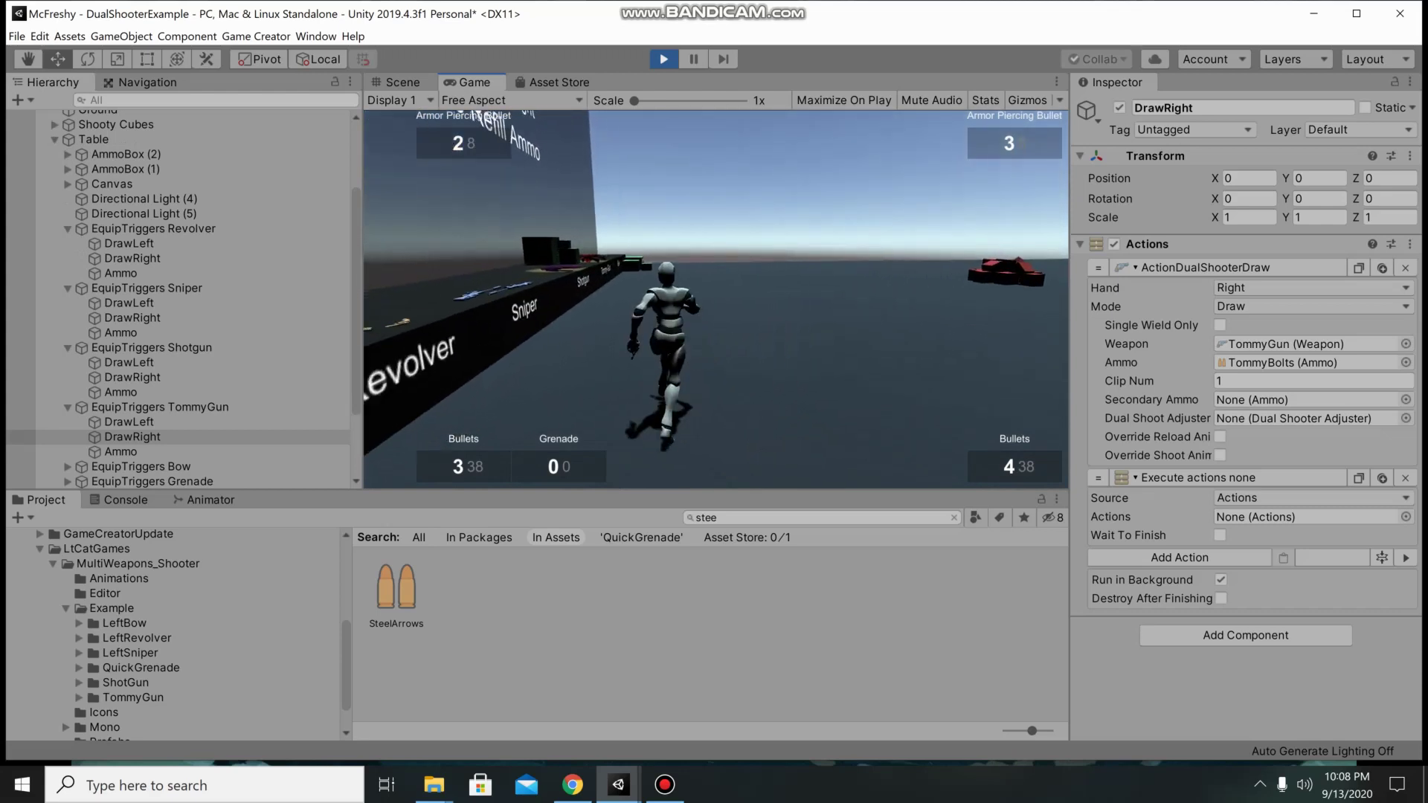
pyautogui.press('w')
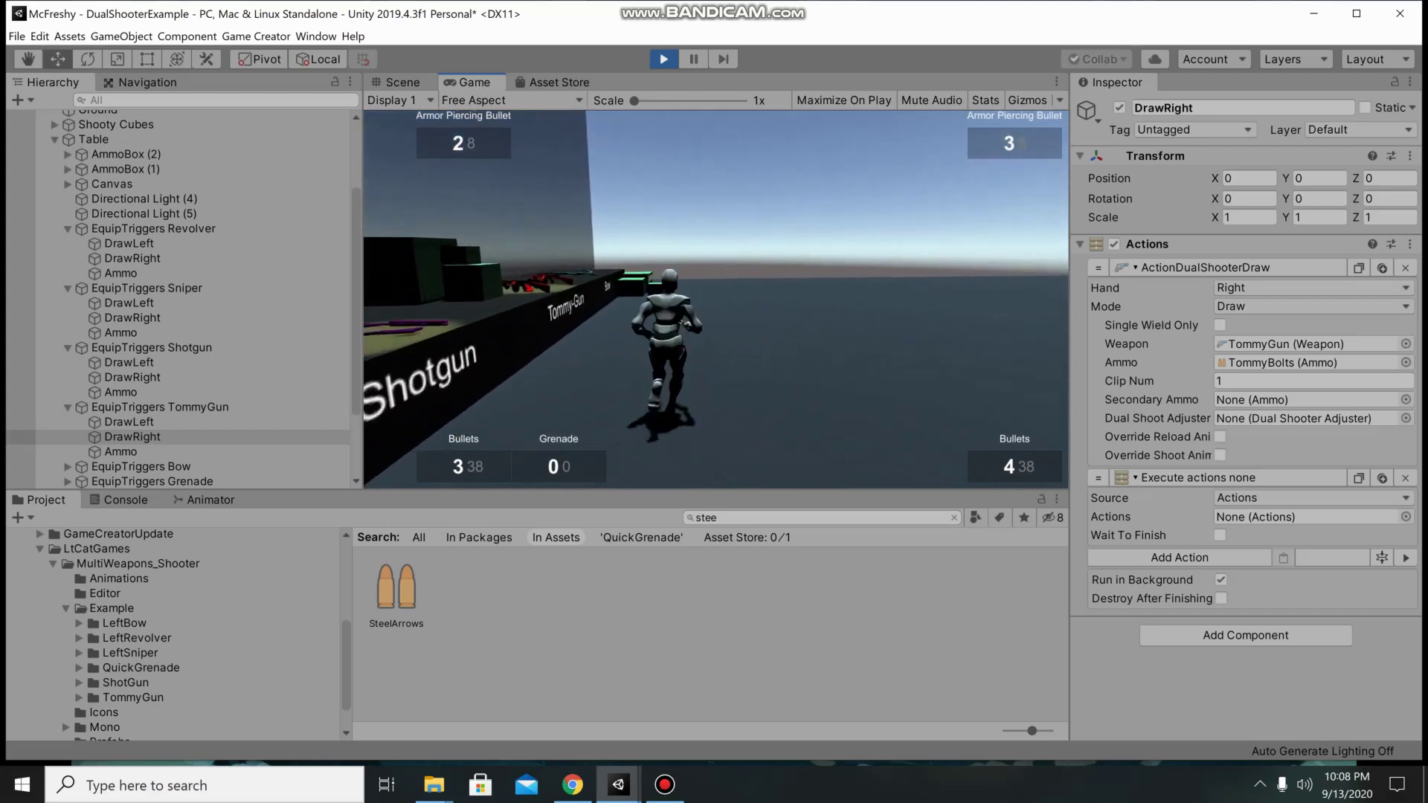
pyautogui.press('w')
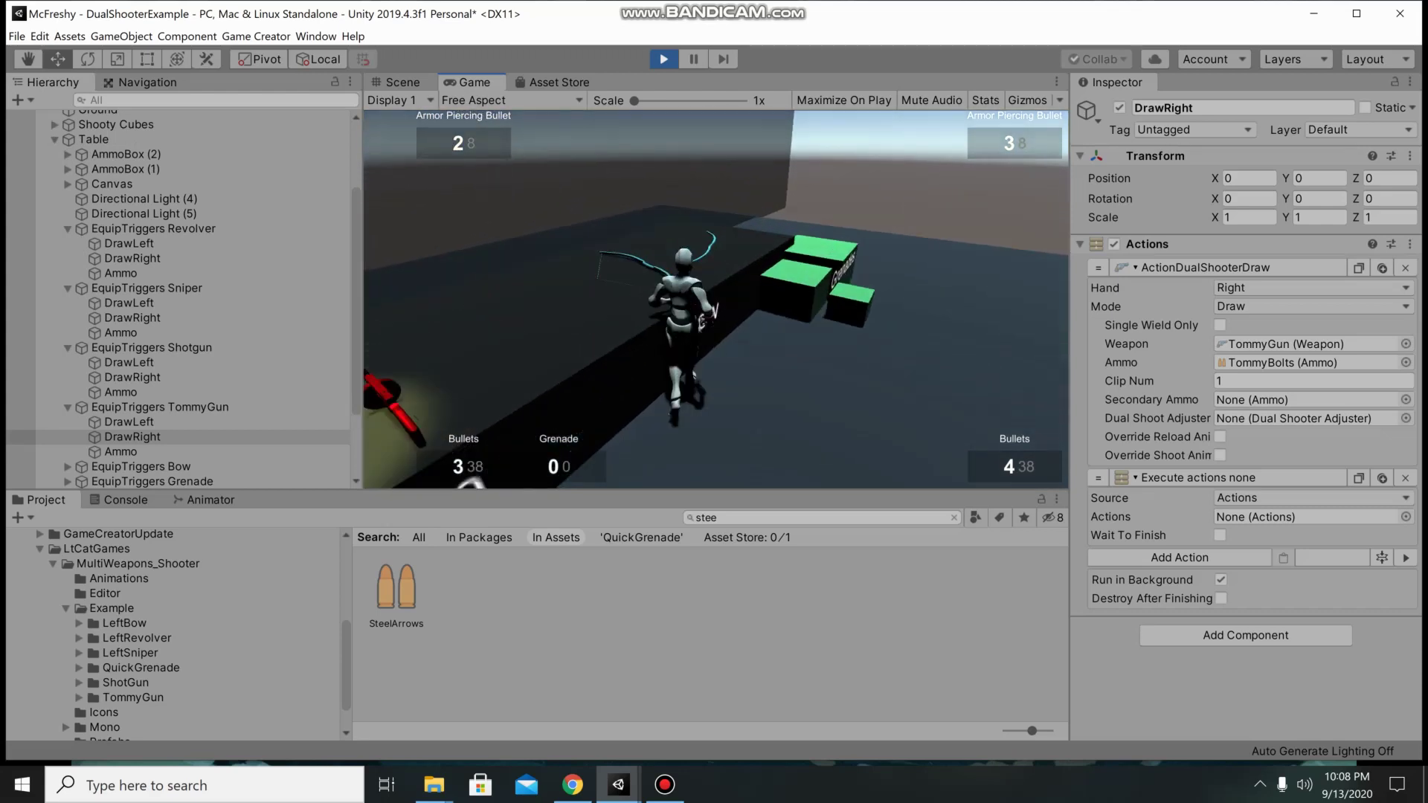
pyautogui.press('w')
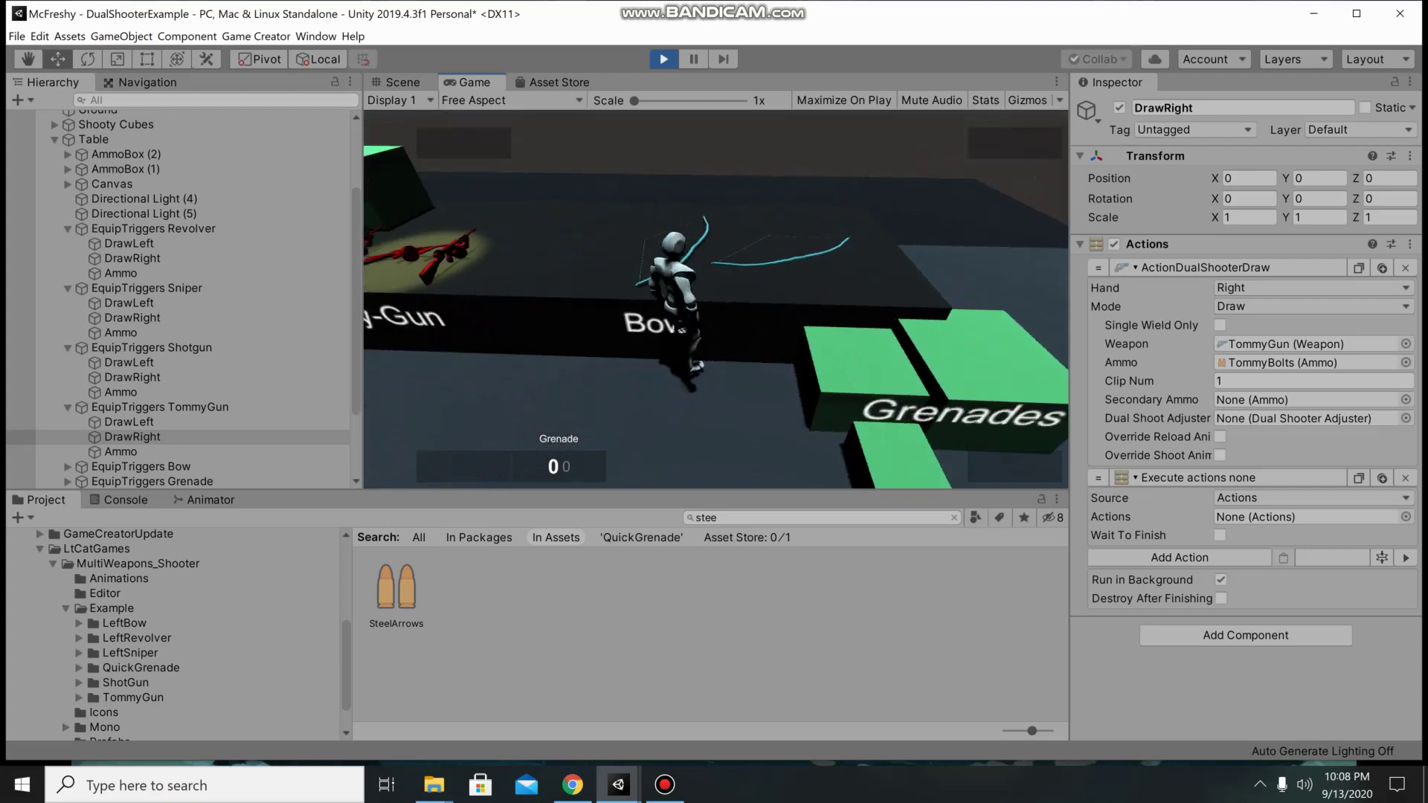
# Step: Test the bow with the Arrows ammo by aiming toward the cubes and shooting one arrow
pyautogui.rightClick(715, 300)
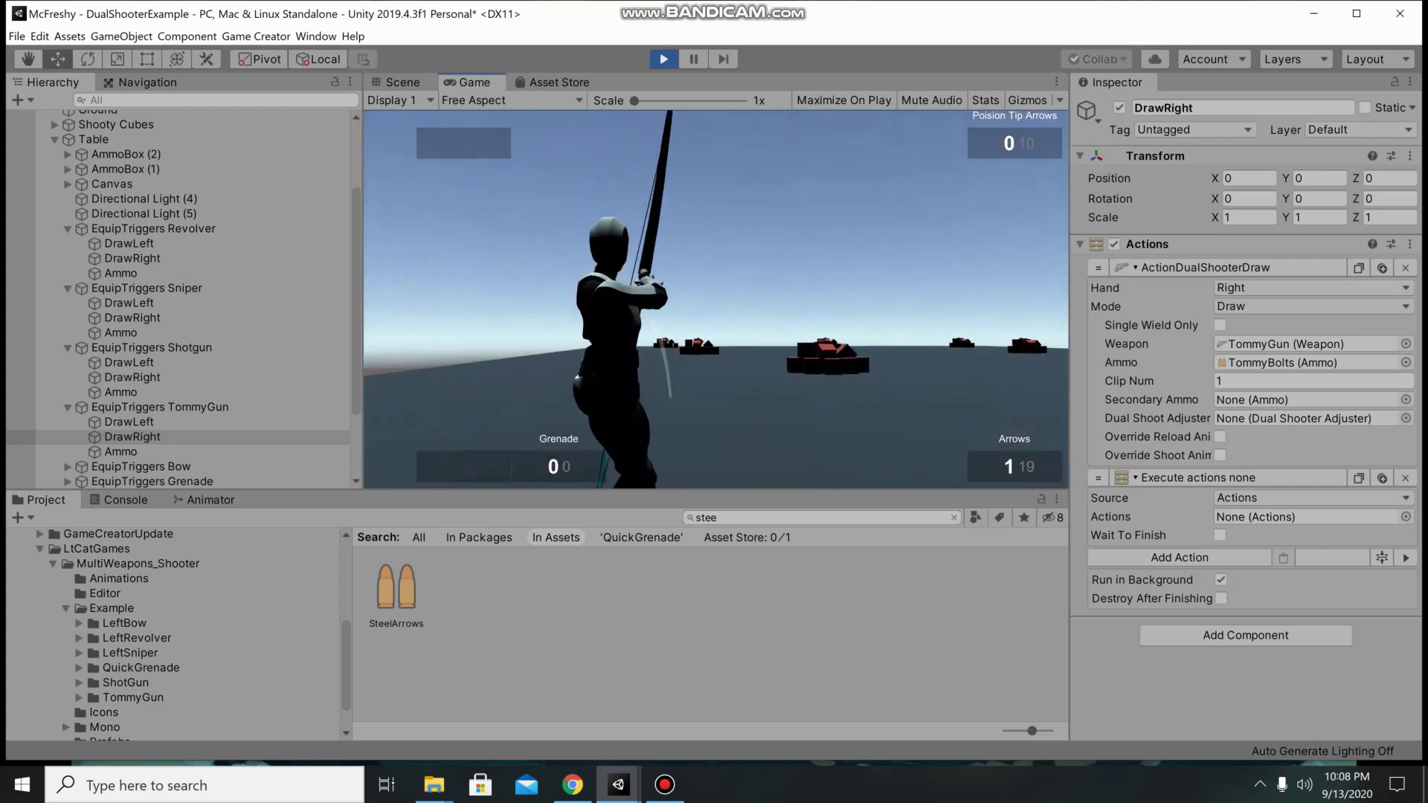
pyautogui.click(715, 300)
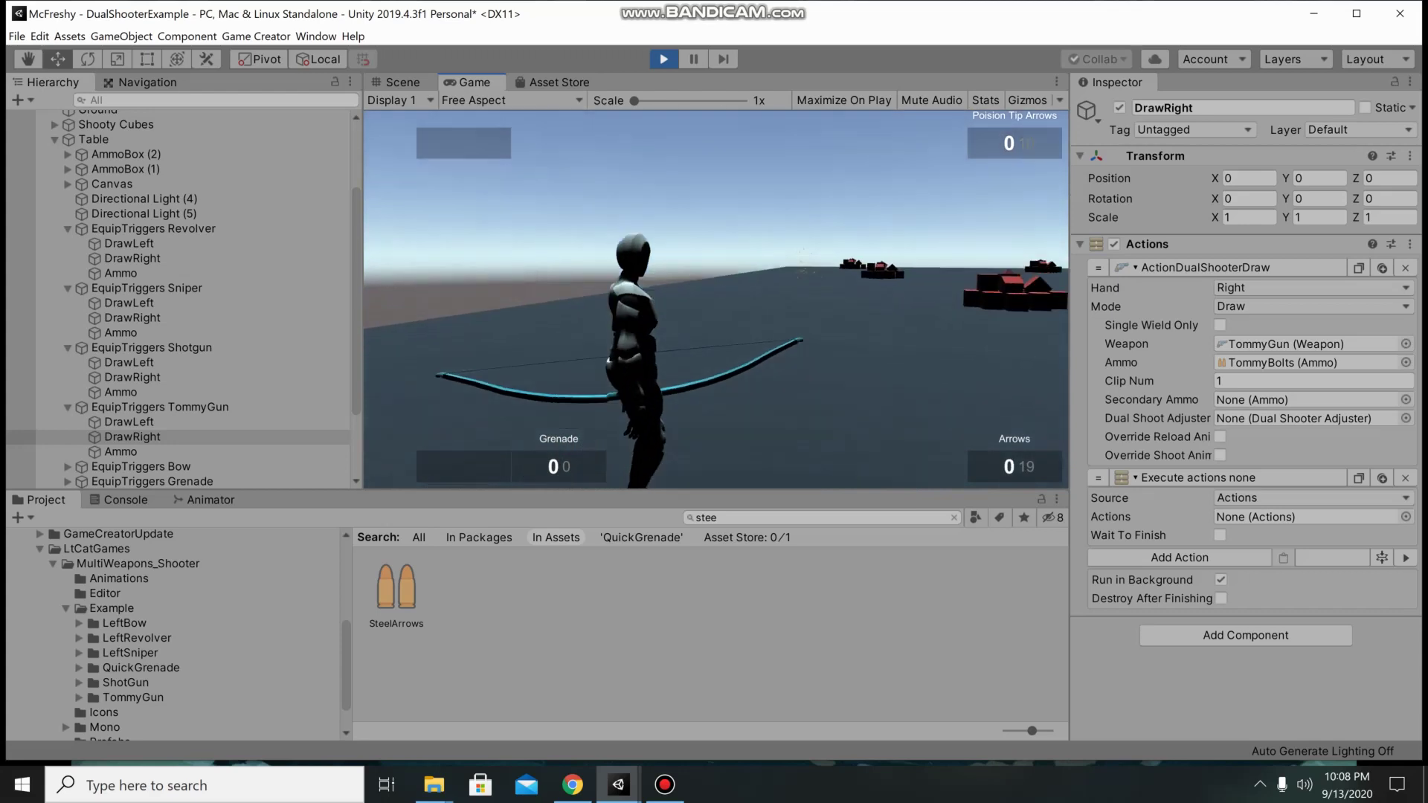
# Step: Move the character to the Grenades stand, equip grenades alongside the bow, and test throwing them across the open ground
pyautogui.press('w')
pyautogui.press('w')
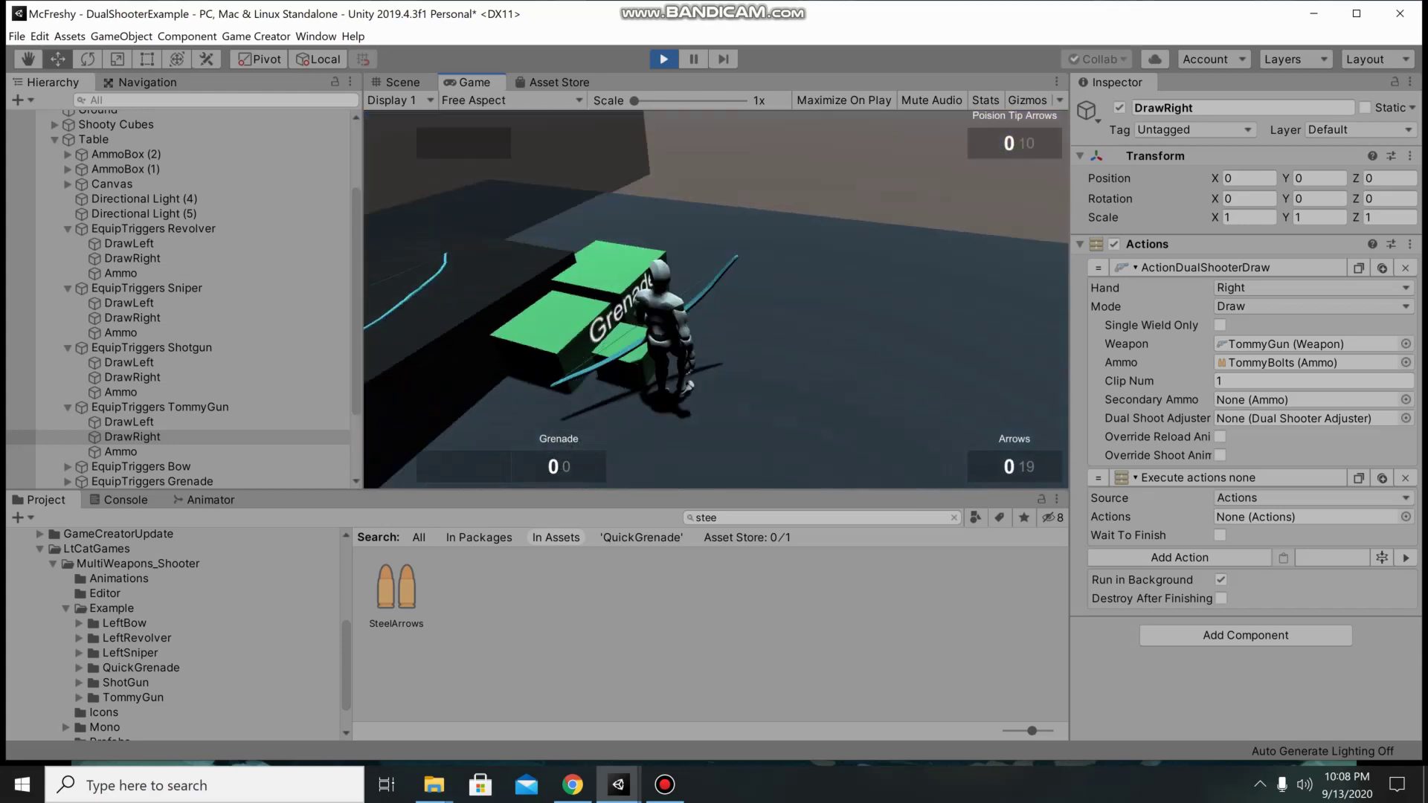
pyautogui.press('w')
pyautogui.click(715, 300)
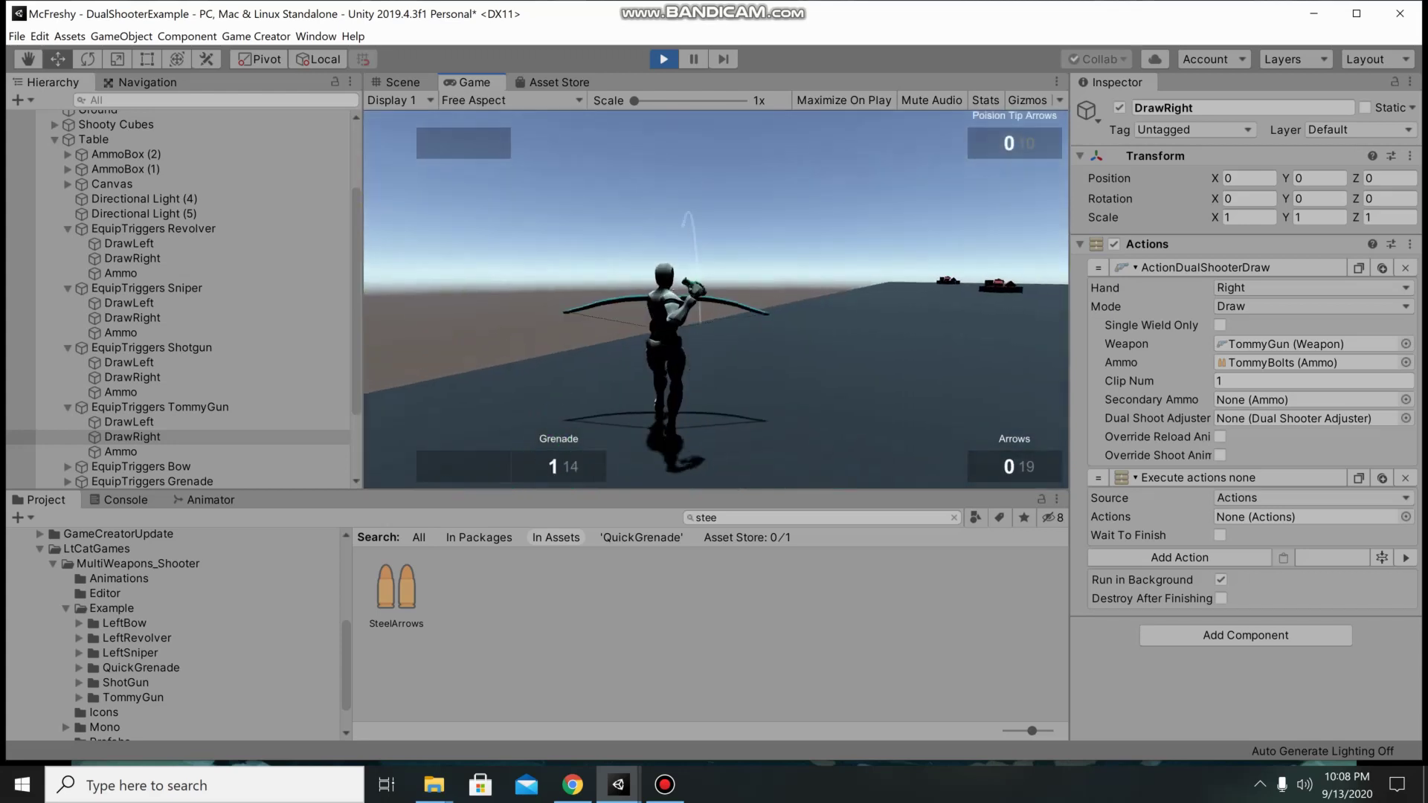
pyautogui.press('w')
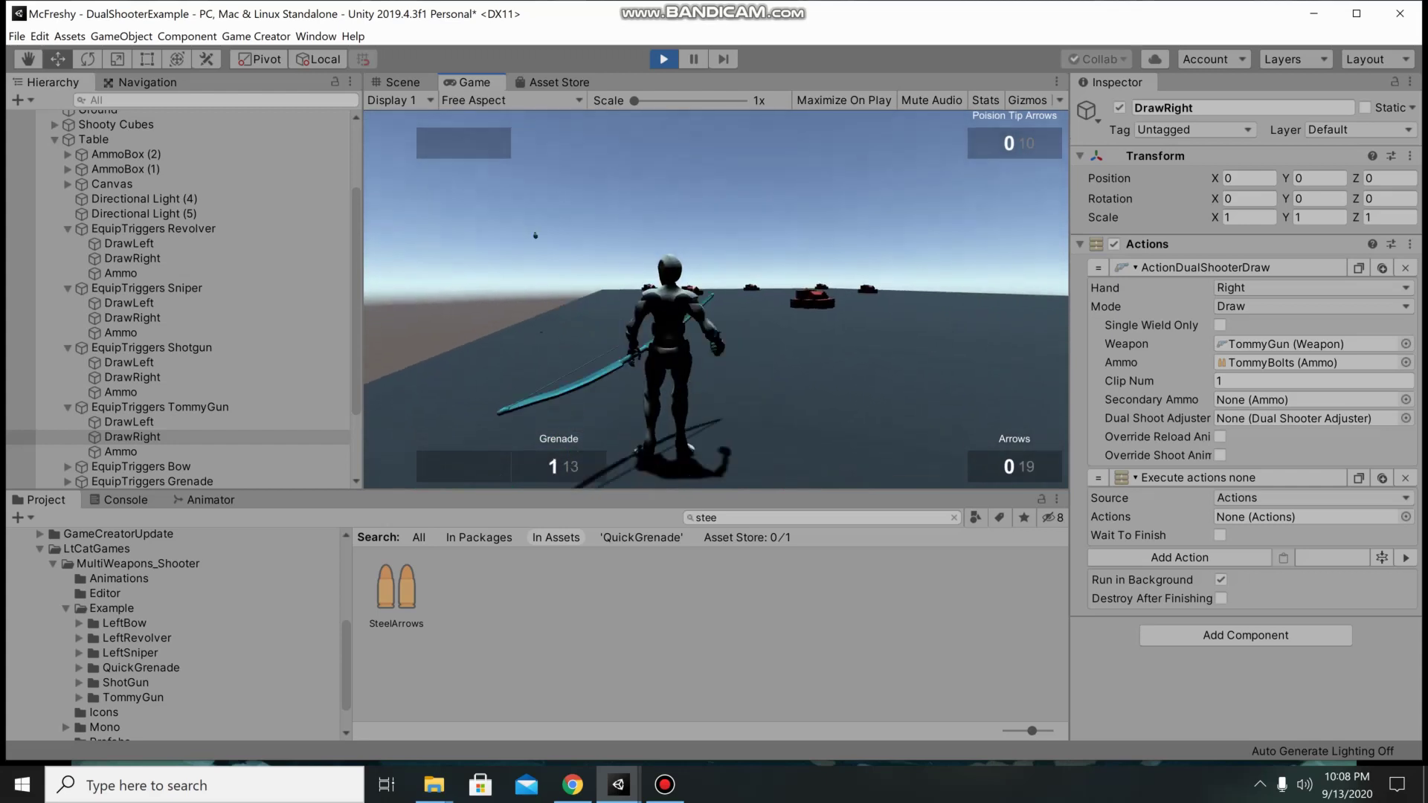
pyautogui.press('w')
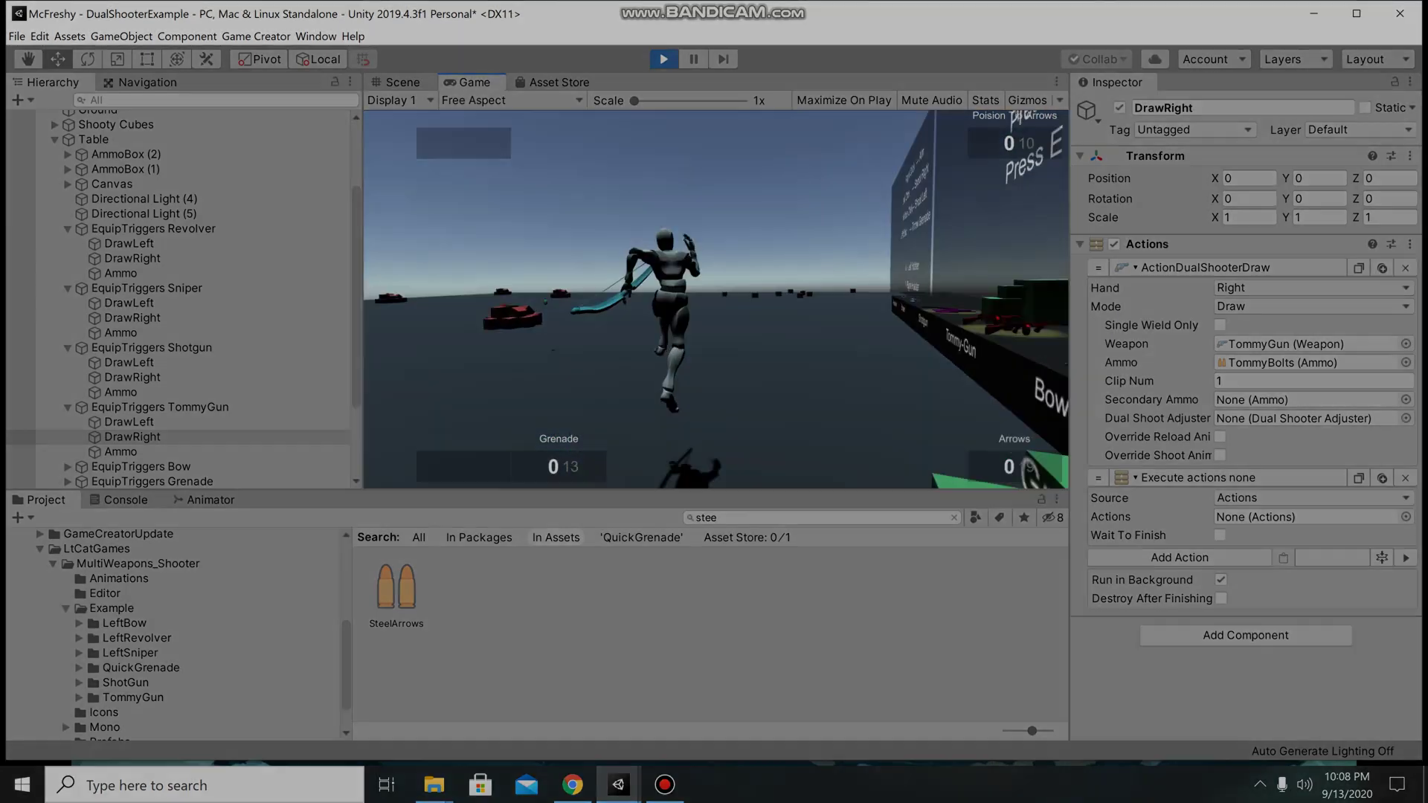